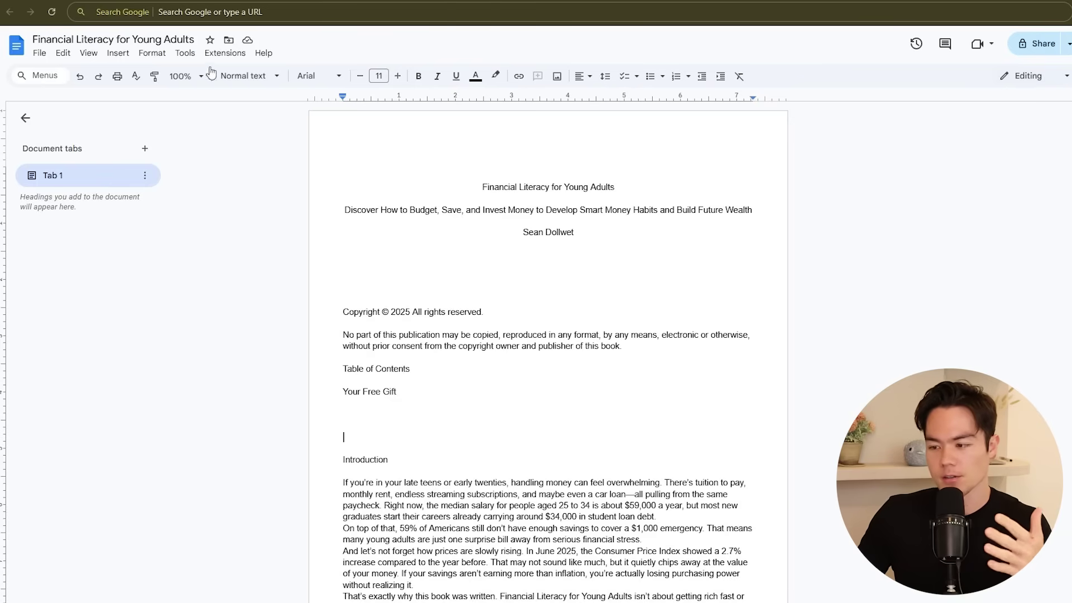
Step: Set the whole document's paper size to Statement (5.5" x 8.5") in the page setup, in portrait orientation
left_click(40, 55)
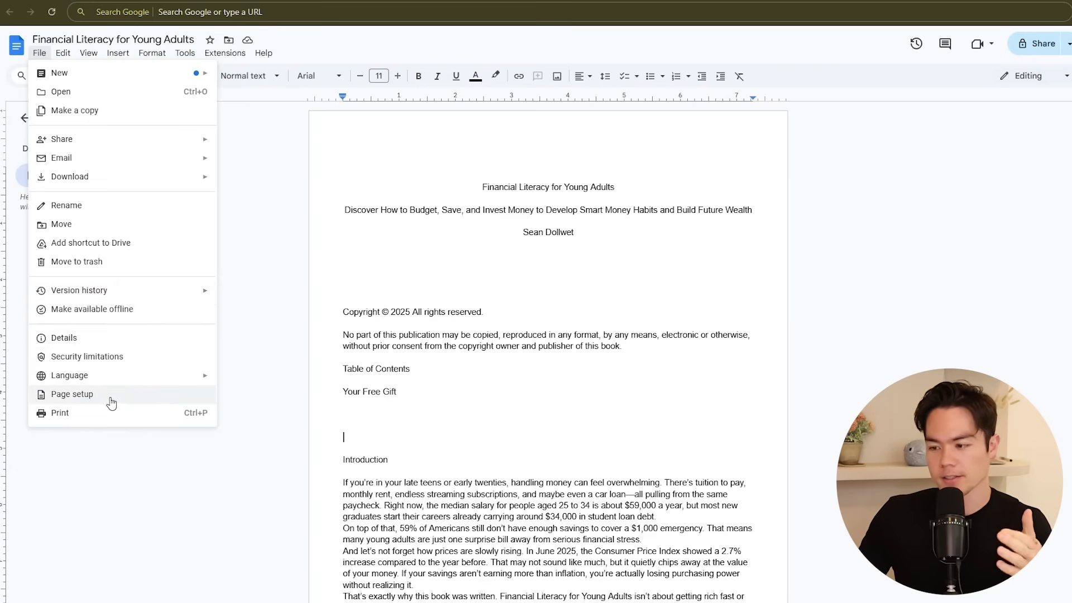
left_click(135, 403)
left_click(544, 268)
left_click(534, 289)
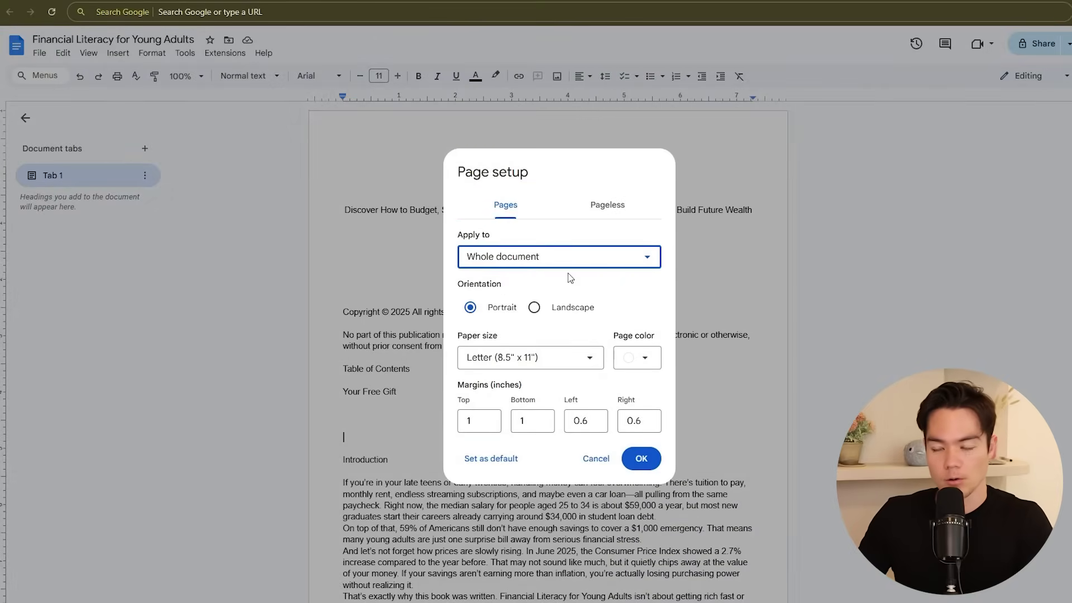
left_click(551, 358)
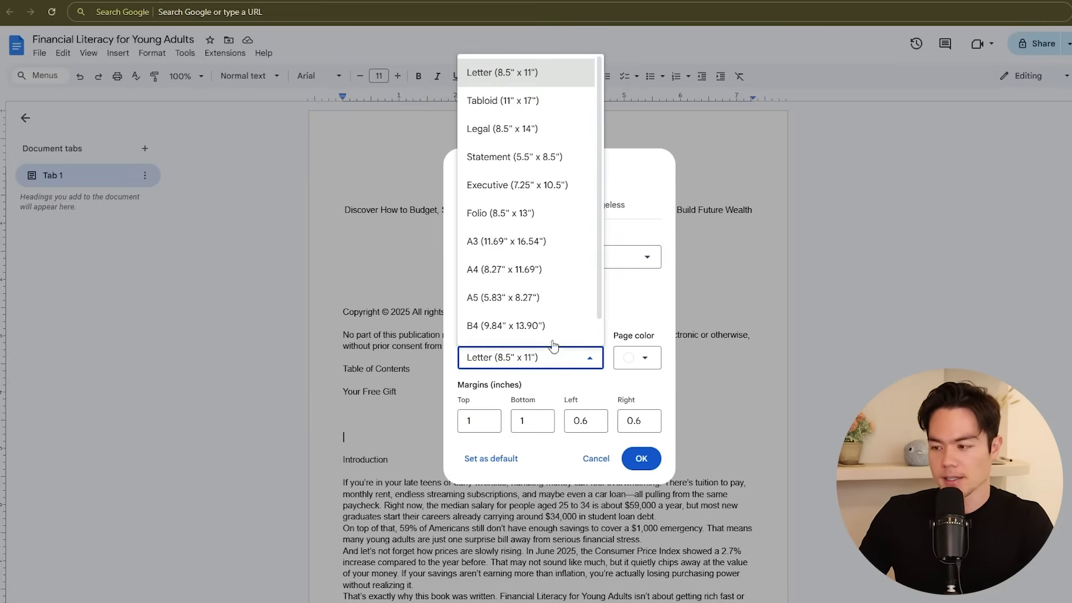
left_click(551, 164)
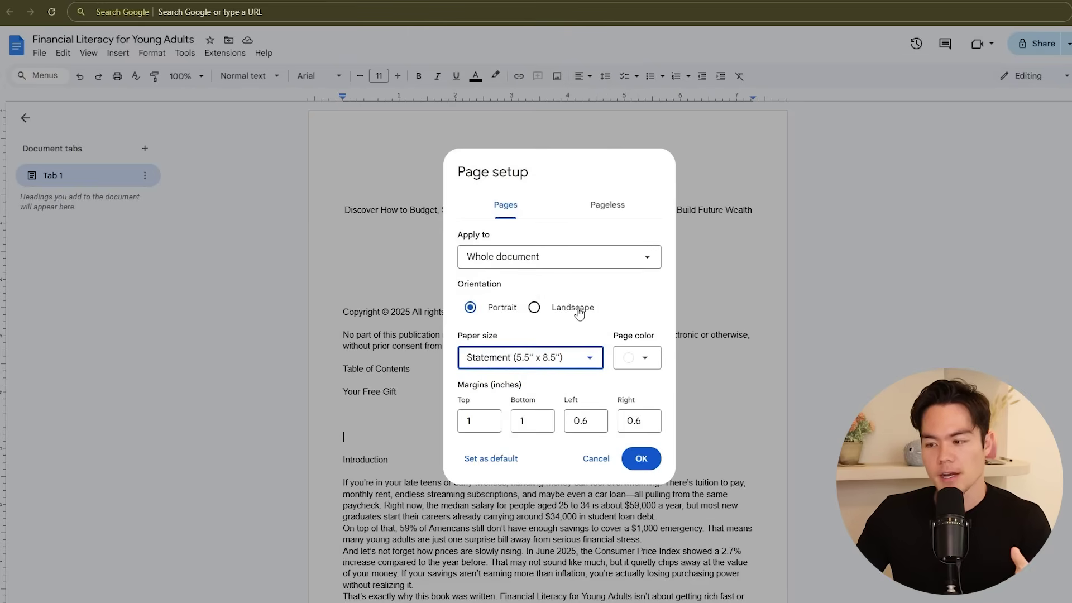
left_click(566, 360)
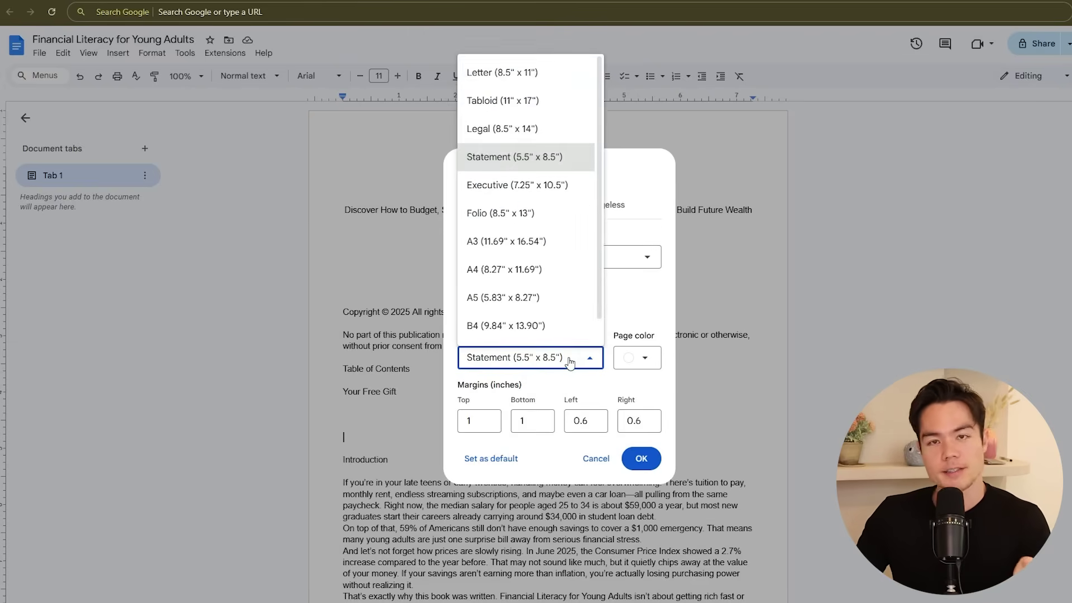
left_click(549, 162)
left_click(591, 421)
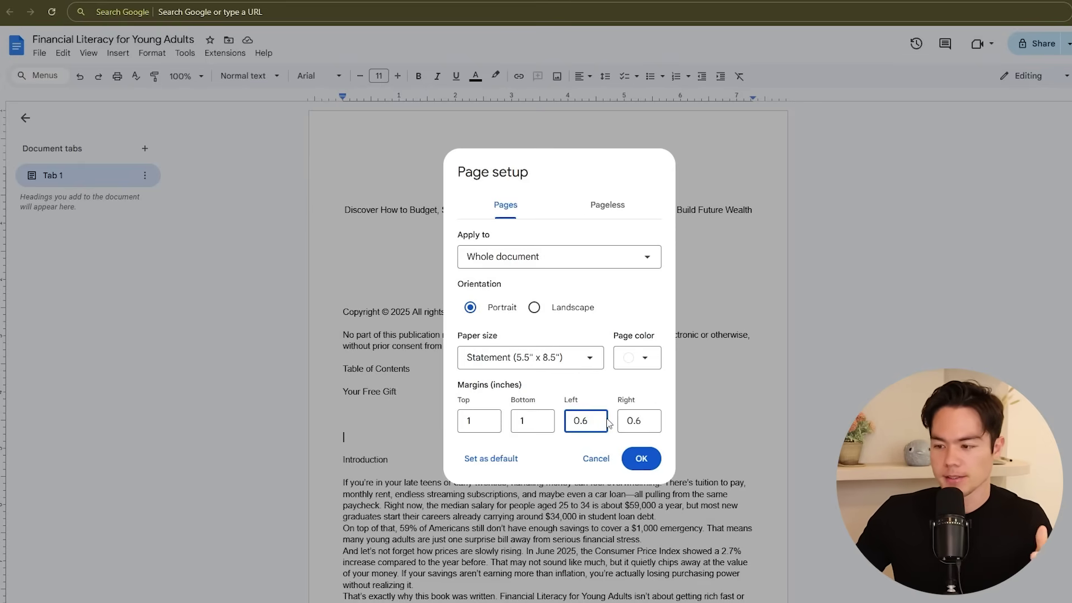
left_click(641, 458)
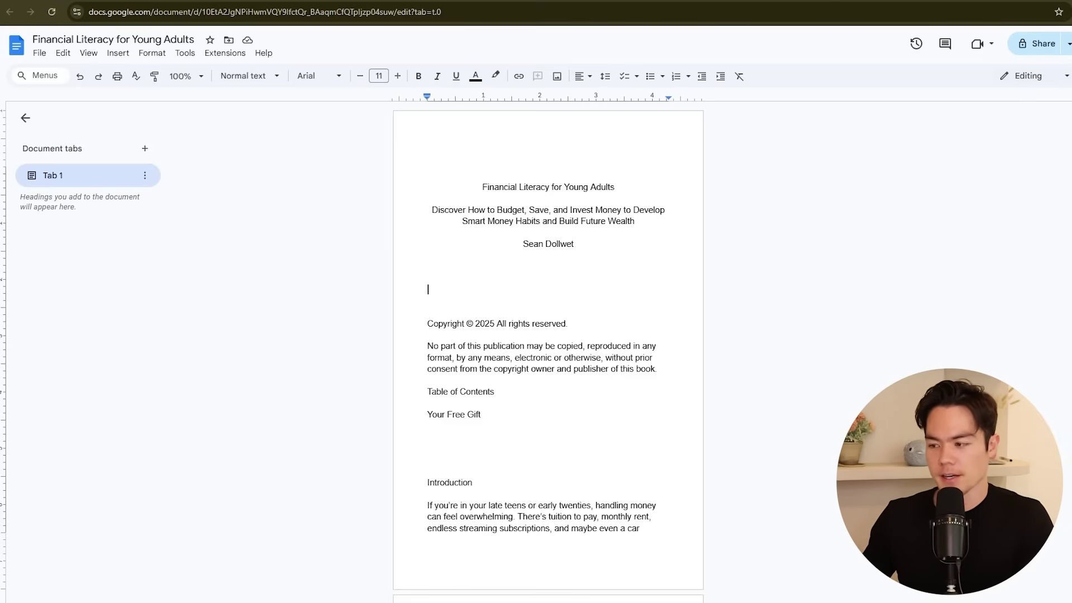
left_click_drag(433, 211, 635, 221)
left_click(382, 75)
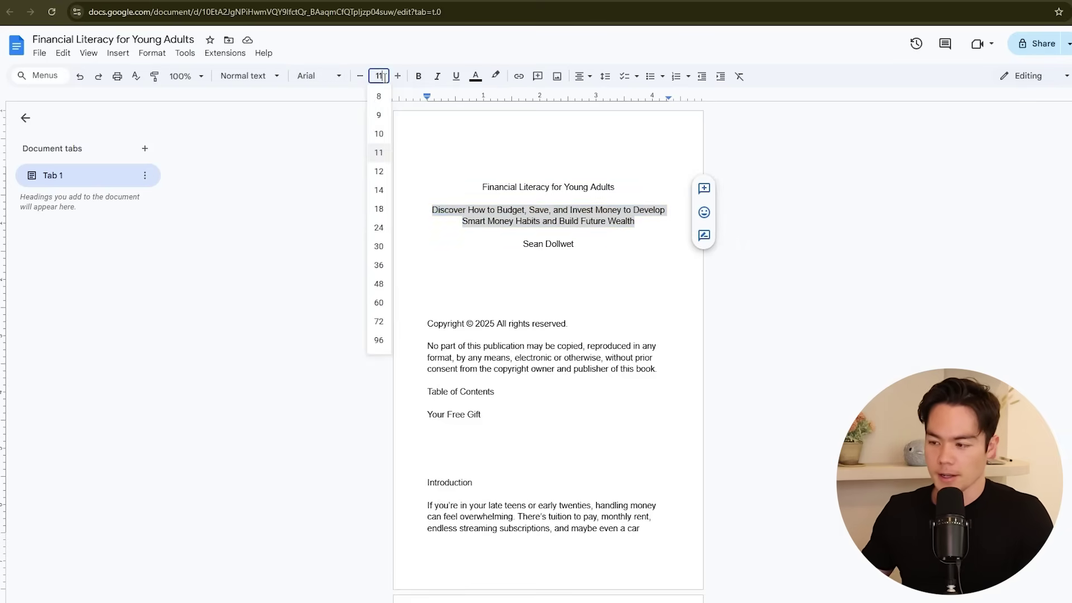
left_click(560, 196)
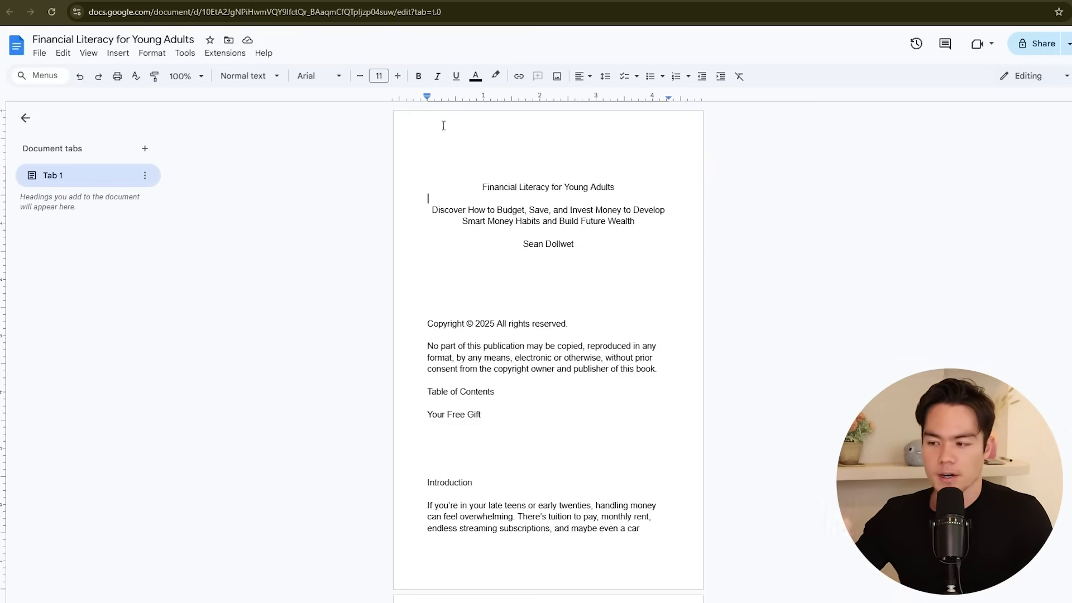
Step: Format all text in the document as Times New Roman, size 12
key("ctrl+a")
scroll(614, 363, "down", 4)
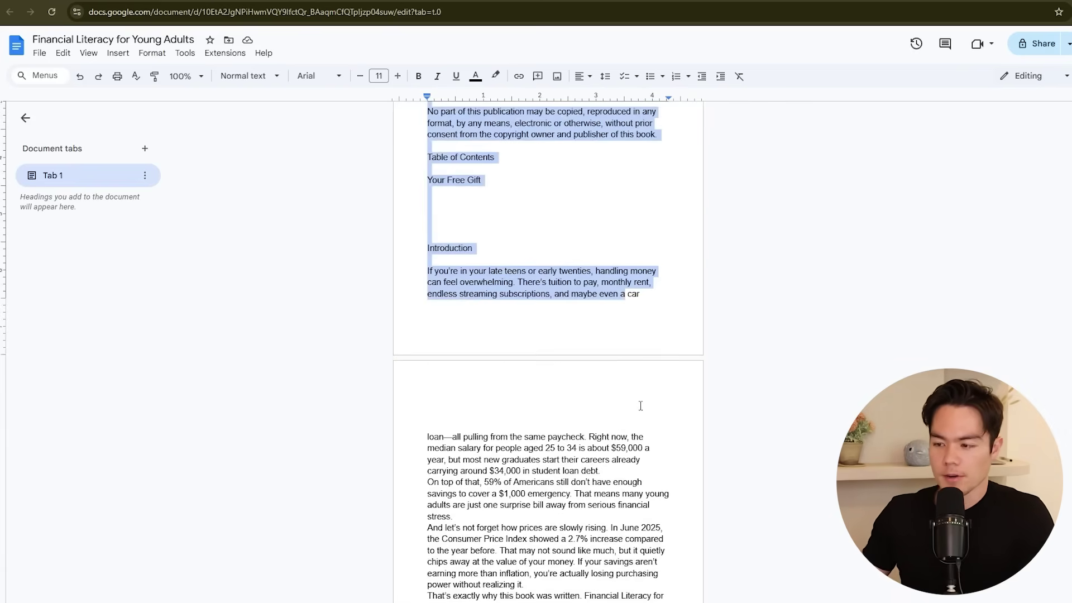
scroll(558, 402, "up", 4)
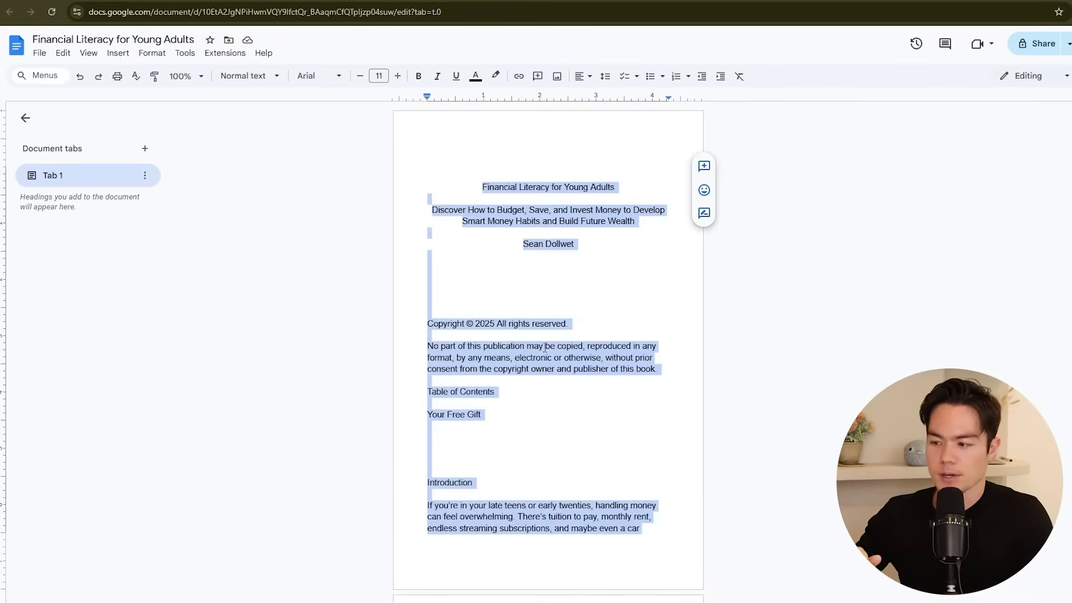
left_click(552, 324)
key("ctrl+a")
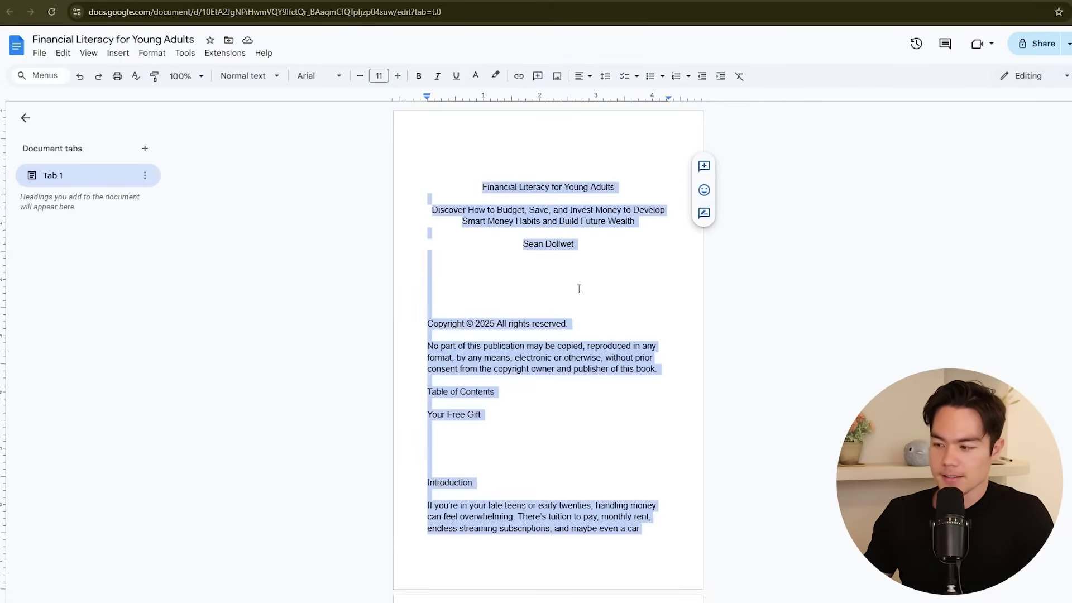
scroll(502, 335, "down", 15)
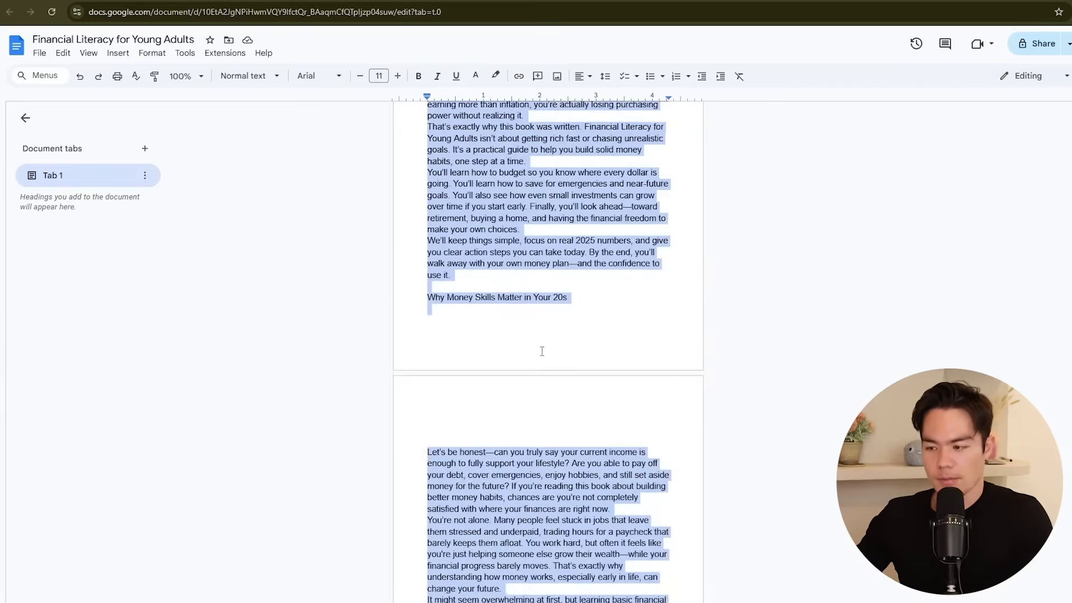
scroll(542, 352, "down", 3)
scroll(542, 351, "up", 6)
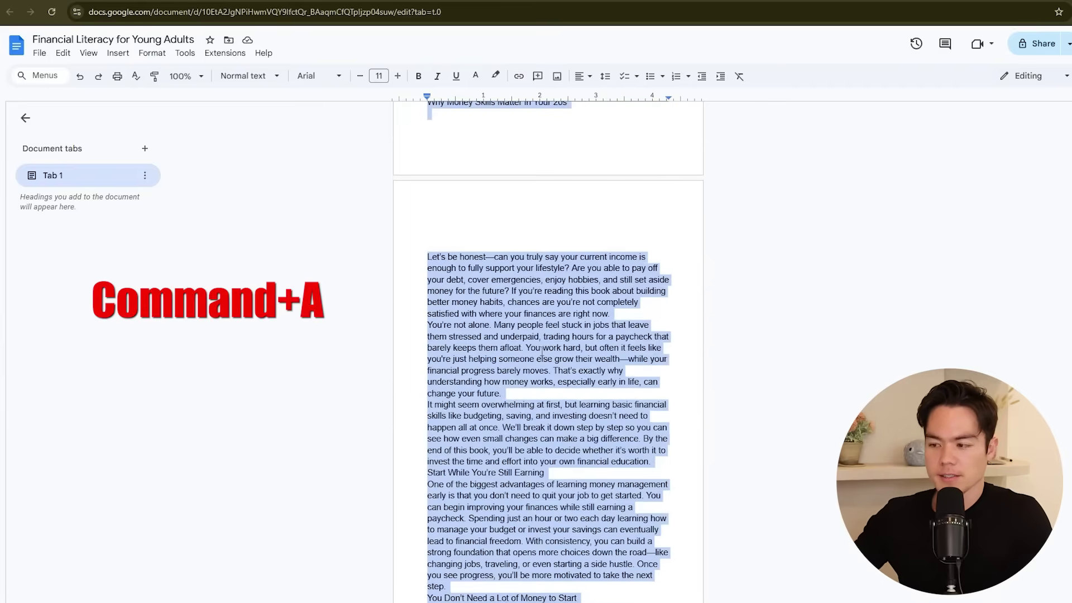
scroll(542, 352, "up", 12)
left_click(328, 79)
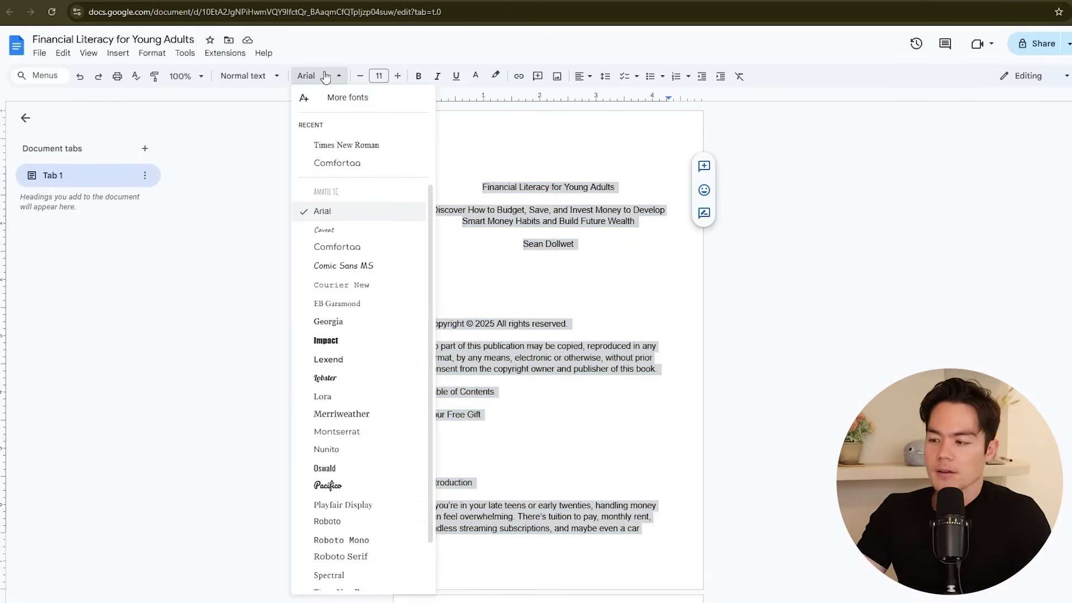
left_click(352, 145)
left_click(379, 76)
left_click(377, 174)
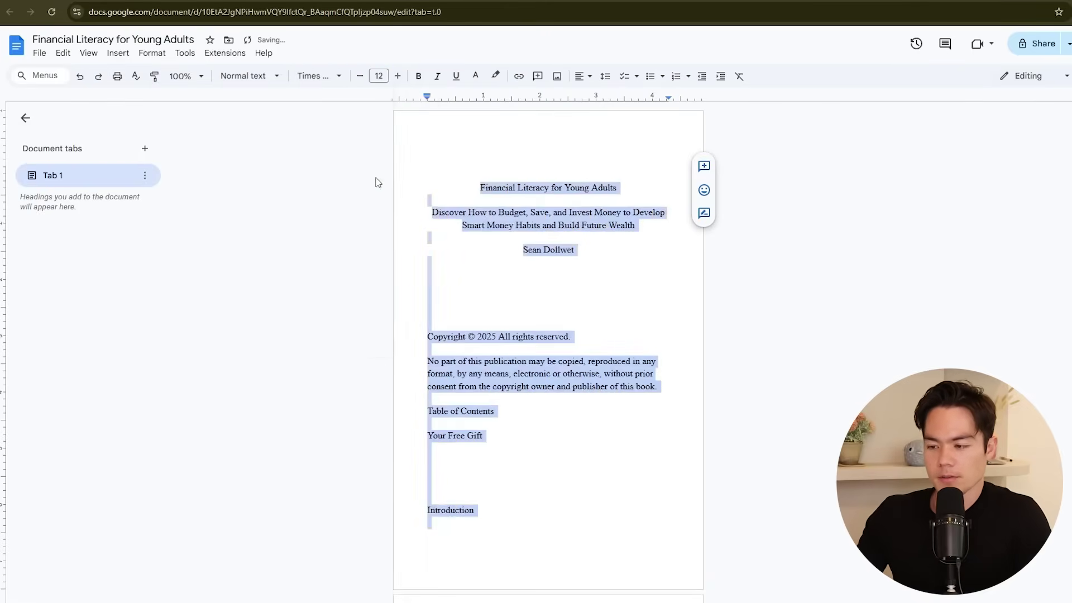
Step: Justify all text in the document
left_click(447, 300)
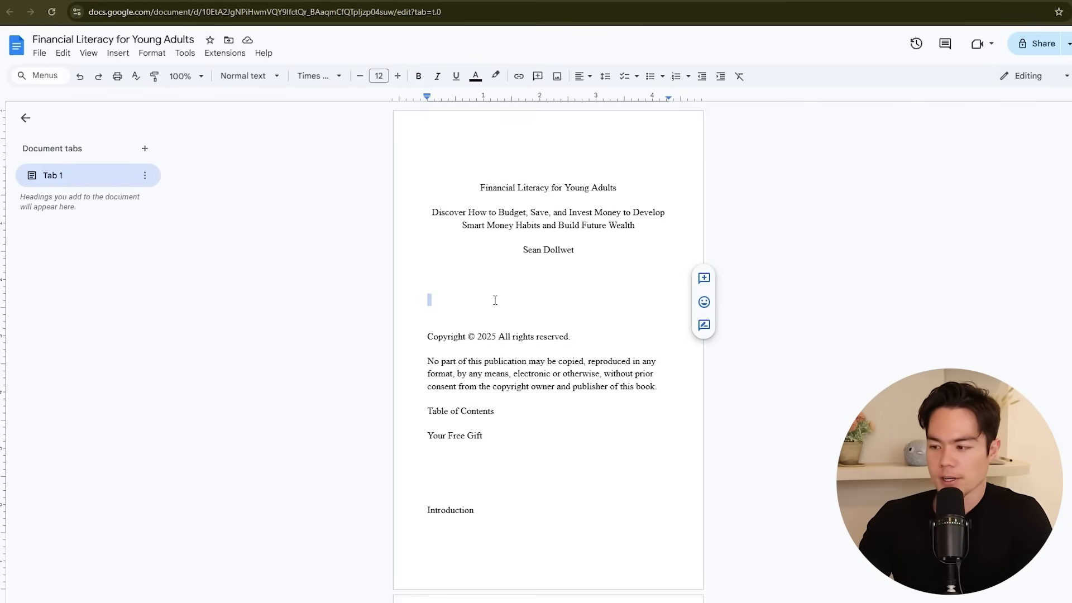
key("ctrl+a")
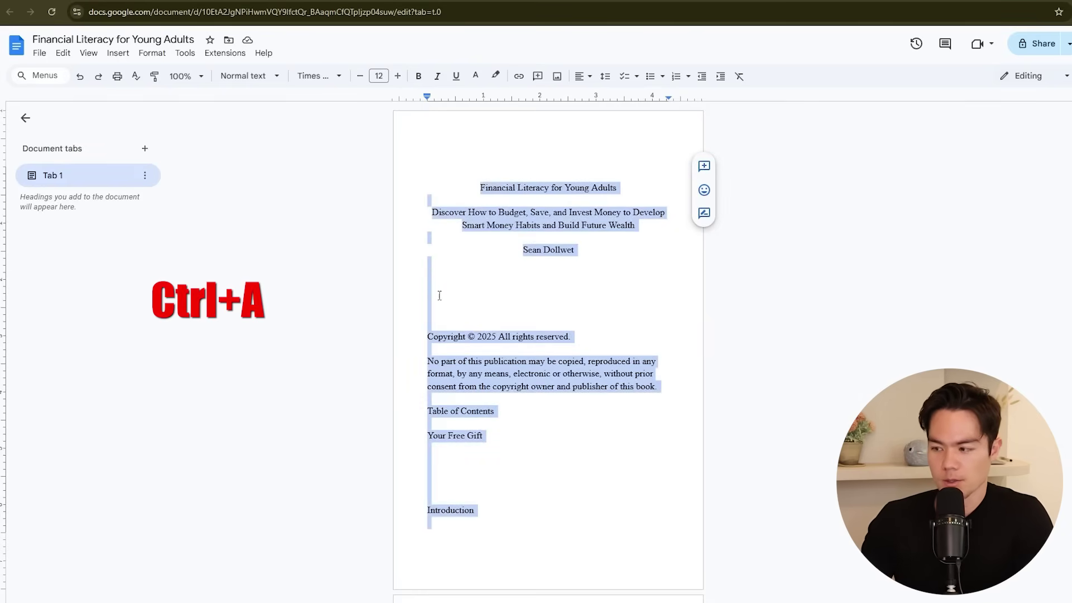
left_click(581, 75)
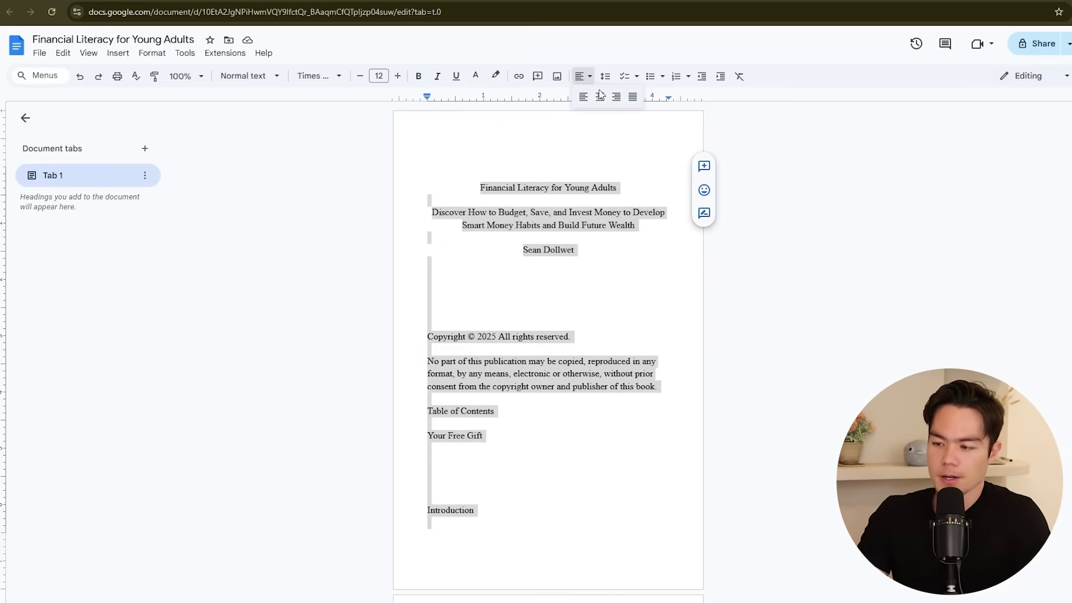
left_click(634, 98)
left_click(586, 298)
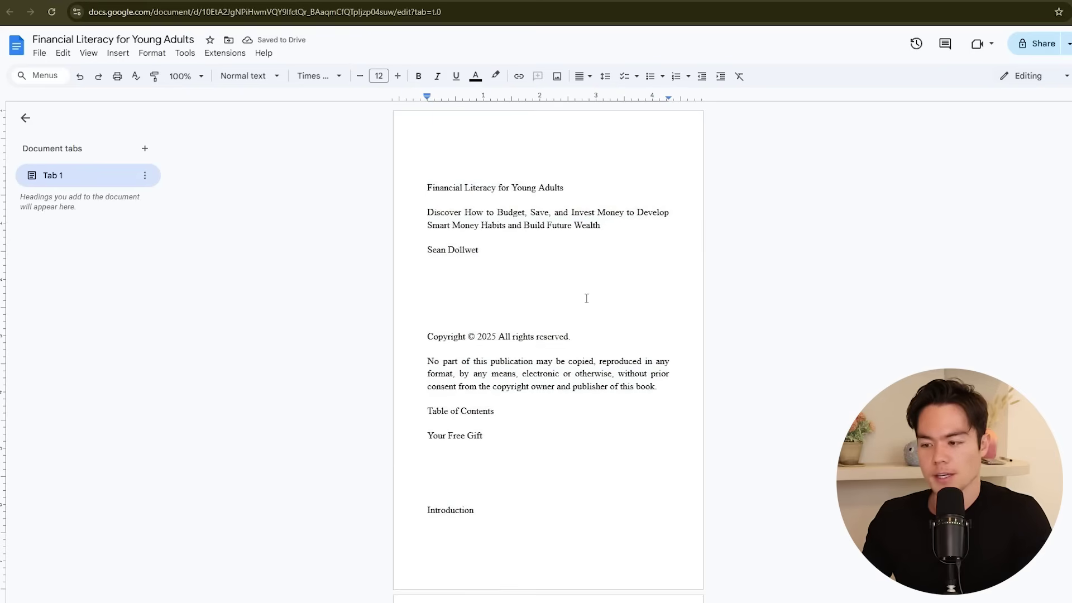
Step: Center the title, subtitle and author name at the start of the book
left_click_drag(496, 250, 403, 190)
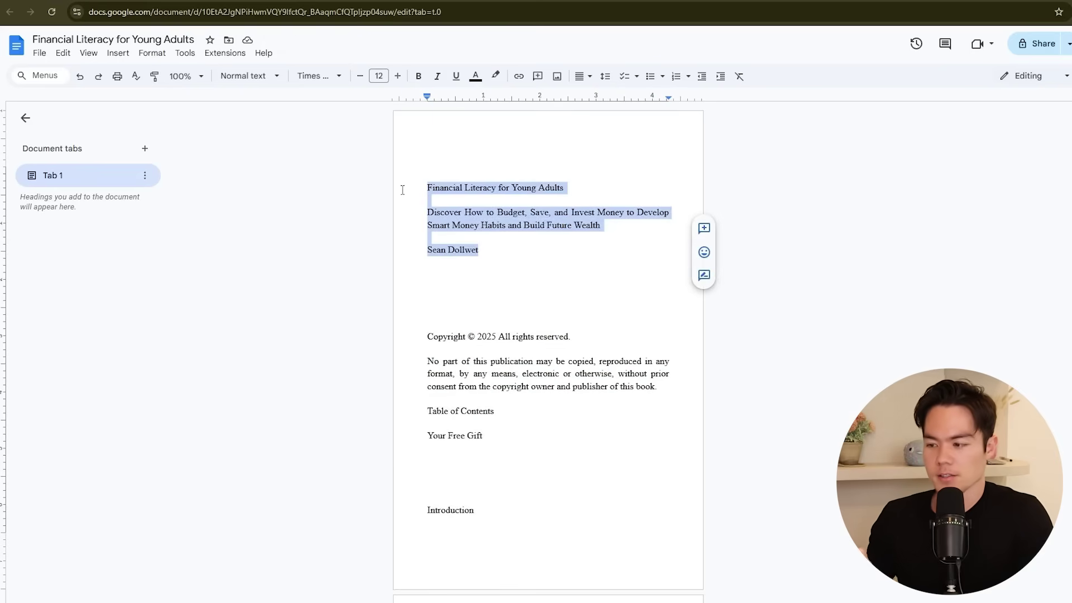
left_click(583, 76)
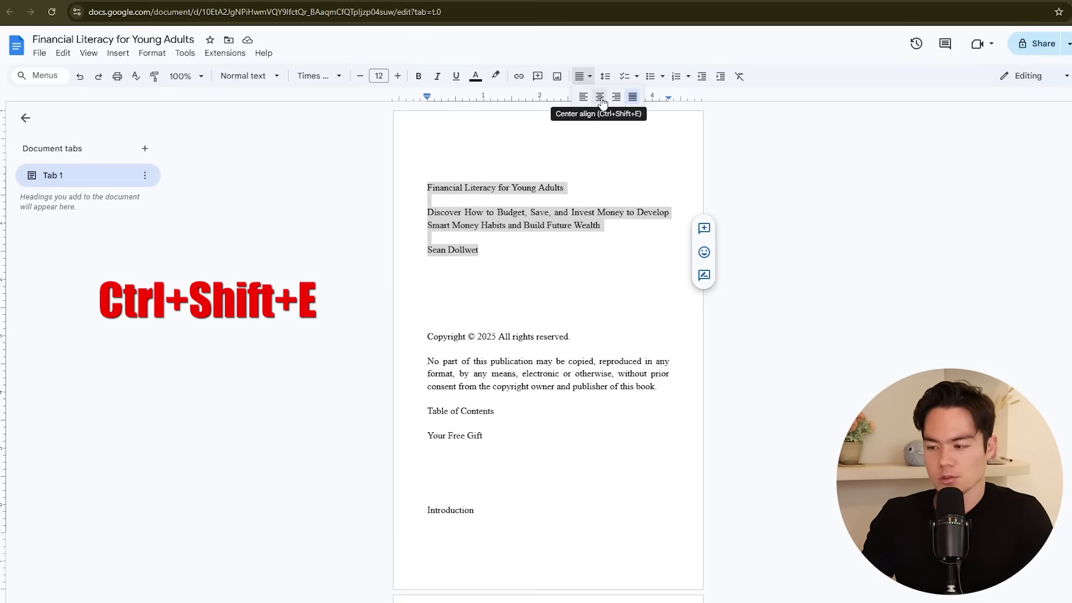
left_click(600, 98)
Step: Set the line spacing of the entire document to 1.5
left_click(598, 283)
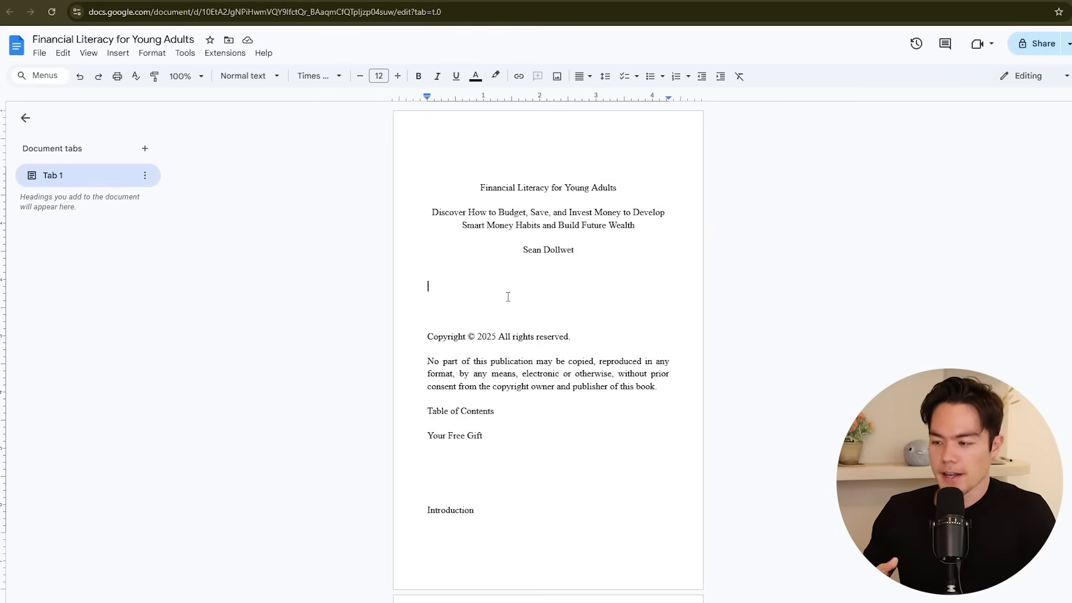
key("ctrl+a")
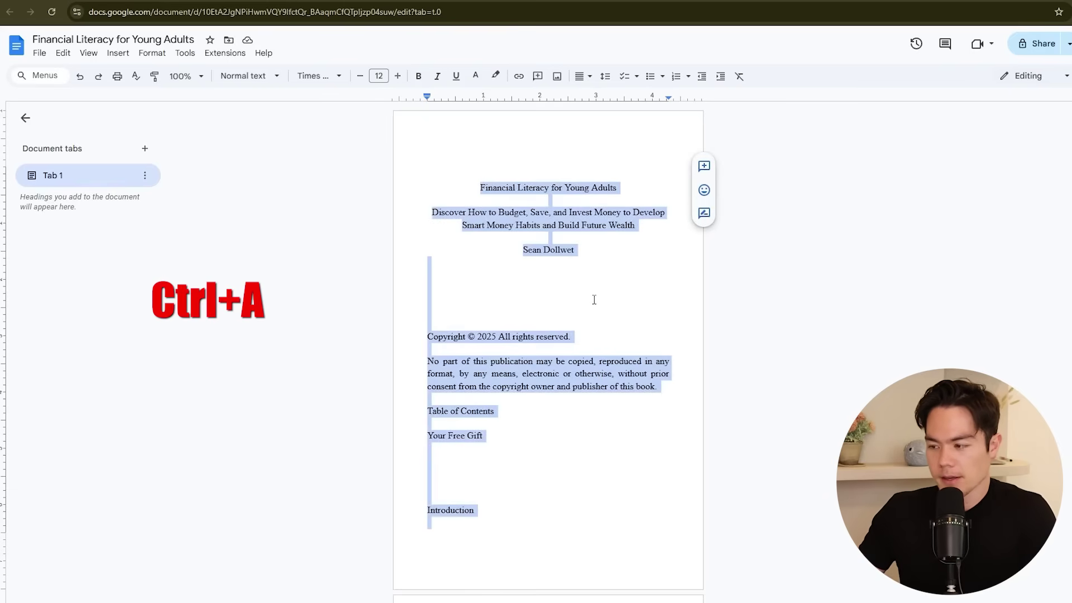
left_click(605, 77)
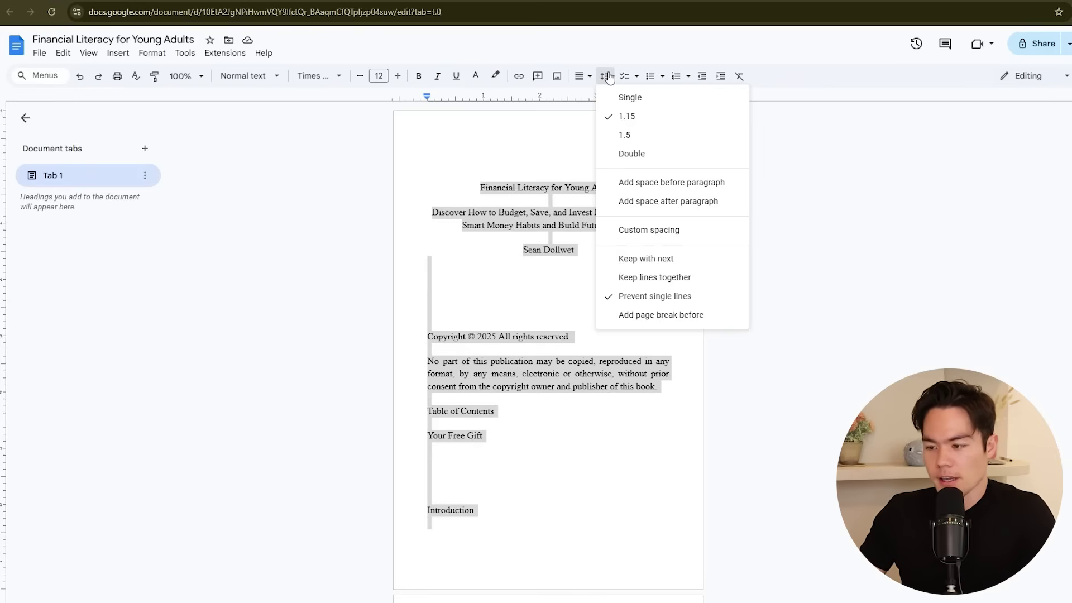
left_click(685, 136)
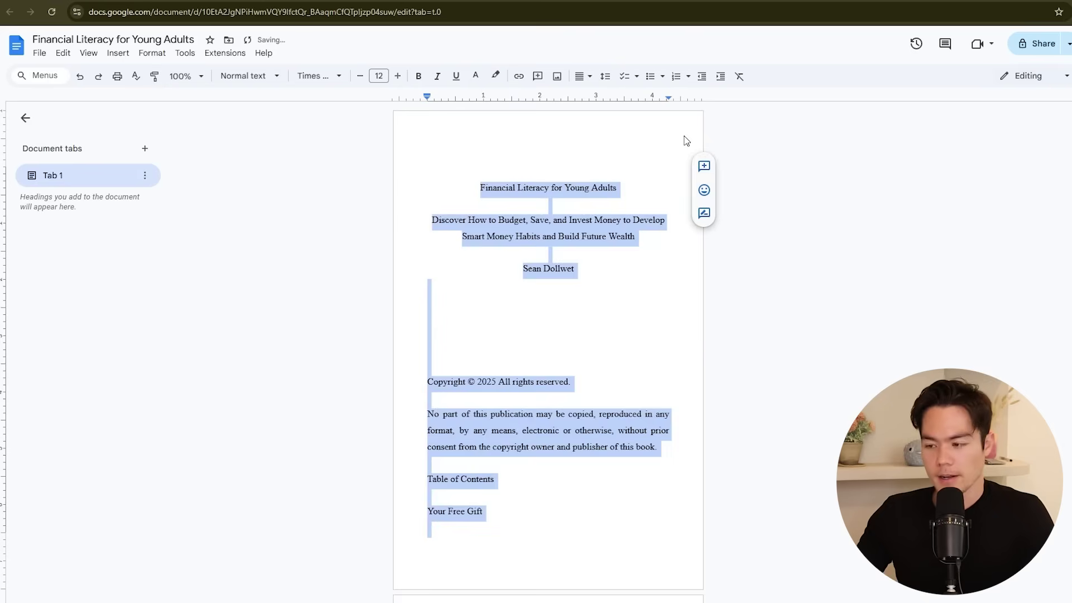
left_click(419, 306)
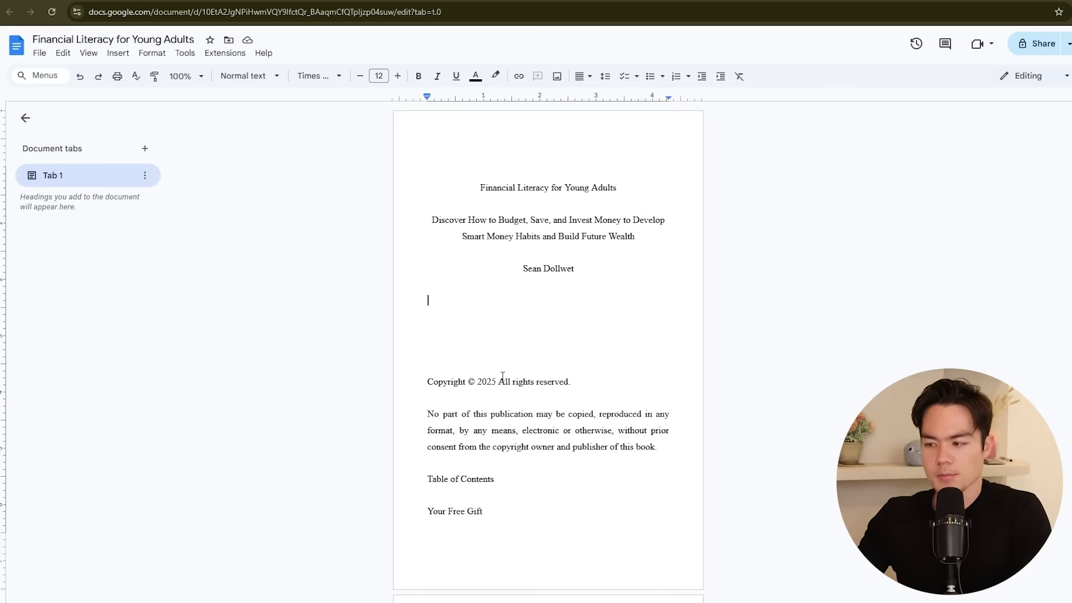
Step: Show the non-printing characters and check the empty paragraphs below the author name
left_click(87, 54)
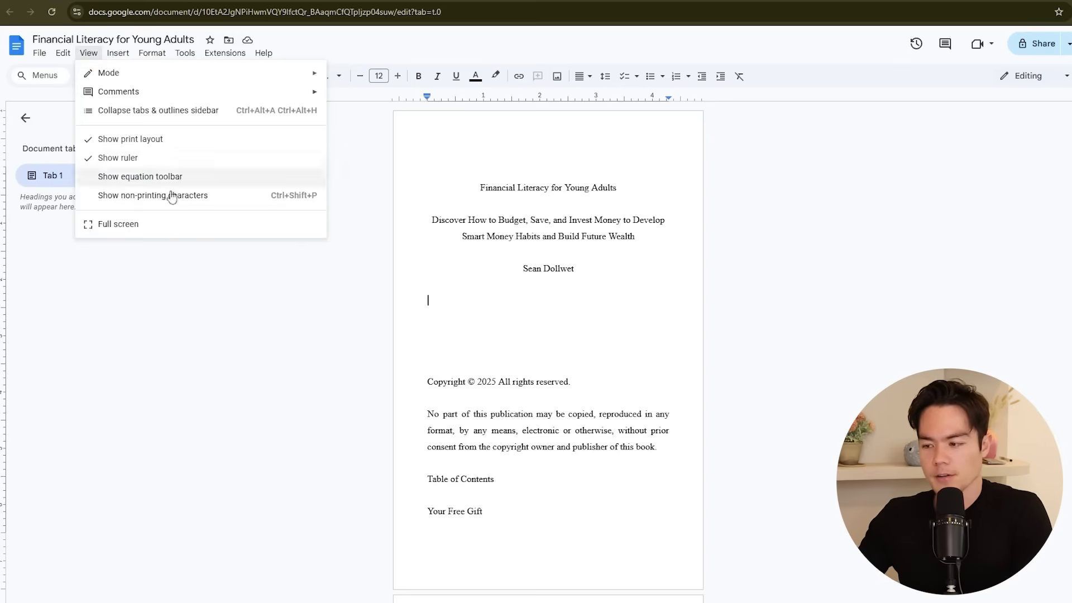
left_click(245, 203)
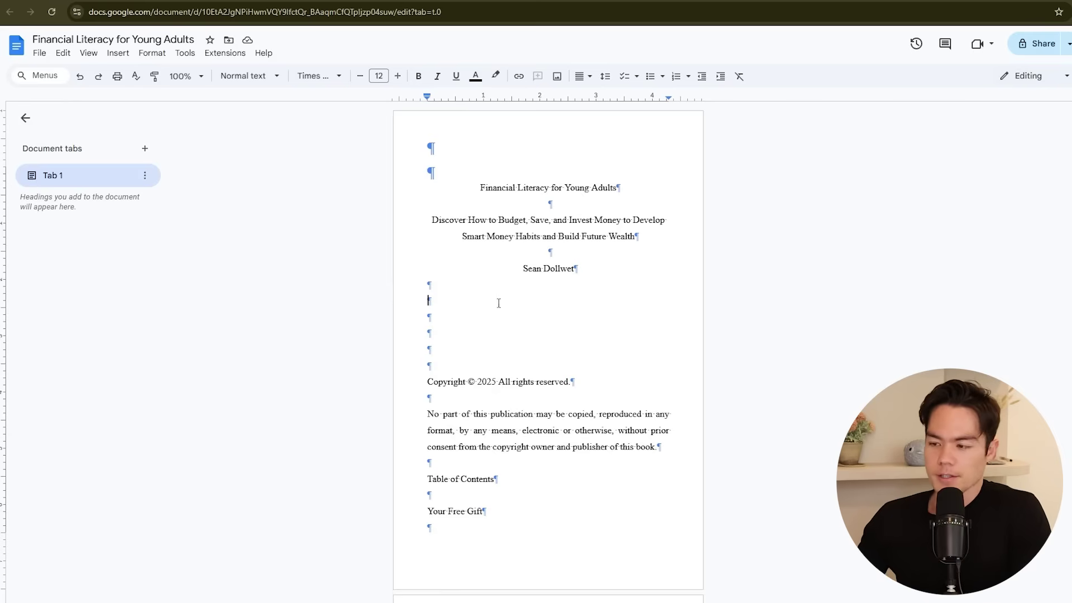
left_click_drag(469, 291, 472, 339)
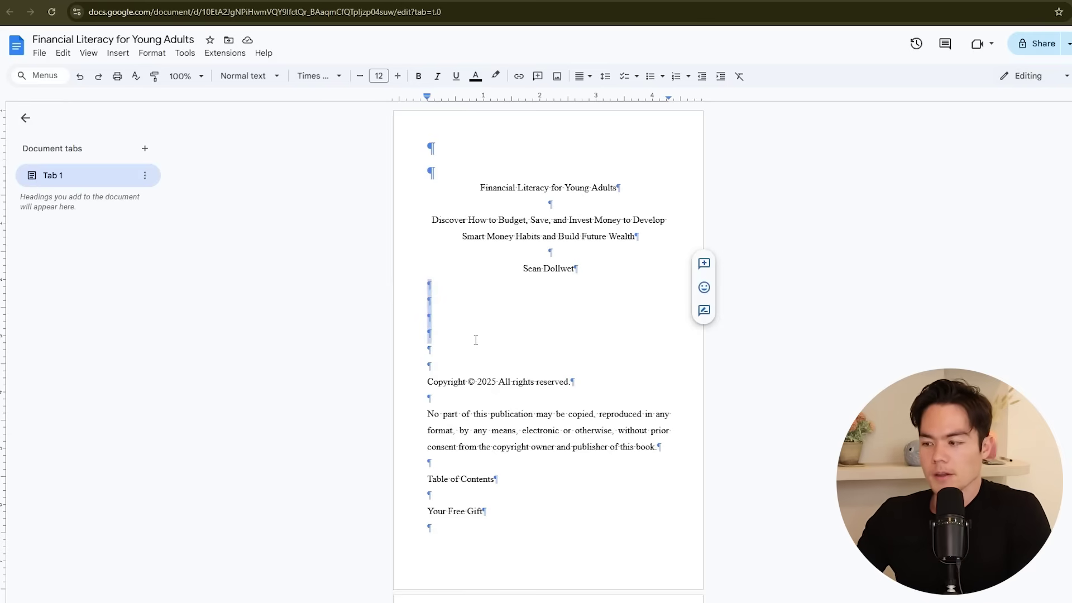
left_click(479, 337)
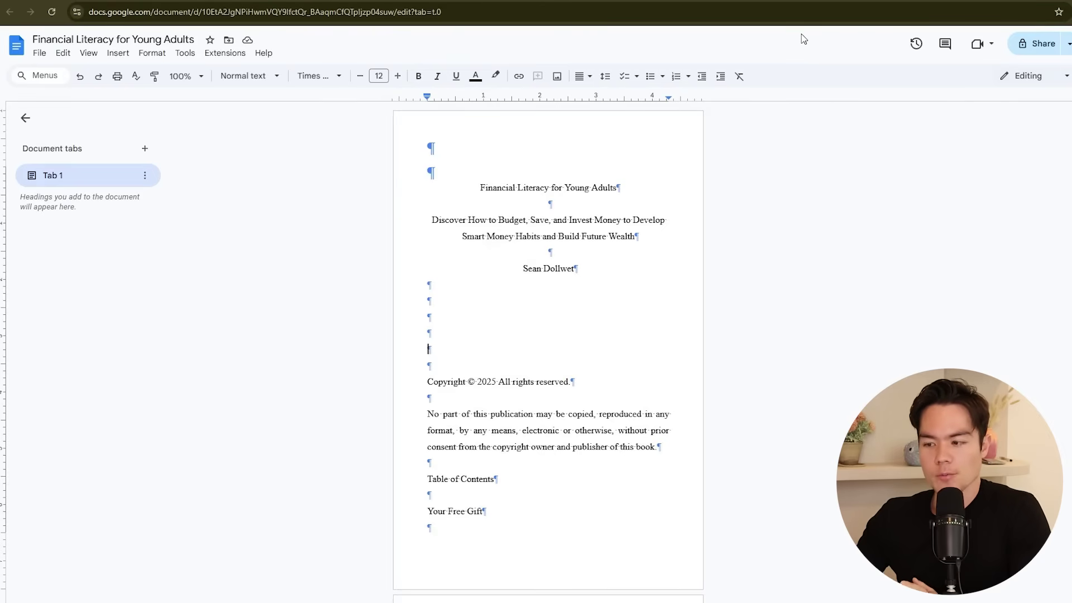
Step: Insert a page break before the "Copyright © 2025 All rights reserved." line to separate it from the title page
left_click_drag(480, 187, 592, 279)
left_click_drag(416, 385, 657, 446)
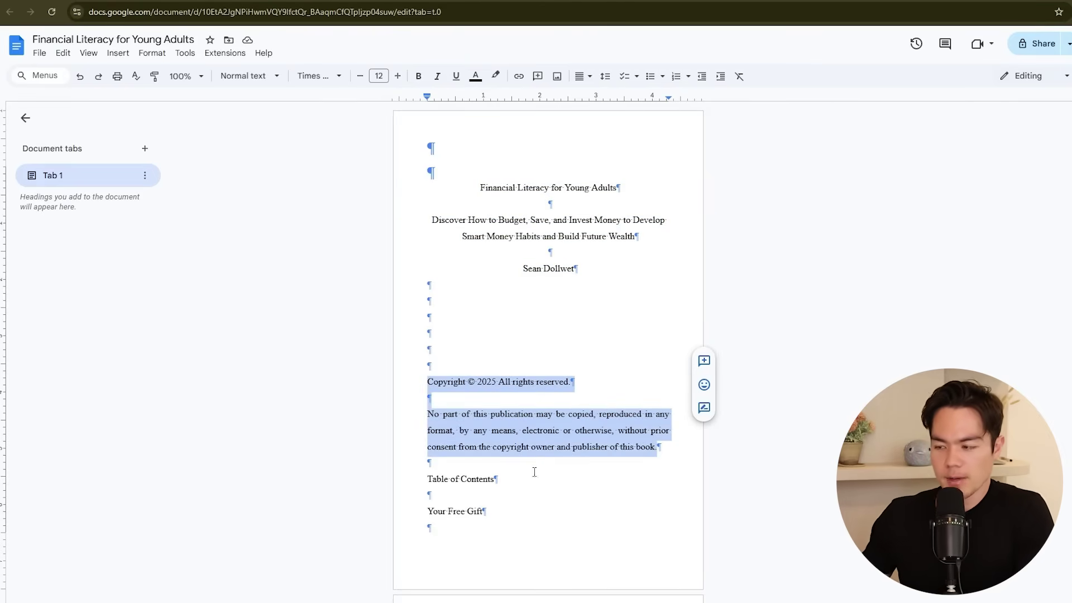
left_click(424, 383)
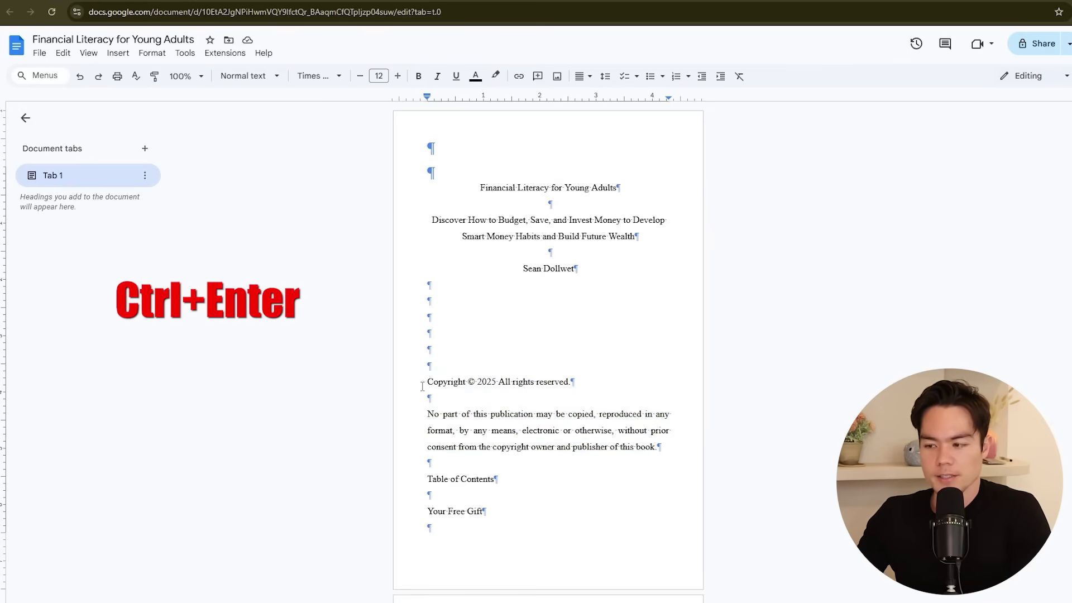
key("ctrl+Return")
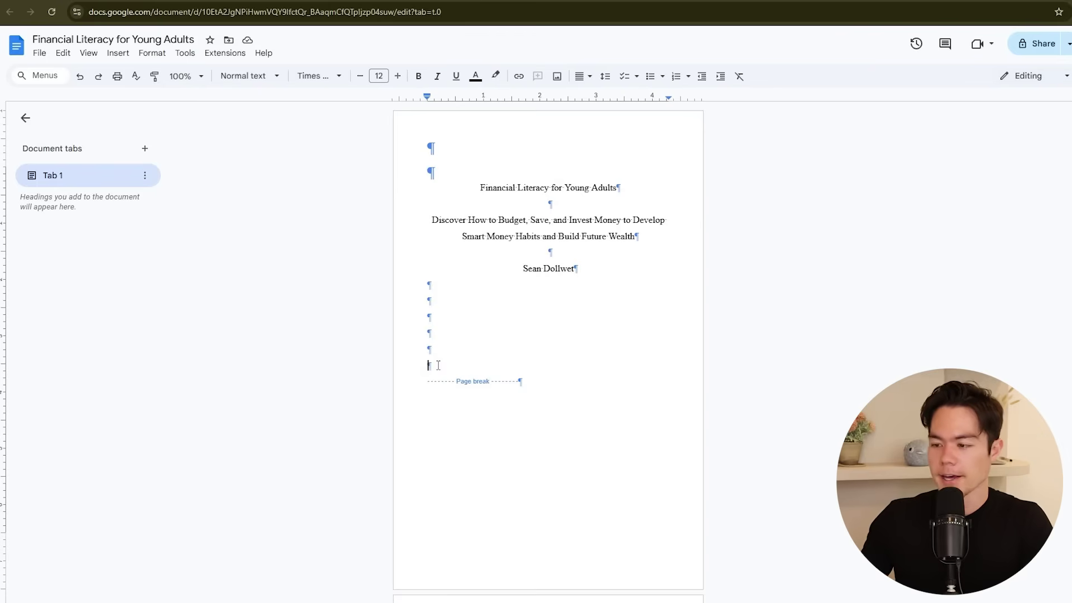
Step: Delete the empty paragraphs between the author name and the page break on the title page
left_click_drag(438, 365, 421, 287)
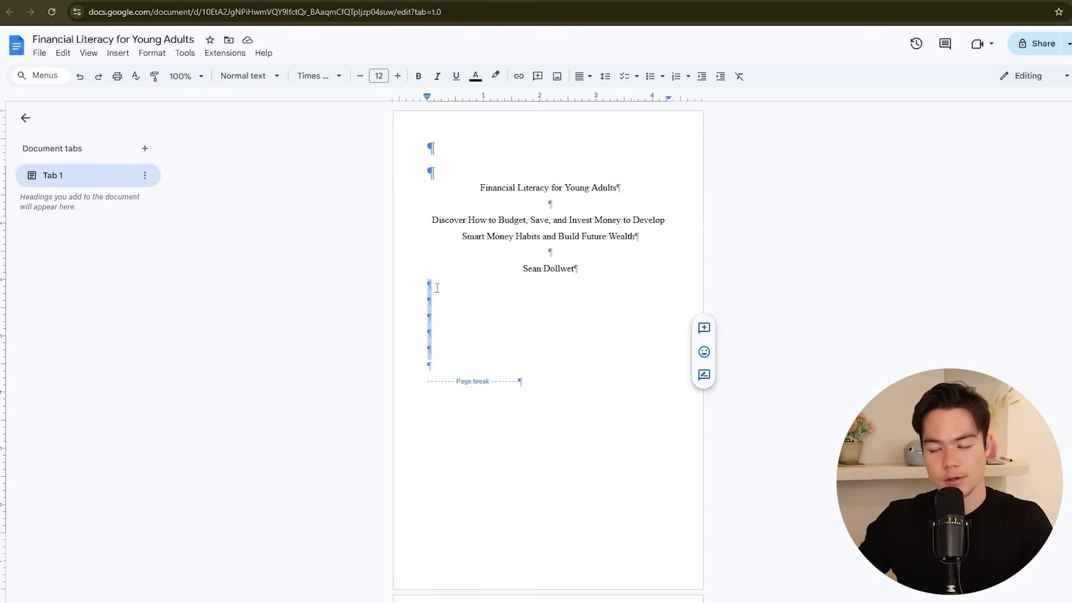
key("BackSpace")
key("BackSpace")
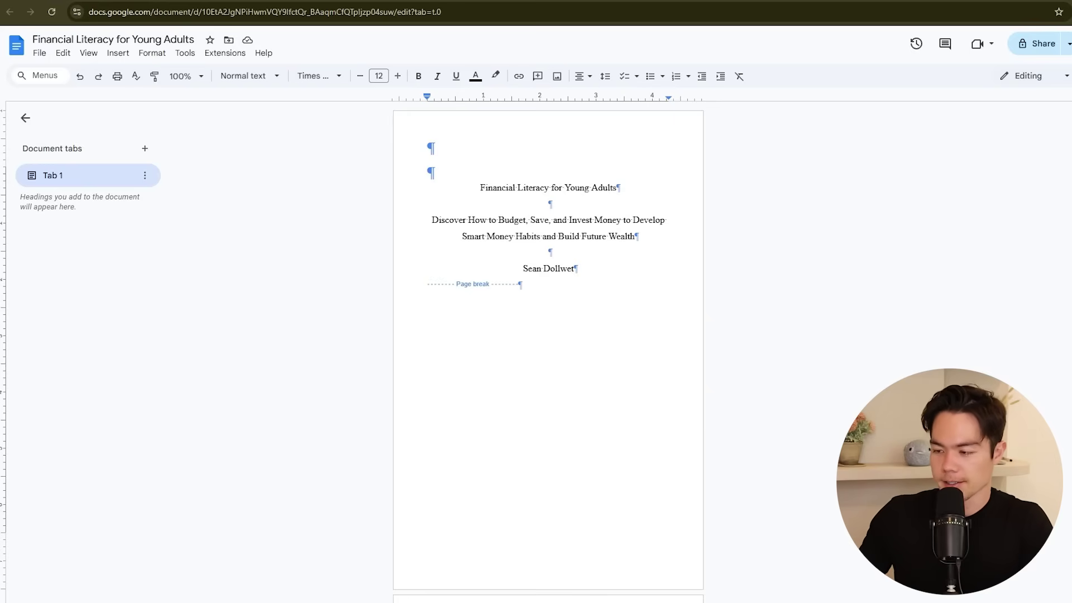
Step: Make the title "Financial Literacy for Young Adults" bold and set its font size to 36
left_click_drag(493, 190, 601, 190)
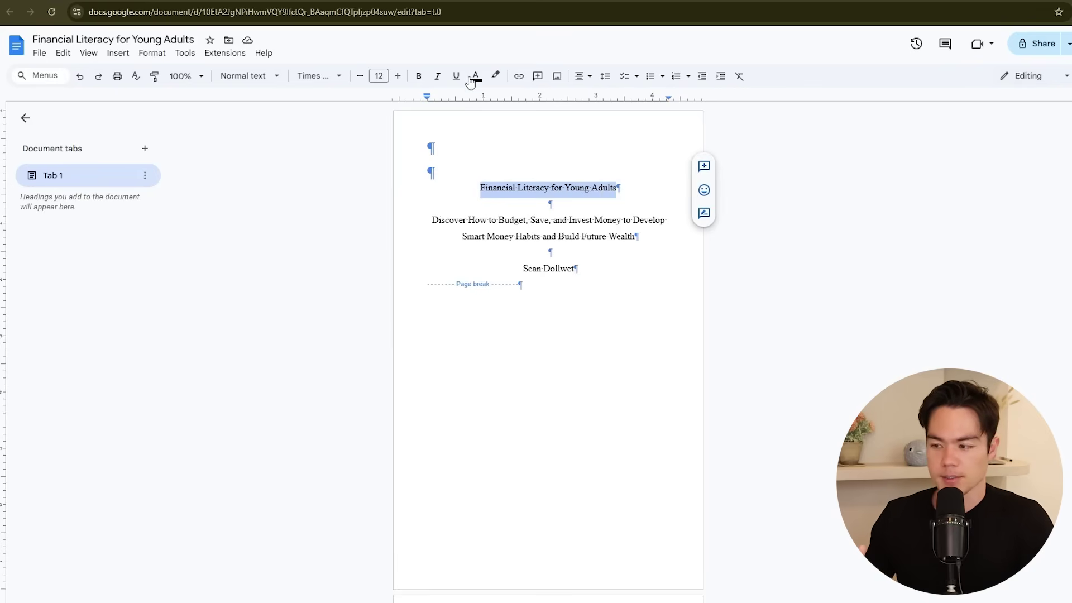
left_click(418, 76)
left_click(378, 76)
left_click(382, 267)
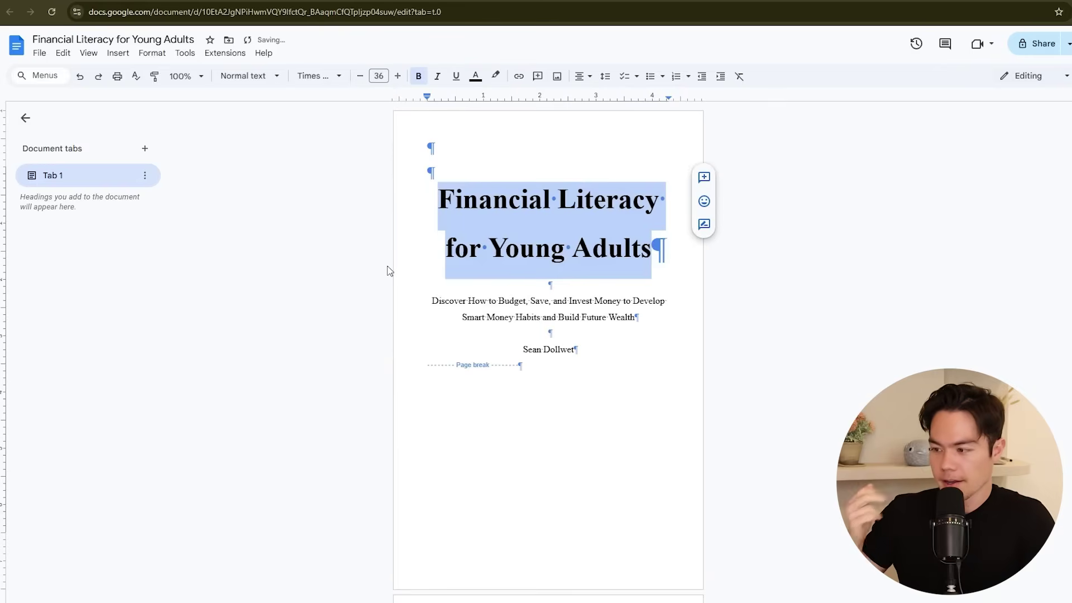
Step: Add one empty line above the title and one more between the title and the subtitle
left_click(656, 304)
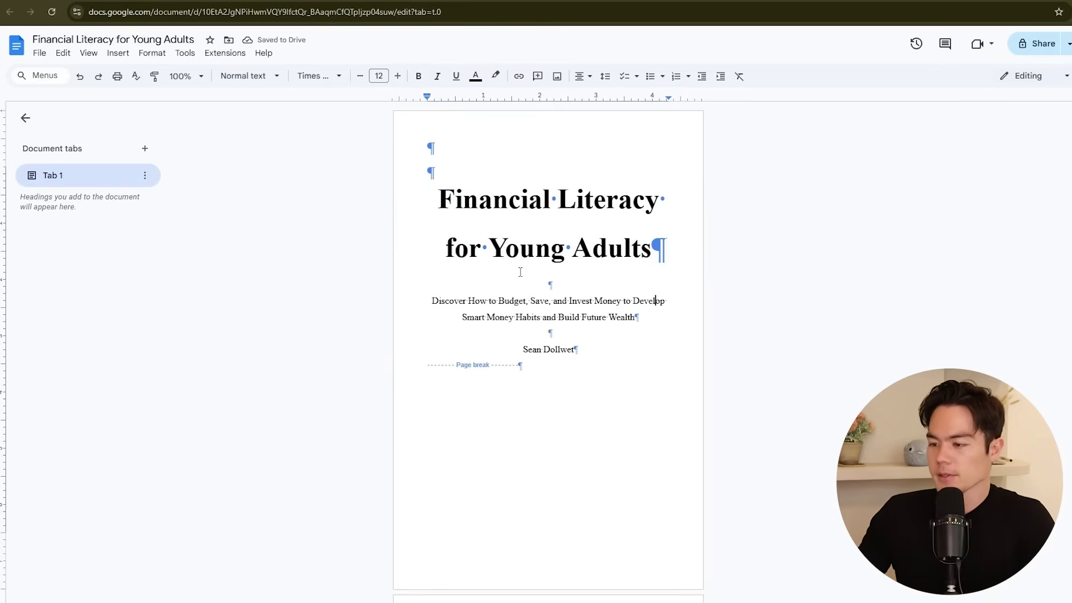
left_click_drag(433, 301, 636, 317)
left_click_drag(524, 349, 562, 348)
left_click(573, 338)
left_click(439, 208)
key("Return")
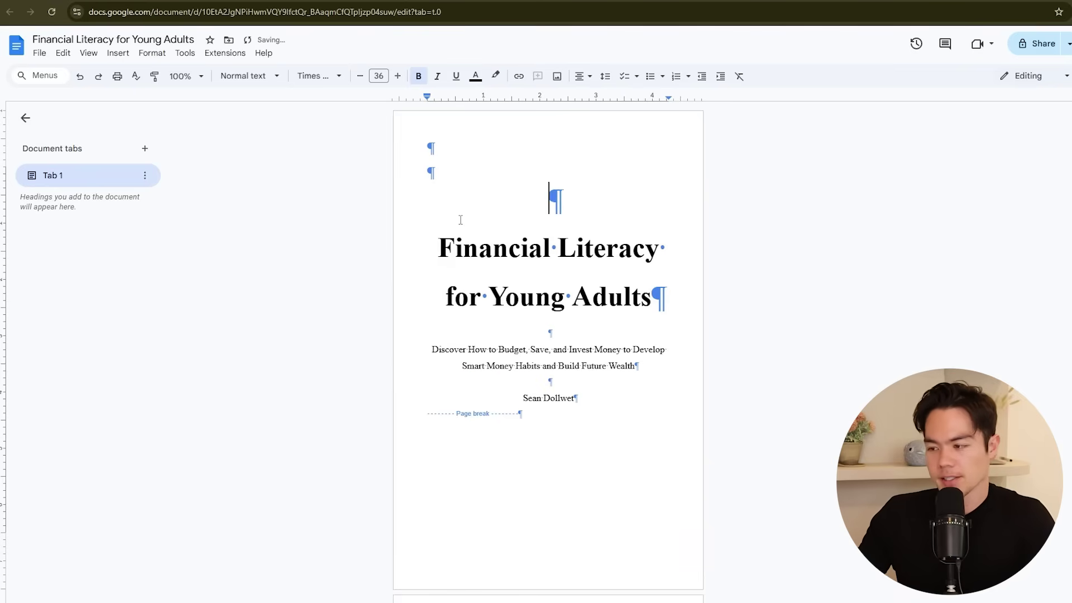
left_click(567, 336)
key("Return")
Step: Add four more empty lines between the subtitle and the author name
left_click_drag(433, 366, 638, 382)
left_click(558, 397)
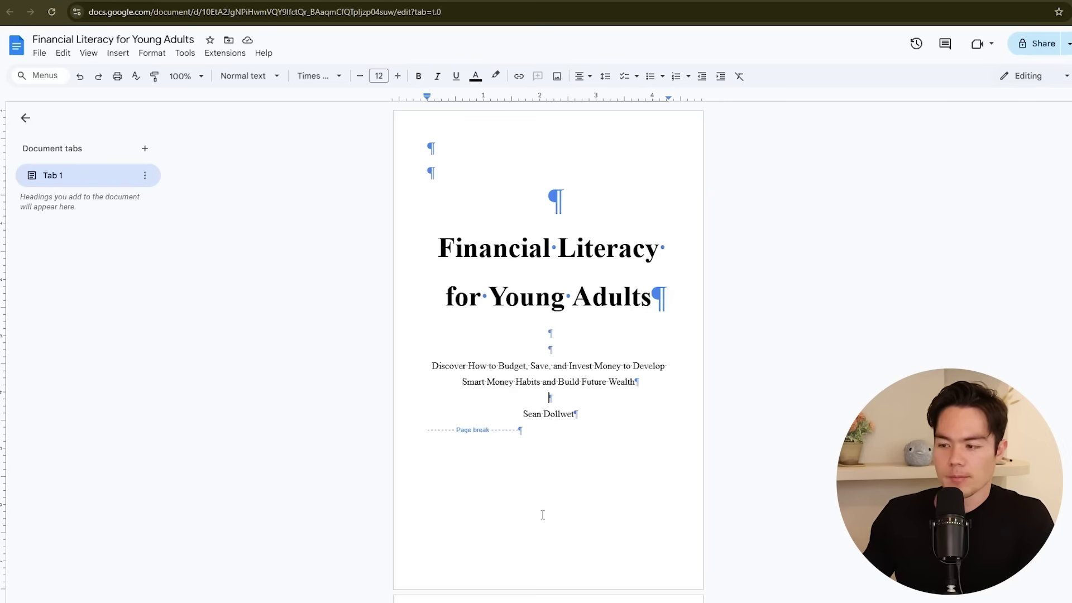
key("Return")
key("Return")
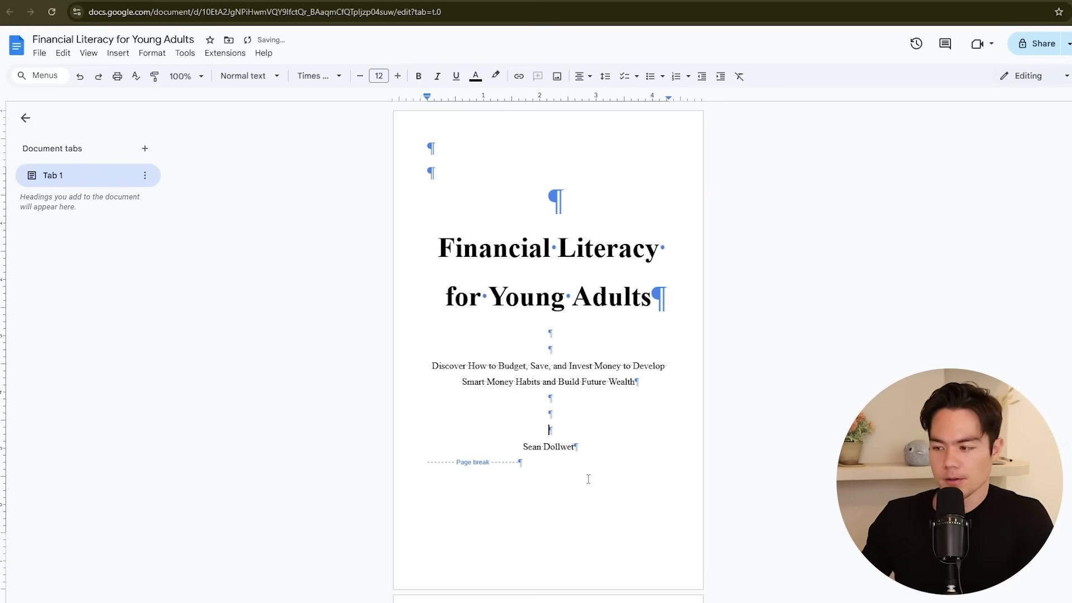
key("Return")
key("Return")
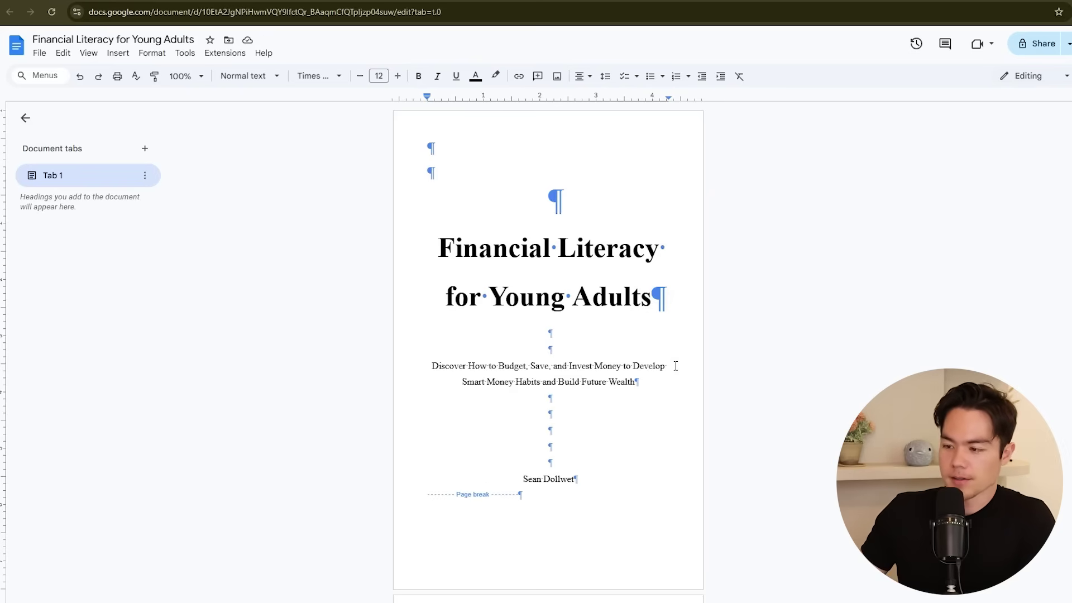
Step: Insert a page break before "Table of Contents" and delete the leftover empty paragraph below the copyright text
scroll(421, 155, "down", 8)
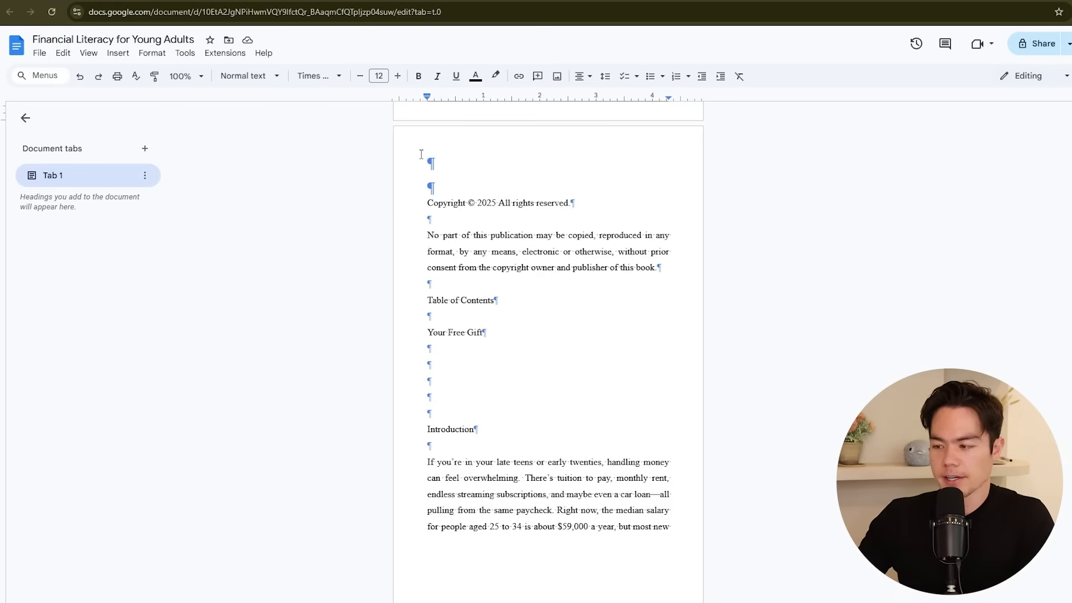
left_click(428, 162)
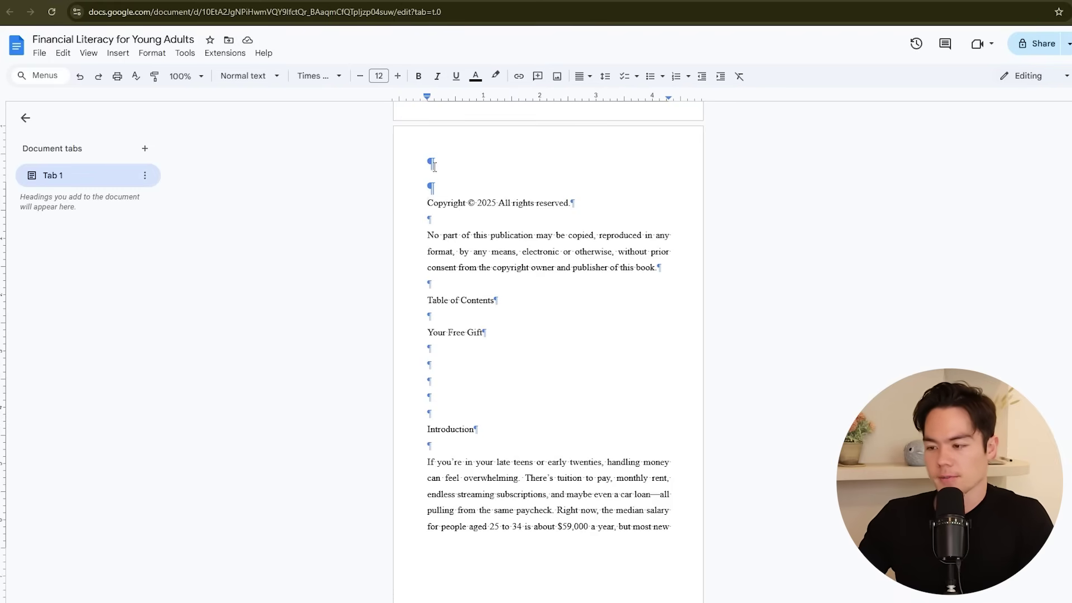
double_click(438, 170)
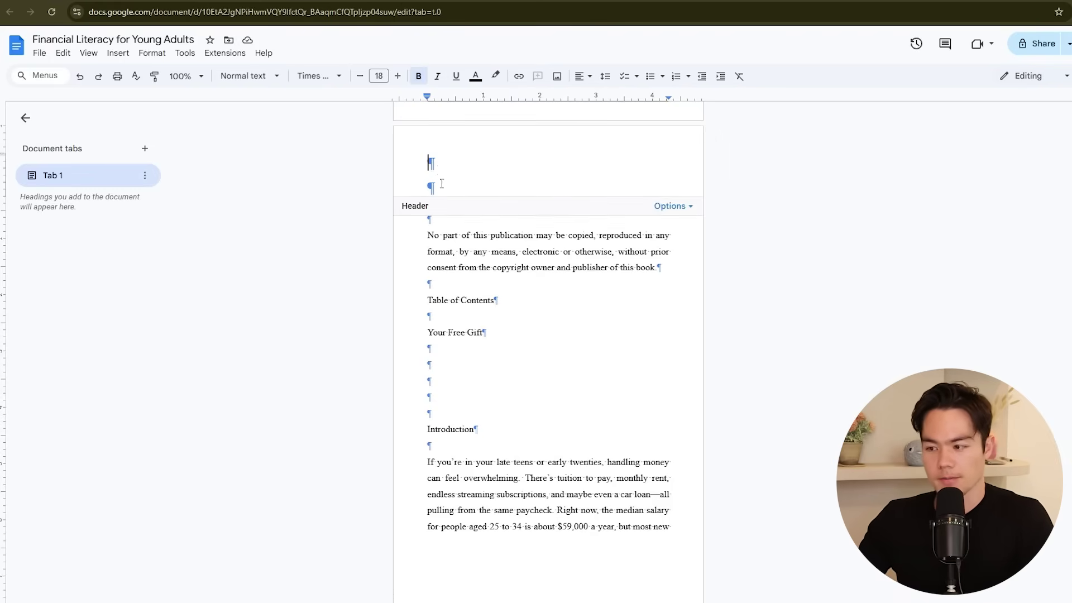
left_click(461, 207)
left_click(419, 301)
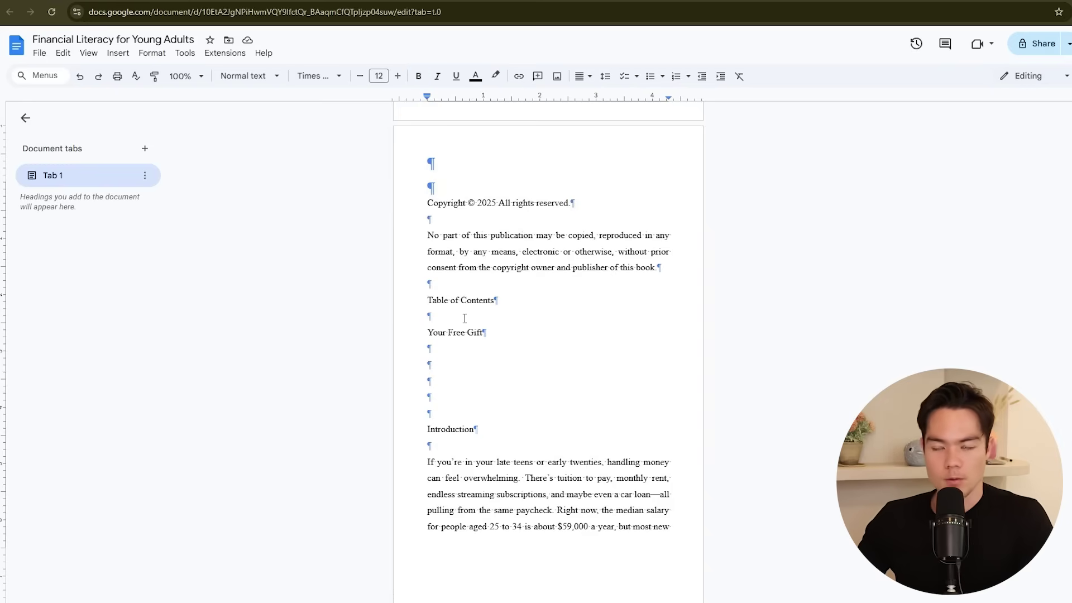
key("ctrl+Return")
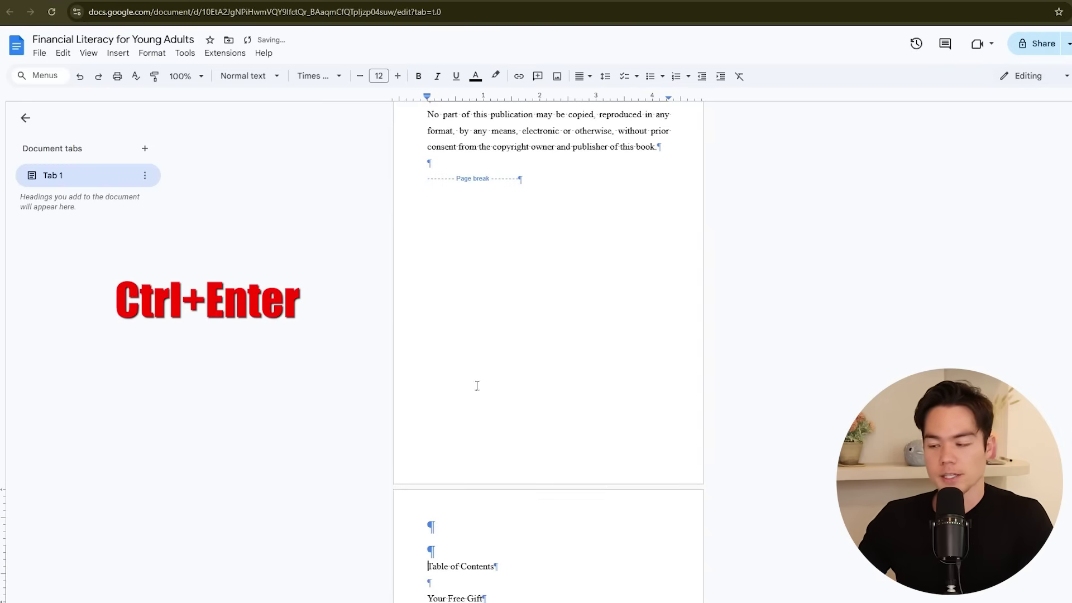
scroll(573, 467, "up", 4)
left_click(412, 324)
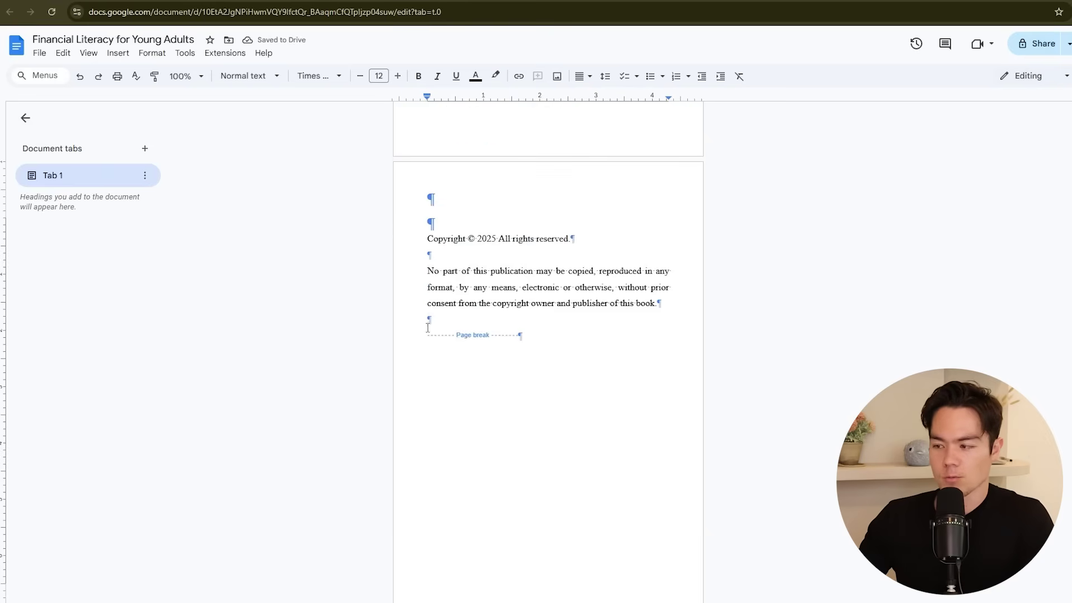
key("BackSpace")
Step: Make the line "Copyright © 2025 All rights reserved." bold, size 18 and centered
left_click_drag(427, 238, 565, 237)
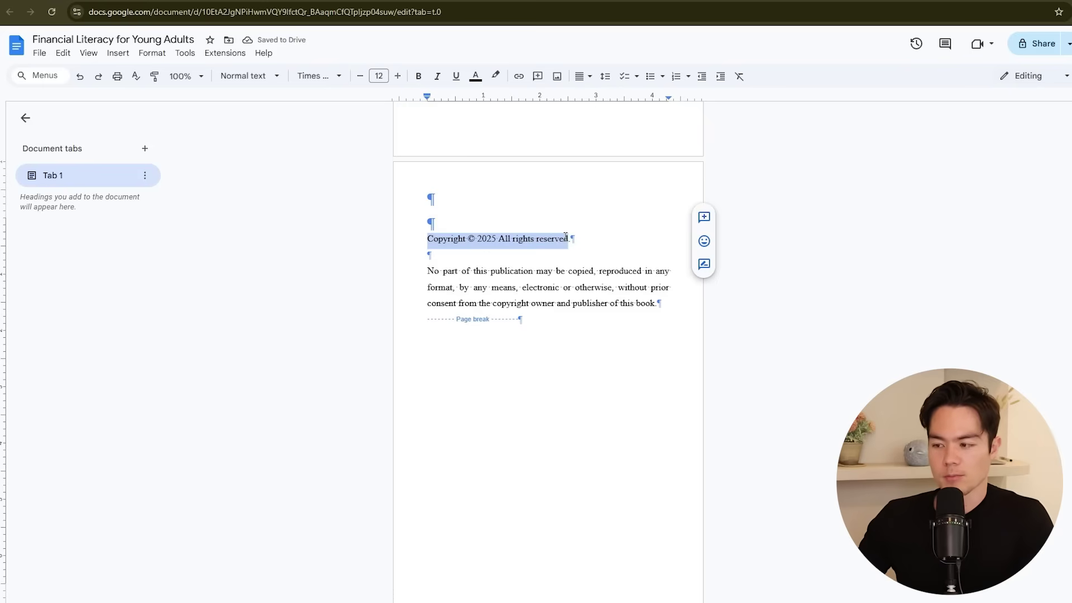
key("ctrl+b")
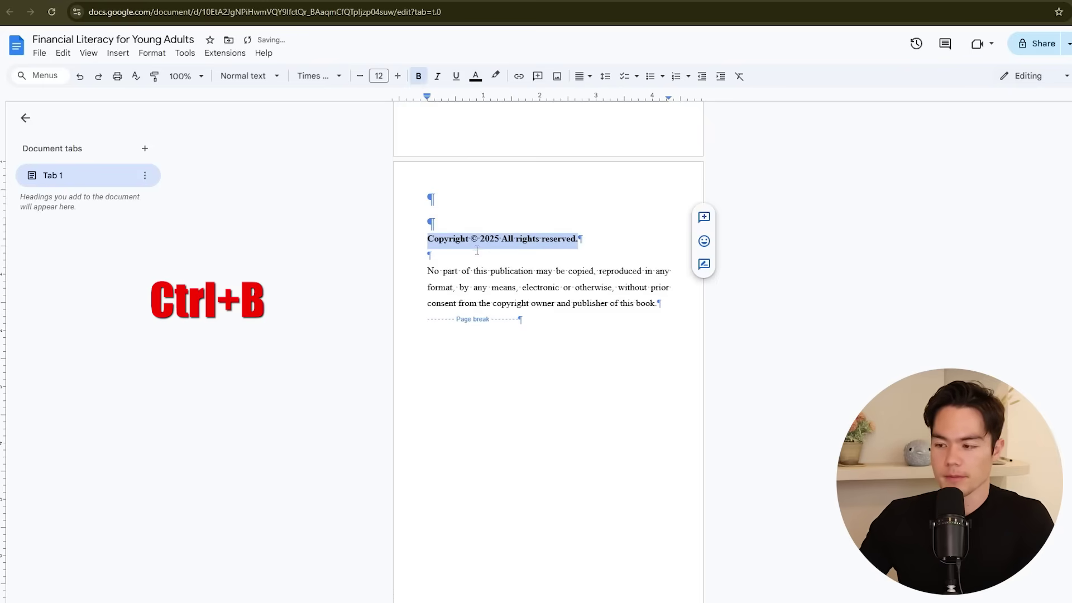
left_click(379, 75)
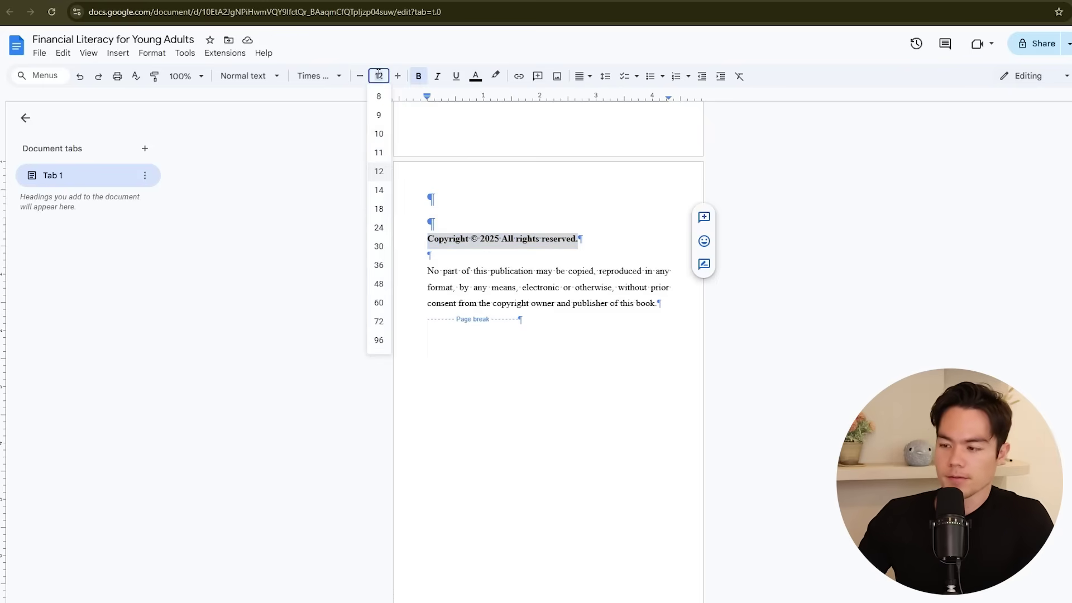
left_click(379, 208)
left_click(581, 78)
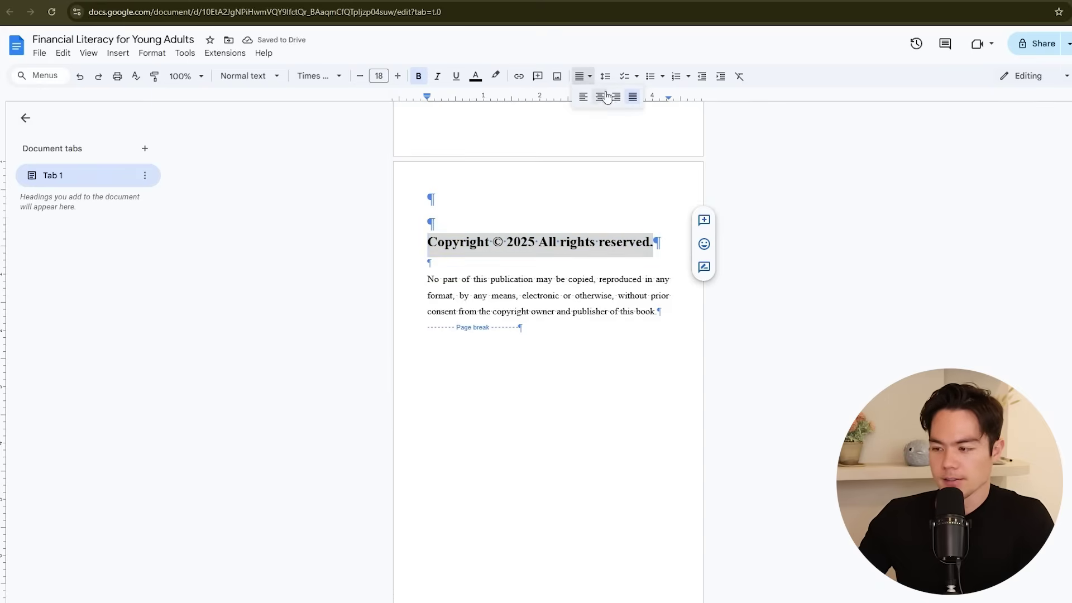
left_click(600, 97)
Step: Set the font size of the "No part of this publication may be copied" paragraph to 14
left_click_drag(427, 279, 657, 311)
left_click(378, 76)
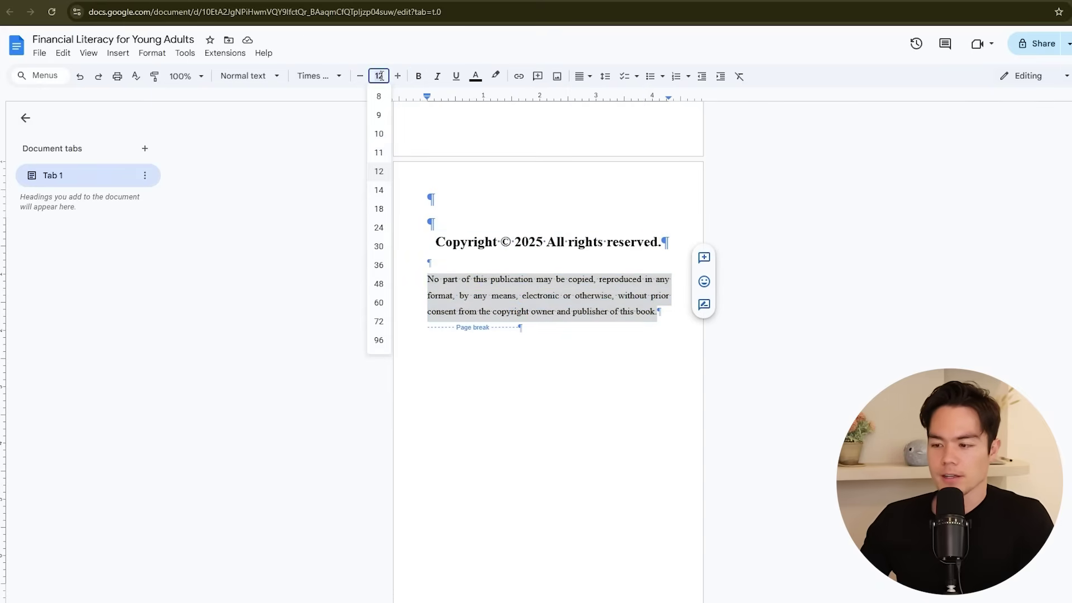
left_click(377, 195)
left_click(584, 344)
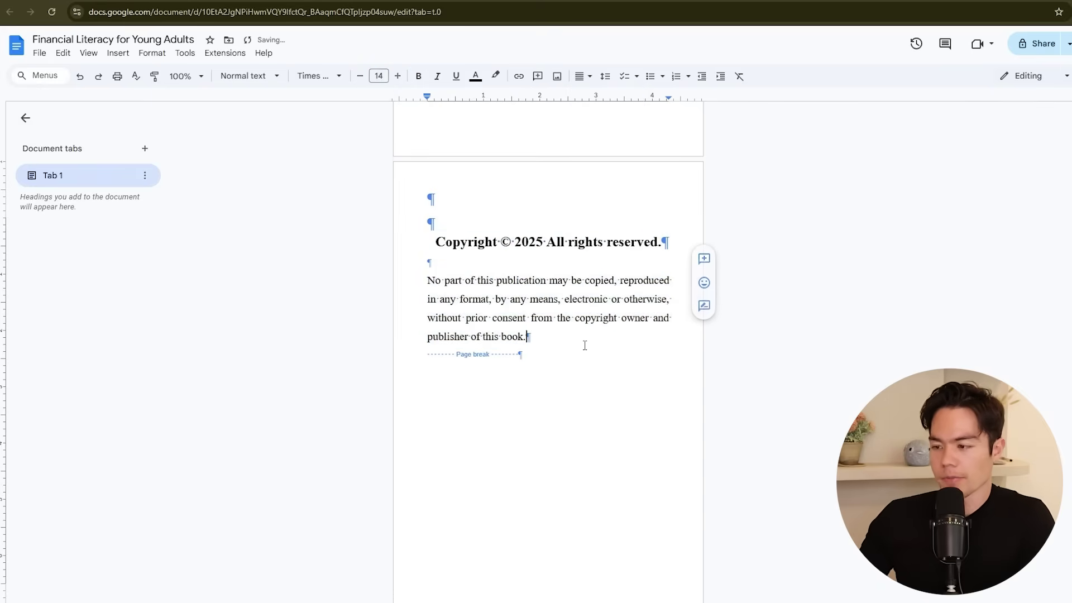
Step: Move the copyright text down its page by adding four empty lines above the copyright heading
scroll(584, 344, "down", 1)
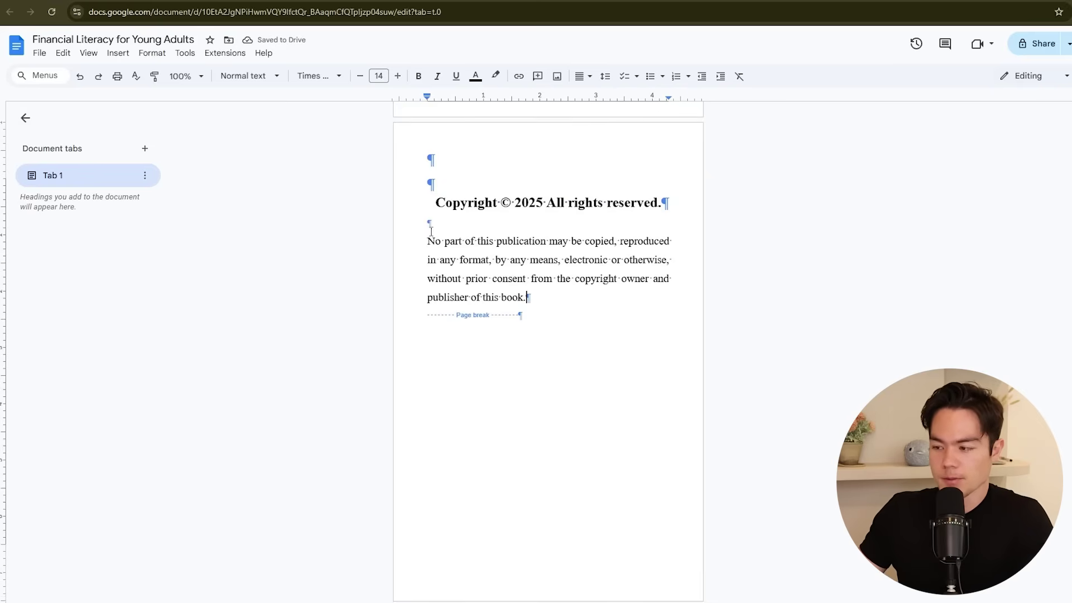
left_click(435, 203)
key("Return")
key("Return")
key("Return")
key("Return")
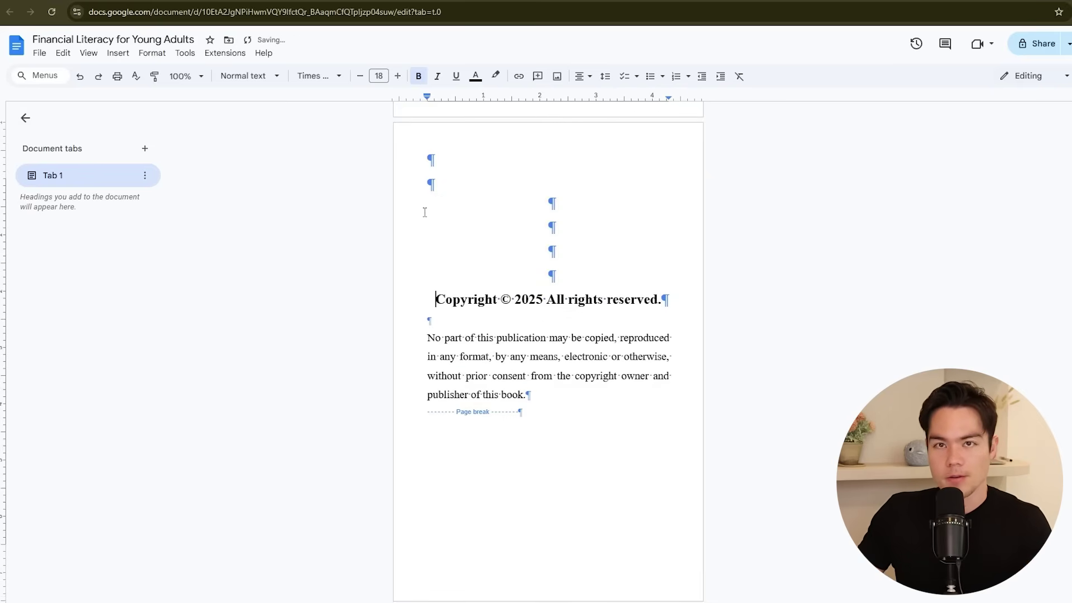
key("Down")
key("Return")
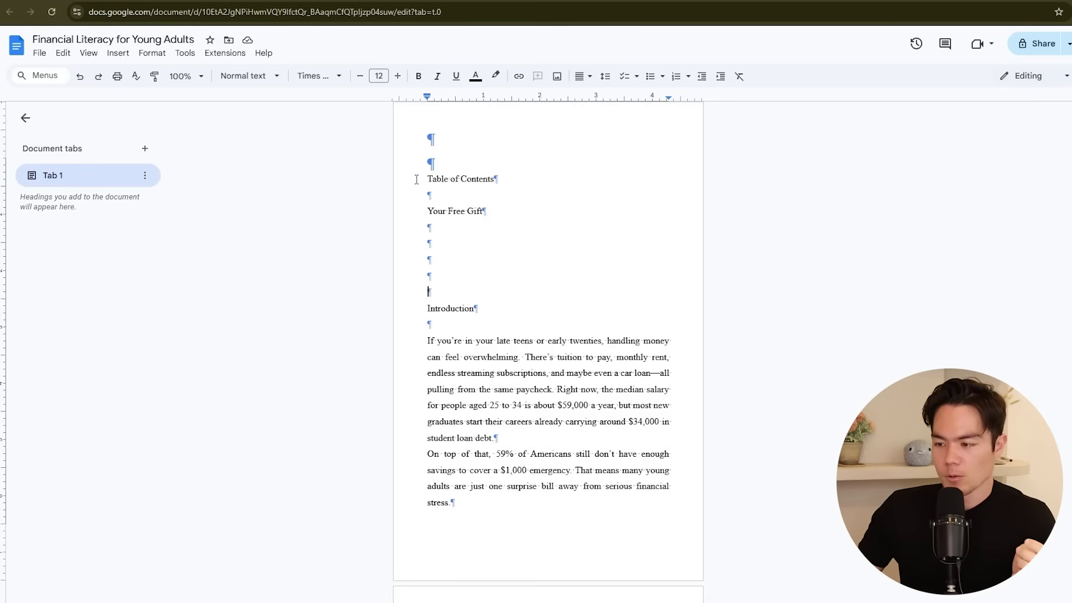
Step: Push the "Introduction" heading onto the next page by adding empty lines above it
left_click_drag(424, 177, 549, 190)
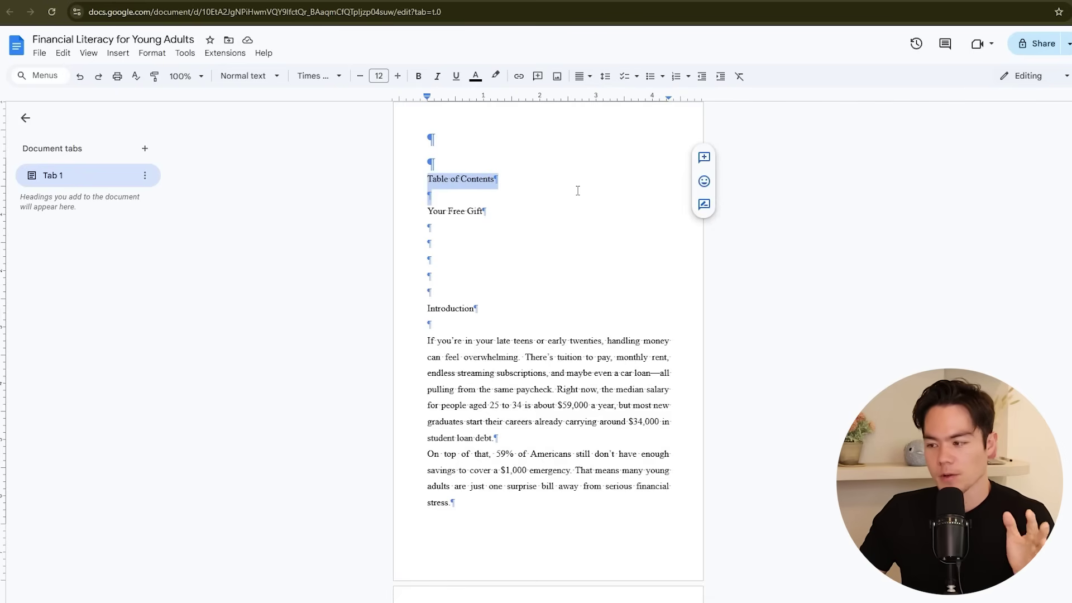
double_click(450, 308)
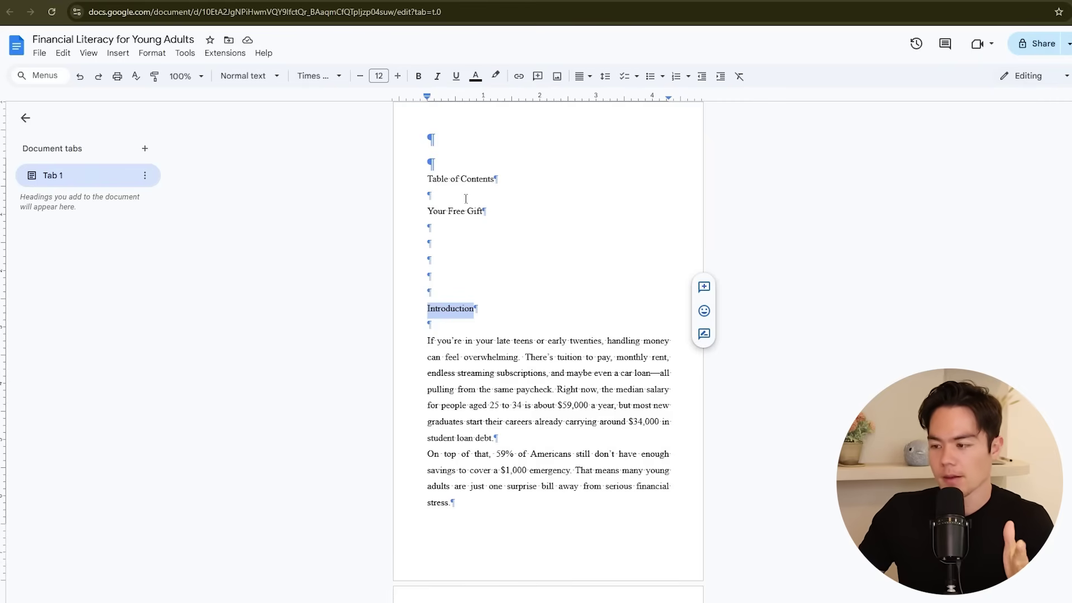
left_click(425, 308)
key("Return")
key("Return")
key("Return")
key("Return")
key("Return")
key("Return")
key("Return")
key("Return")
key("Return")
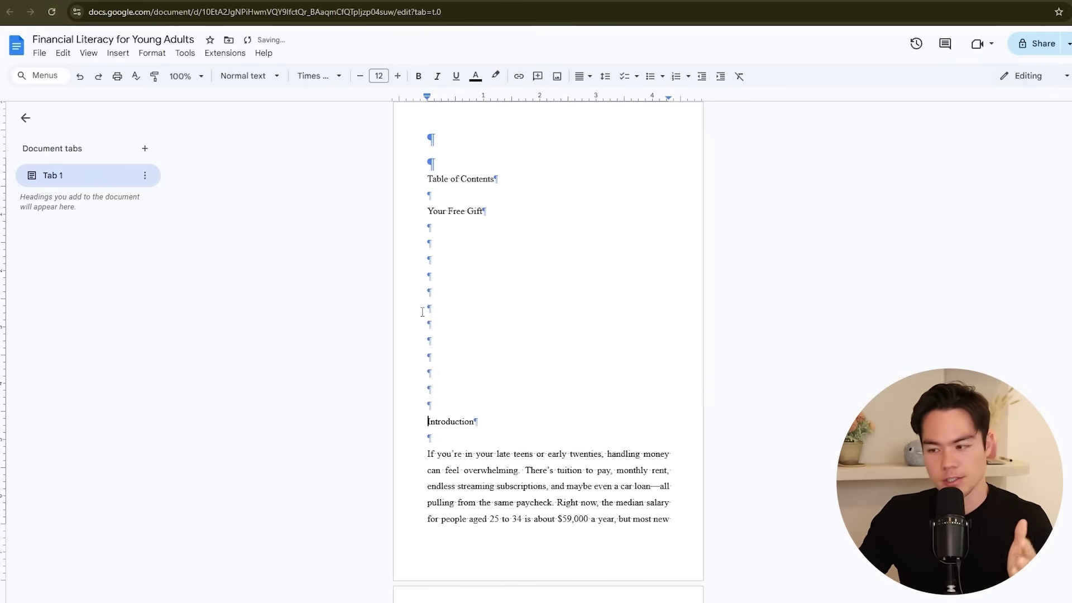
key("Return")
key("Return")
key("Return")
key("Return")
key("Return")
key("Return")
key("Return")
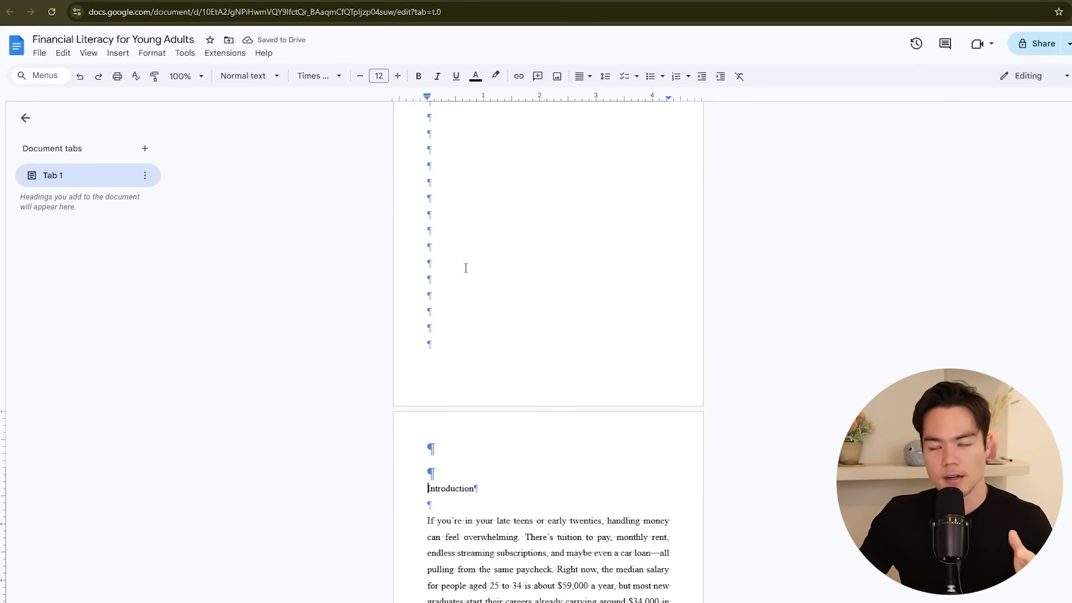
Step: Delete the surplus empty lines above "Introduction" and insert a page break before it instead
left_click_drag(459, 327, 431, 187)
scroll(435, 211, "up", 2)
key("BackSpace")
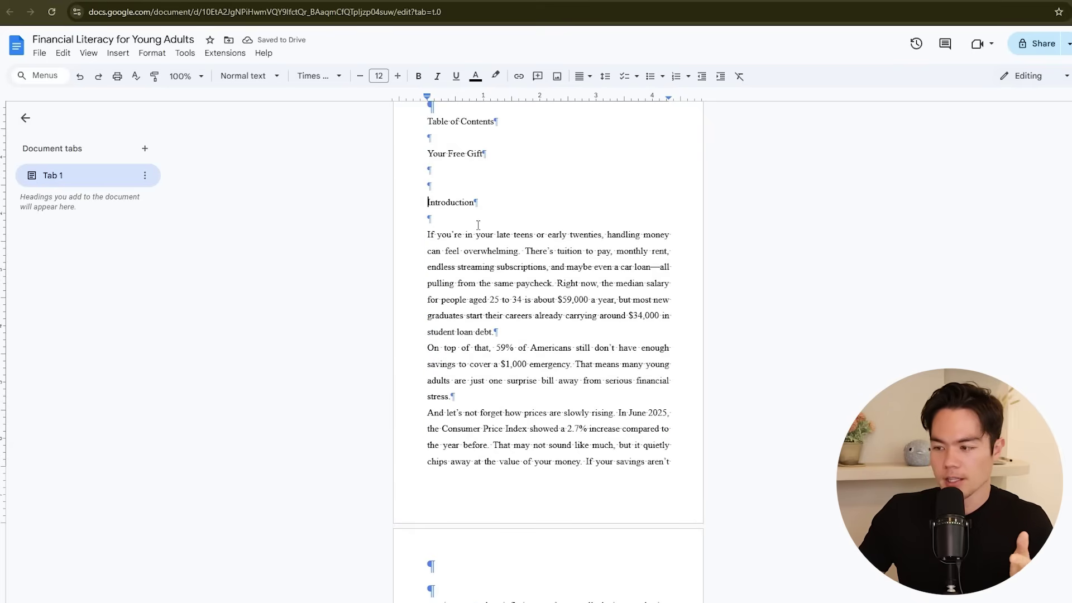
key("ctrl+Return")
scroll(519, 230, "down", 6)
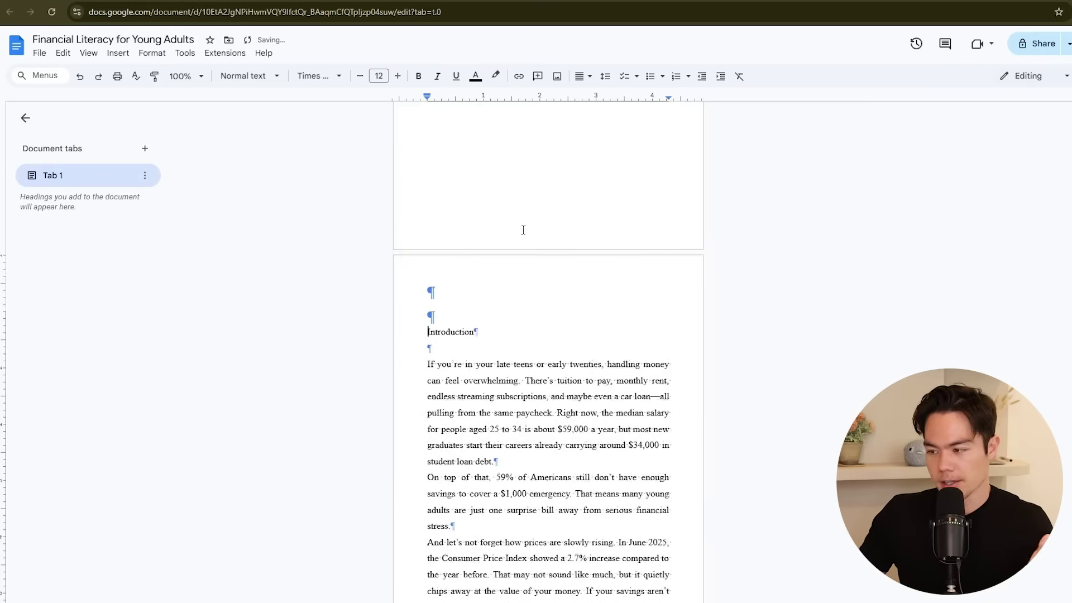
Step: Format the "Introduction" line as a centered Heading 1 in Times New Roman
double_click(444, 218)
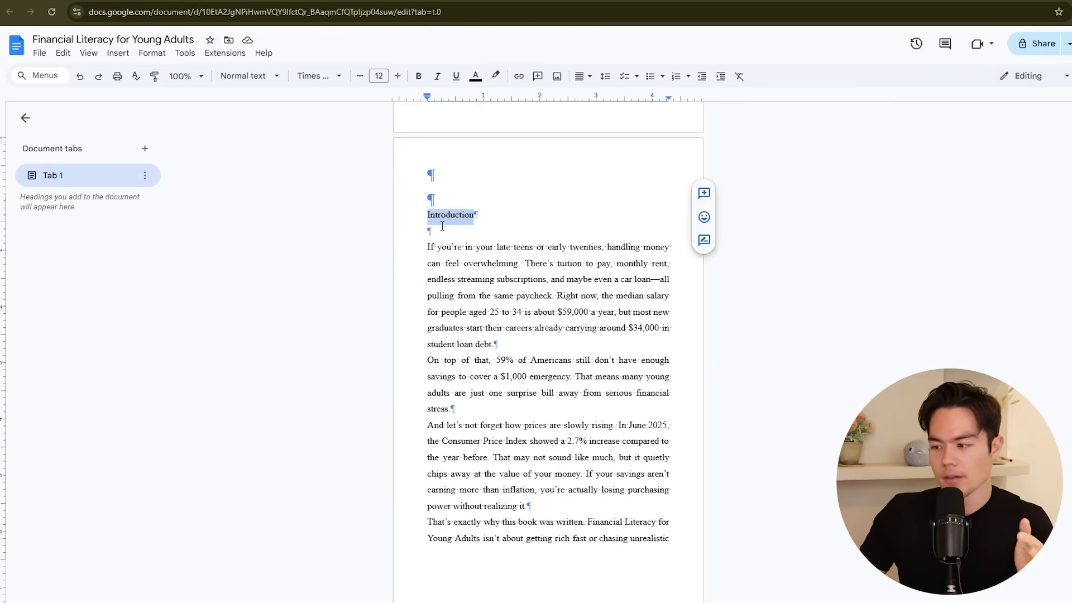
left_click(253, 82)
mouse_move(279, 241)
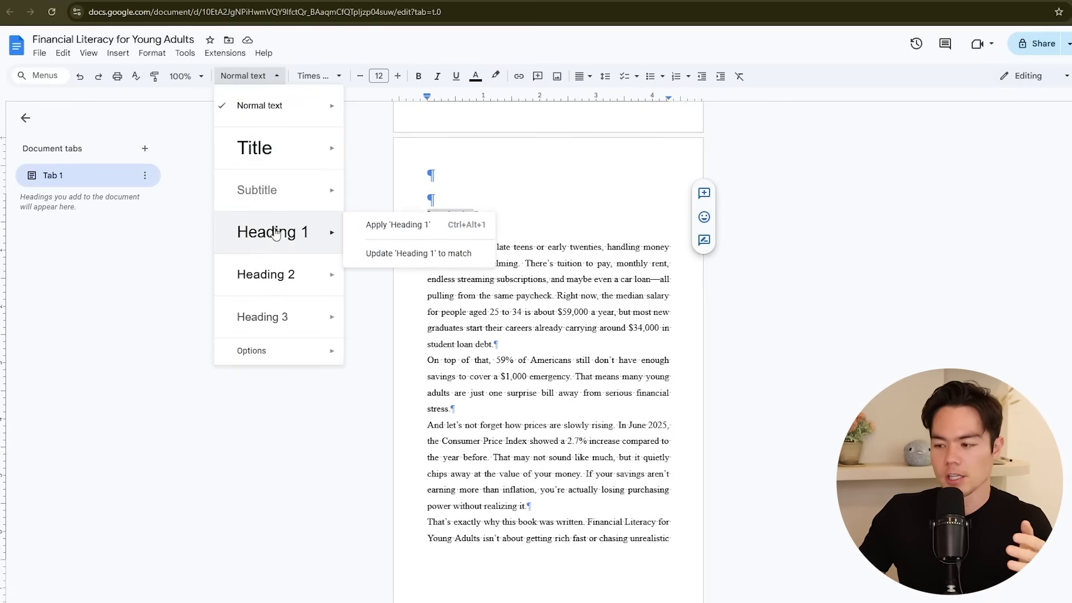
left_click(397, 225)
left_click(581, 76)
left_click(600, 97)
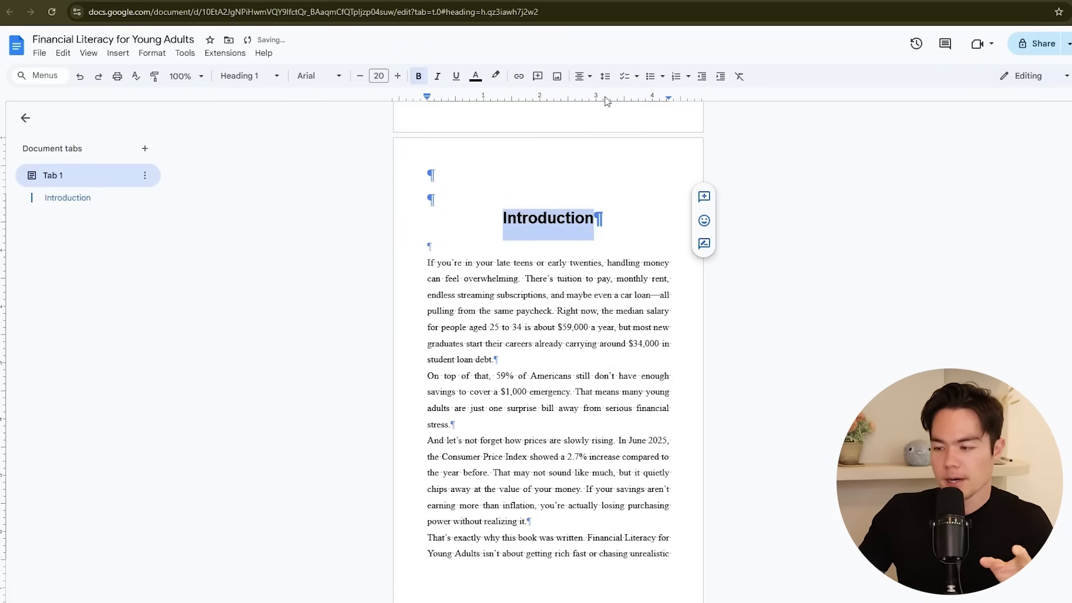
left_click(338, 81)
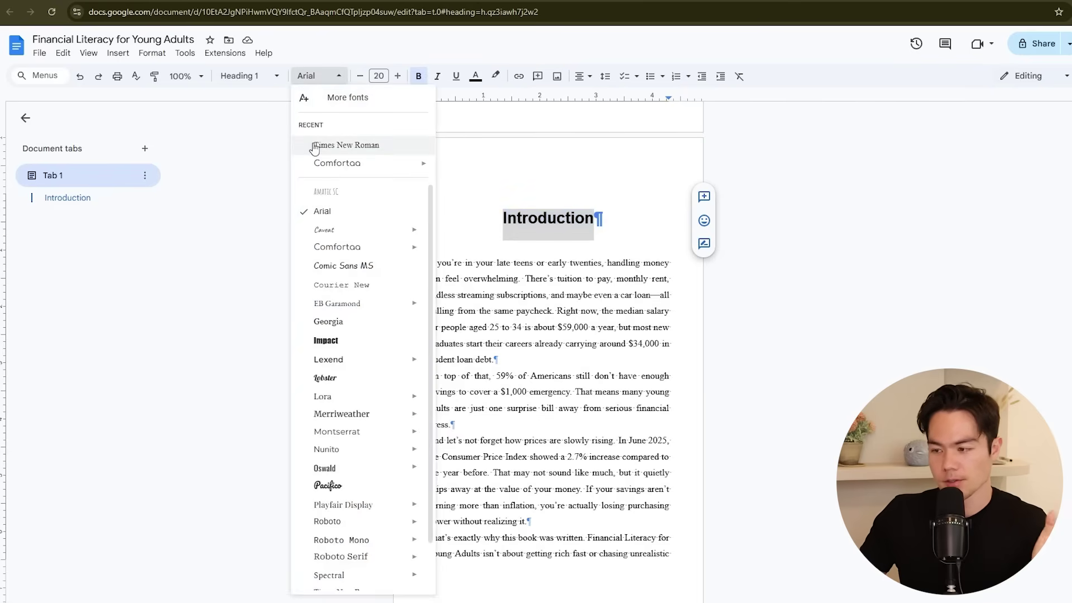
left_click(334, 147)
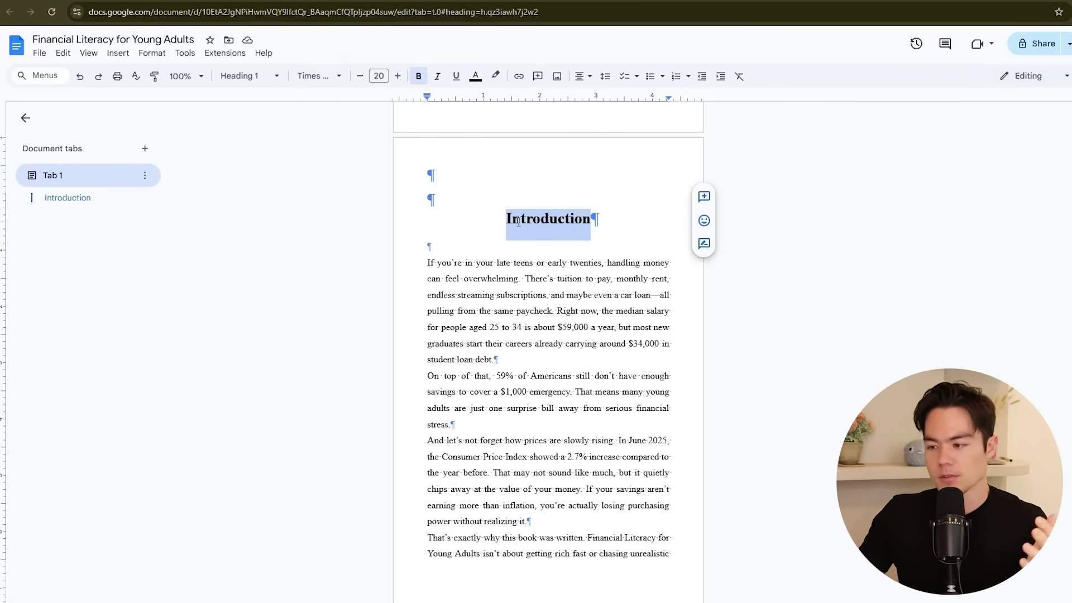
Step: Add an empty line after each of the first two paragraphs of the Introduction
left_click_drag(428, 262, 656, 368)
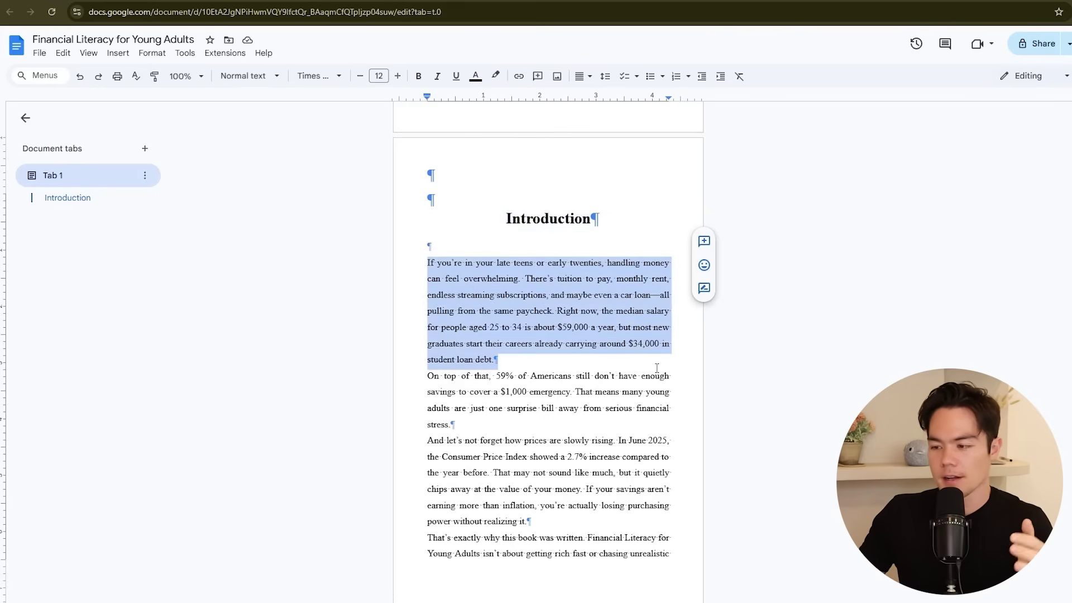
key("Right")
key("Return")
left_click(559, 436)
key("Return")
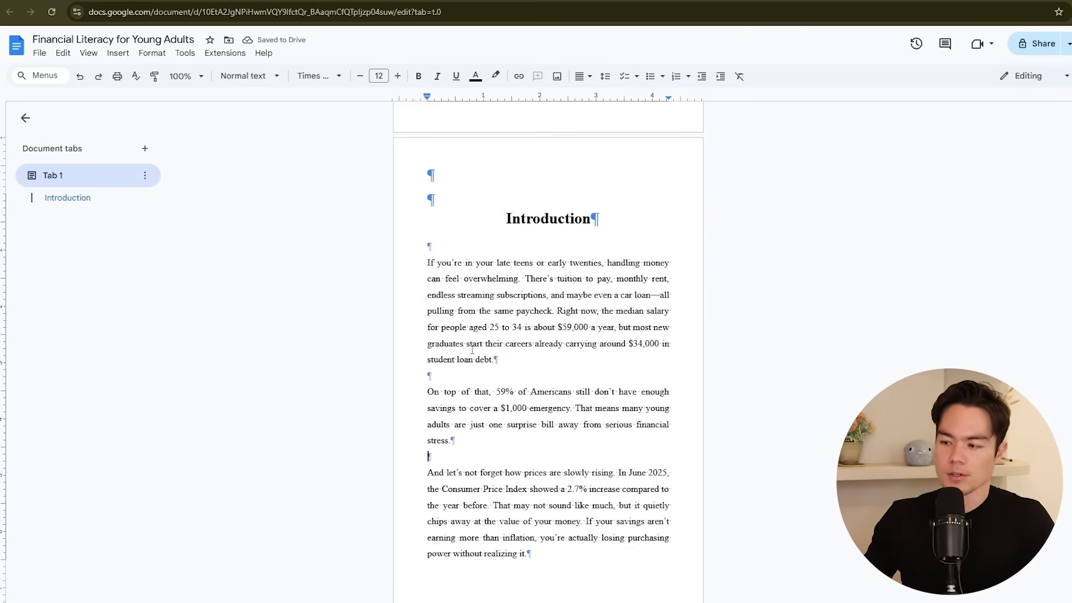
Step: Remove the empty lines between the first three Introduction paragraphs
key("BackSpace")
left_click(452, 378)
key("Delete")
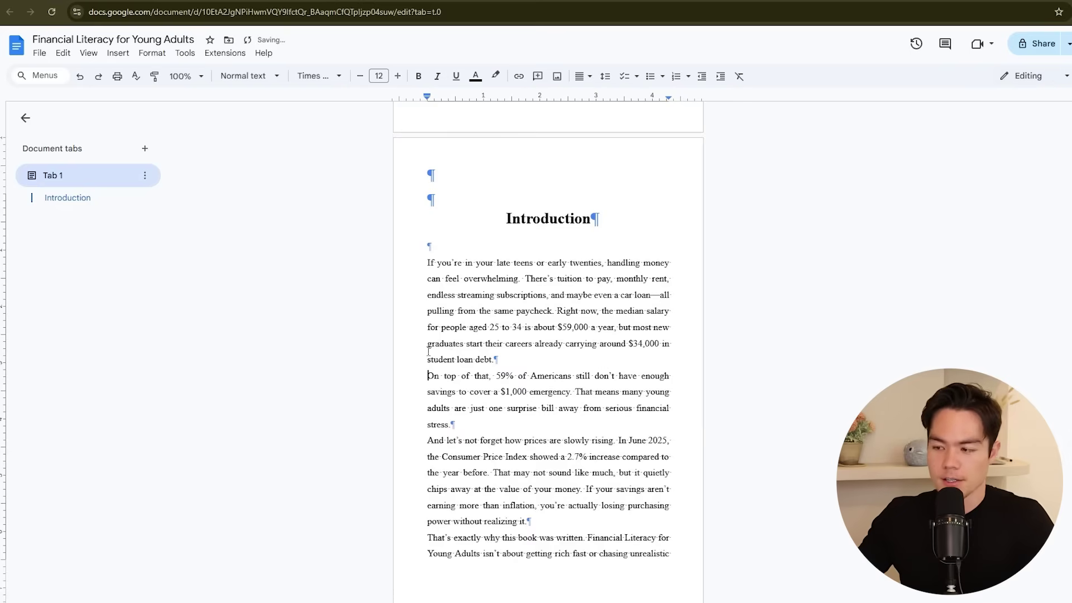
Step: Indent the first line of each of the first four Introduction paragraphs by one tab stop
left_click(427, 262)
key("Tab")
left_click(427, 376)
key("Tab")
left_click(427, 440)
key("Tab")
left_click(427, 538)
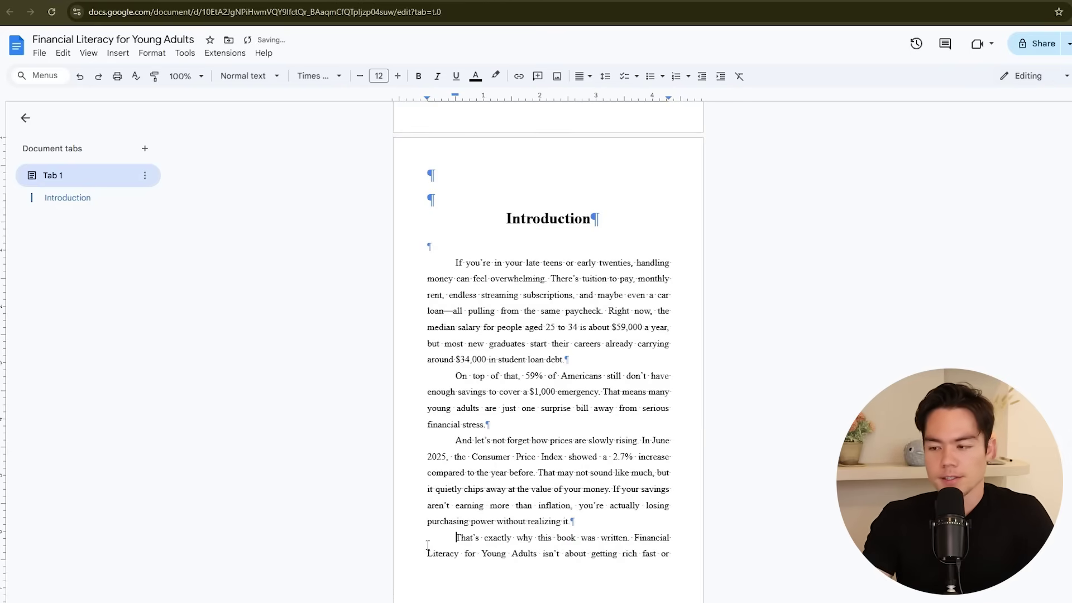
key("Tab")
Step: Undo the first-line indents of the four Introduction paragraphs
left_click_drag(455, 262, 620, 537)
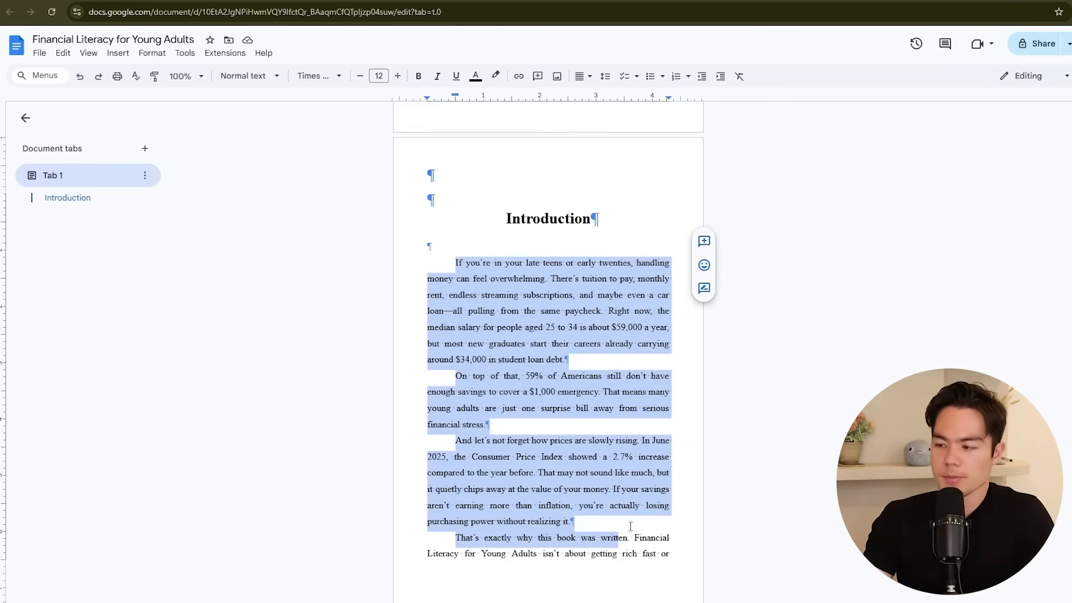
key("ctrl+z")
key("ctrl+z")
key("ctrl+z")
key("ctrl+z")
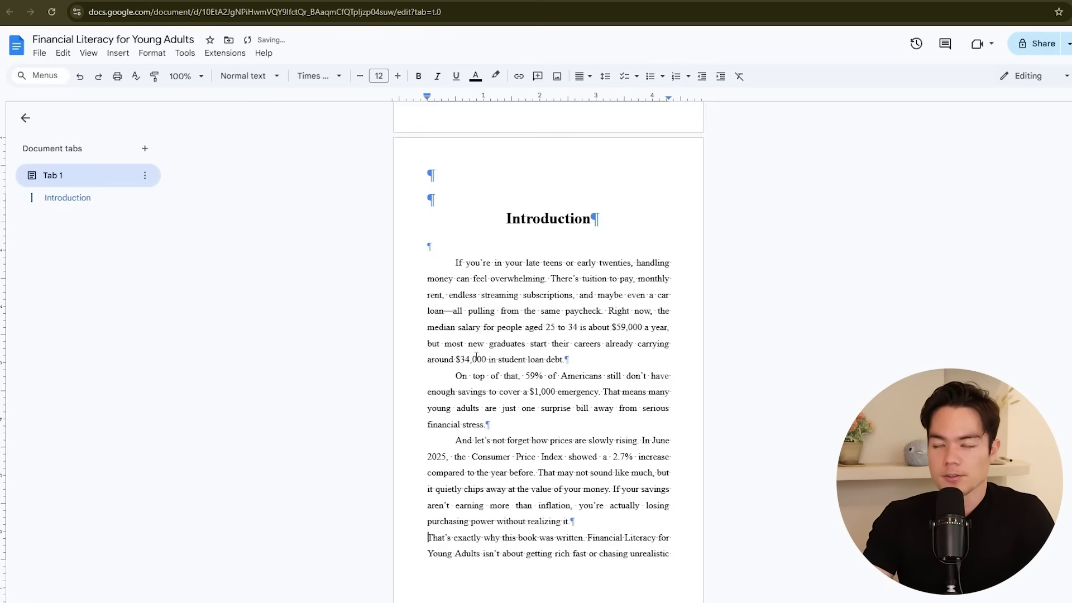
key("ctrl+z")
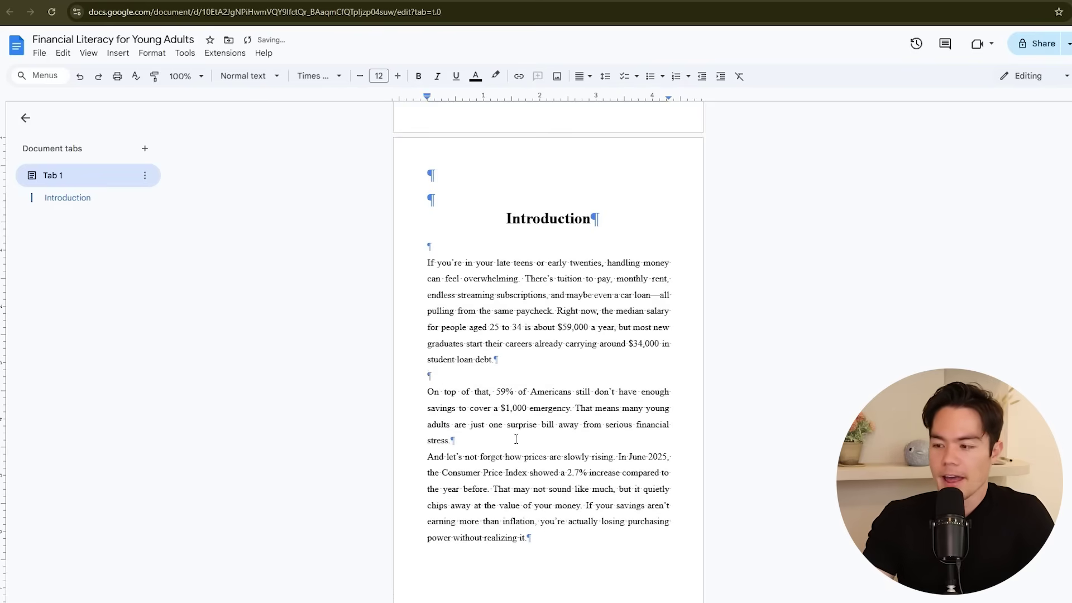
Step: Separate the Introduction's paragraphs with one empty line each, through to the paragraph starting "We'll keep things simple"
key("ctrl+z")
scroll(460, 389, "down", 5)
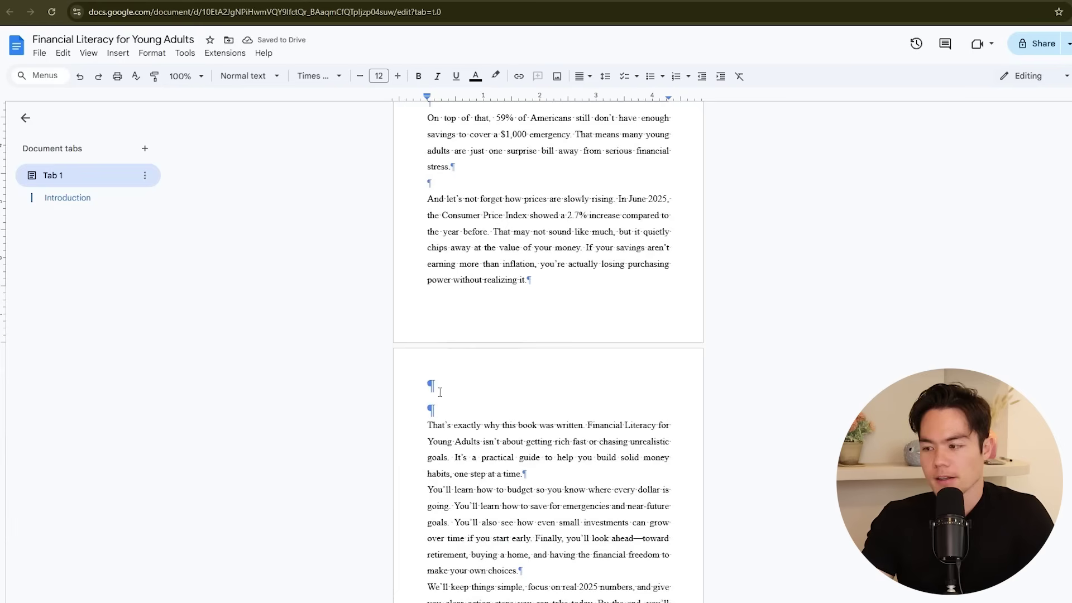
key("ctrl+z")
key("ctrl+z")
key("ctrl+z")
scroll(555, 201, "down", 2)
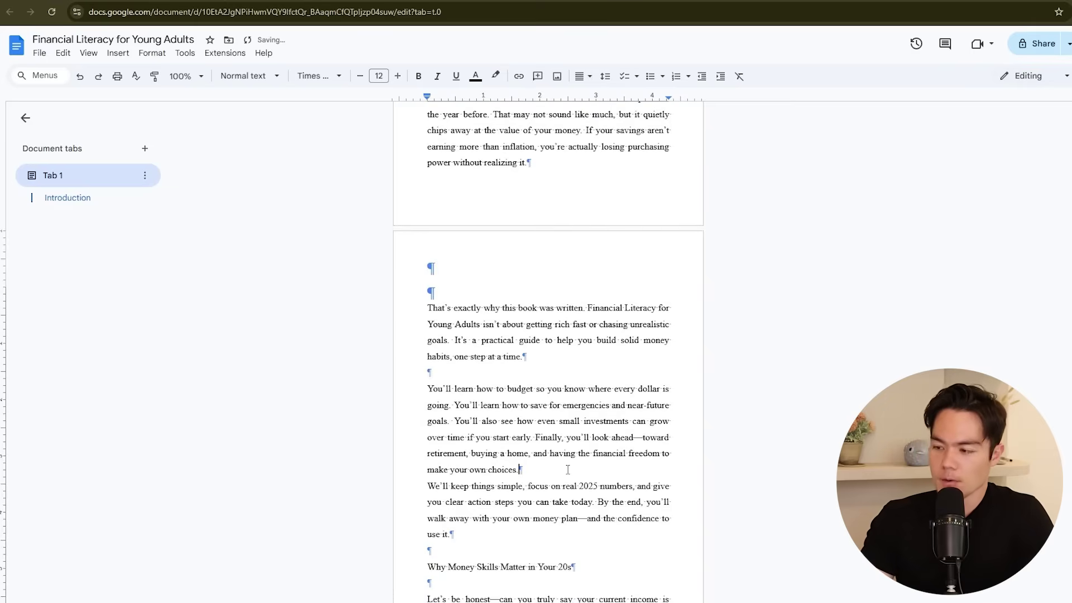
key("ctrl+z")
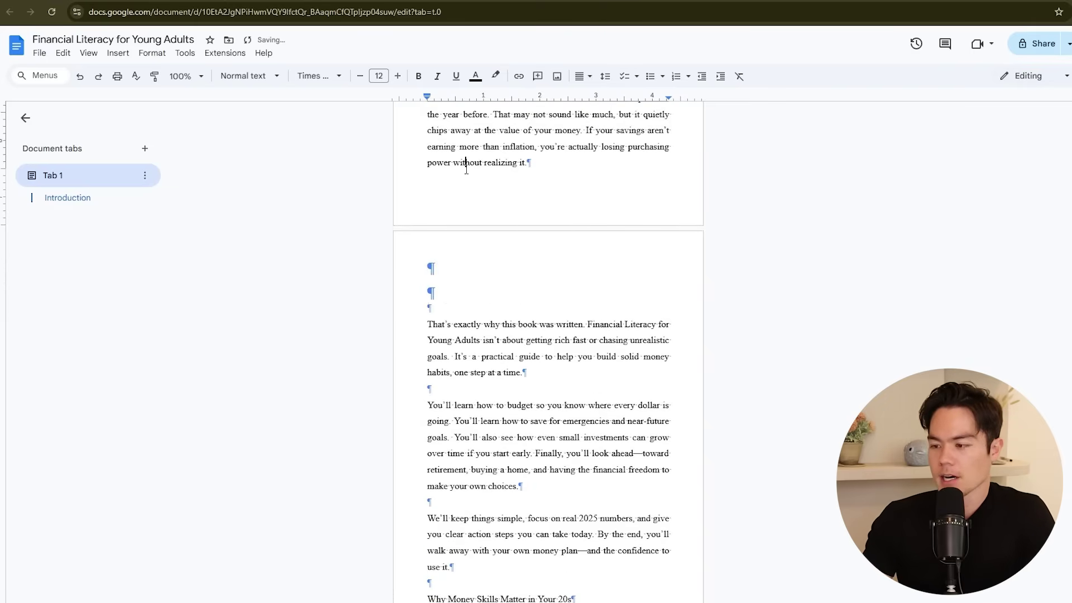
scroll(472, 300, "down", 1)
scroll(473, 301, "down", 3)
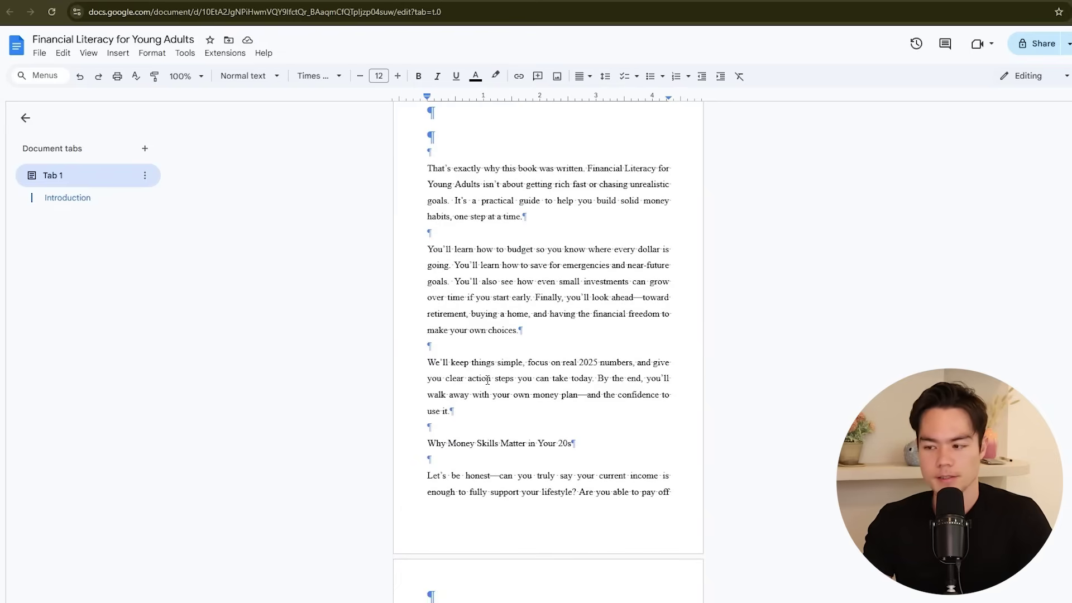
scroll(487, 380, "up", 1)
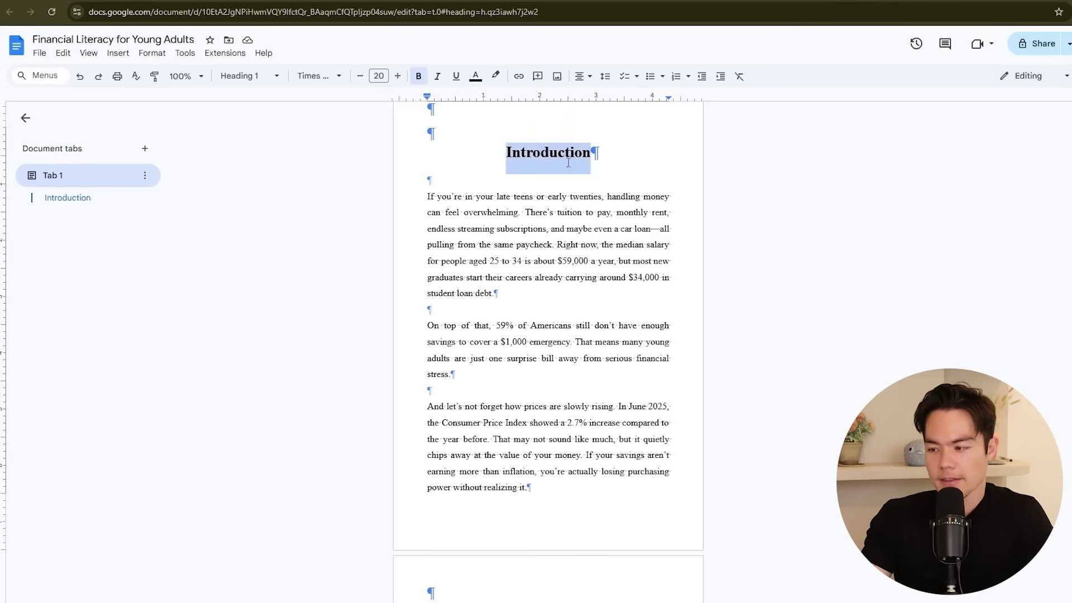
left_click_drag(427, 197, 529, 487)
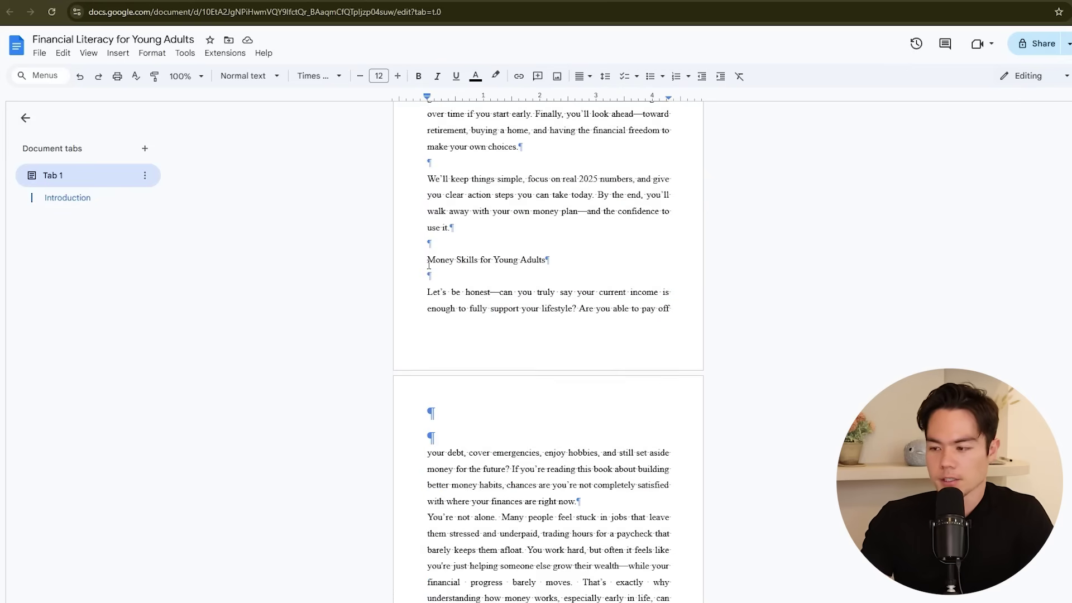
Step: Insert a page break before the line "Money Skills for Young Adults"
left_click_drag(427, 259, 541, 258)
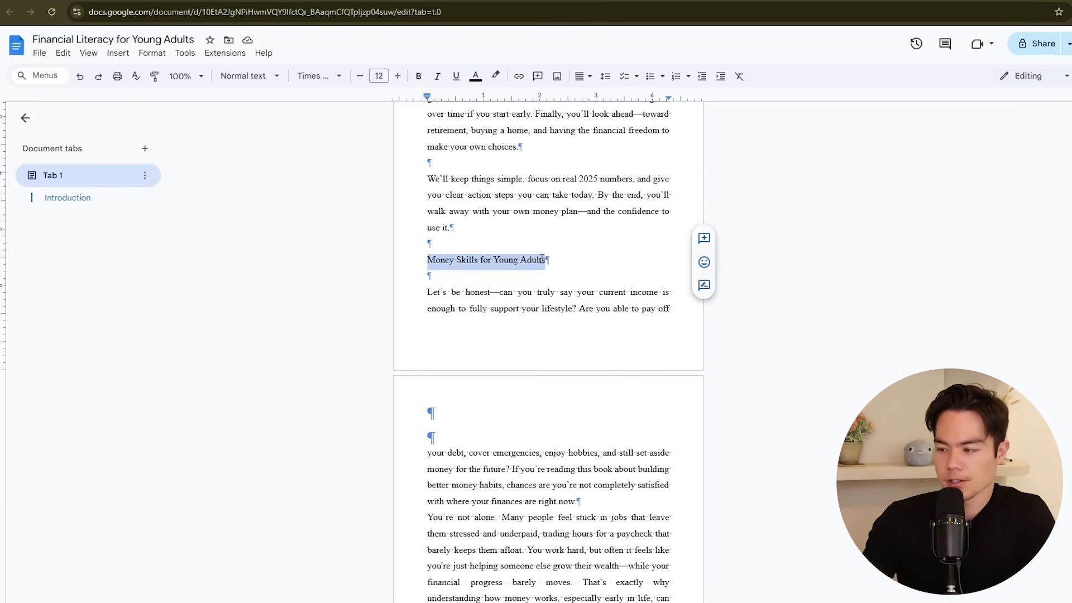
left_click(416, 258)
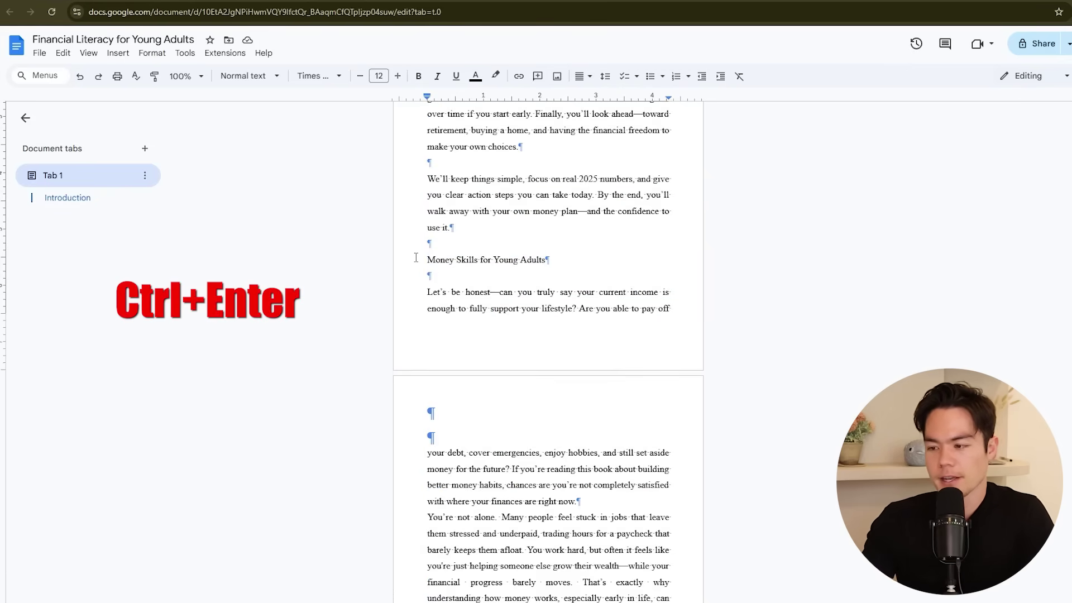
key("ctrl+Return")
Step: Format the line "Money Skills for Young Adults" as a bold, centered Heading 1 in Times New Roman
scroll(474, 296, "down", 5)
left_click_drag(427, 178, 546, 179)
left_click(250, 77)
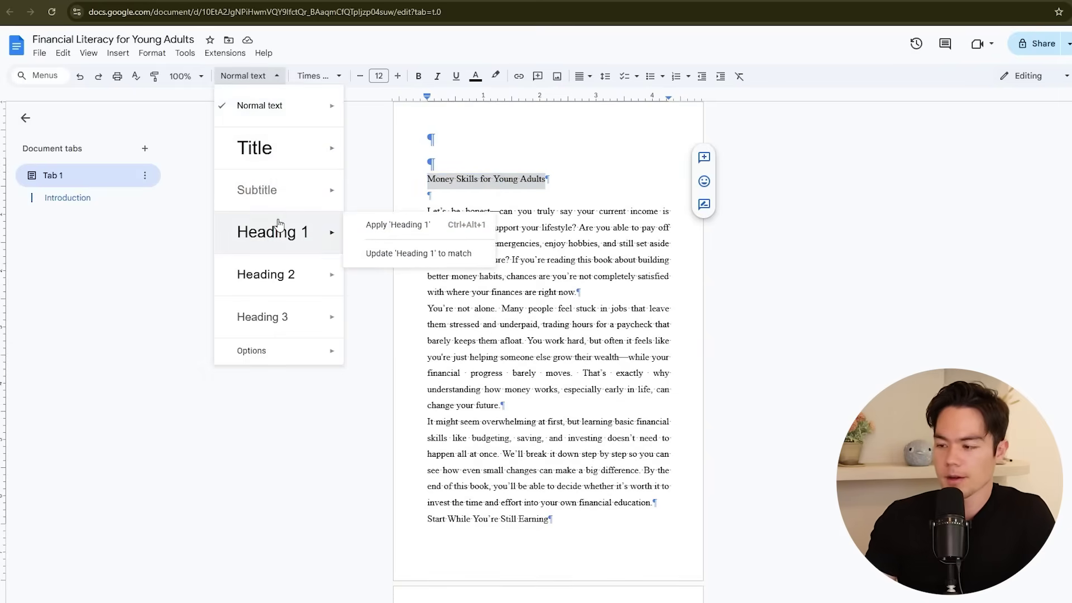
left_click(270, 230)
left_click(425, 77)
left_click(583, 76)
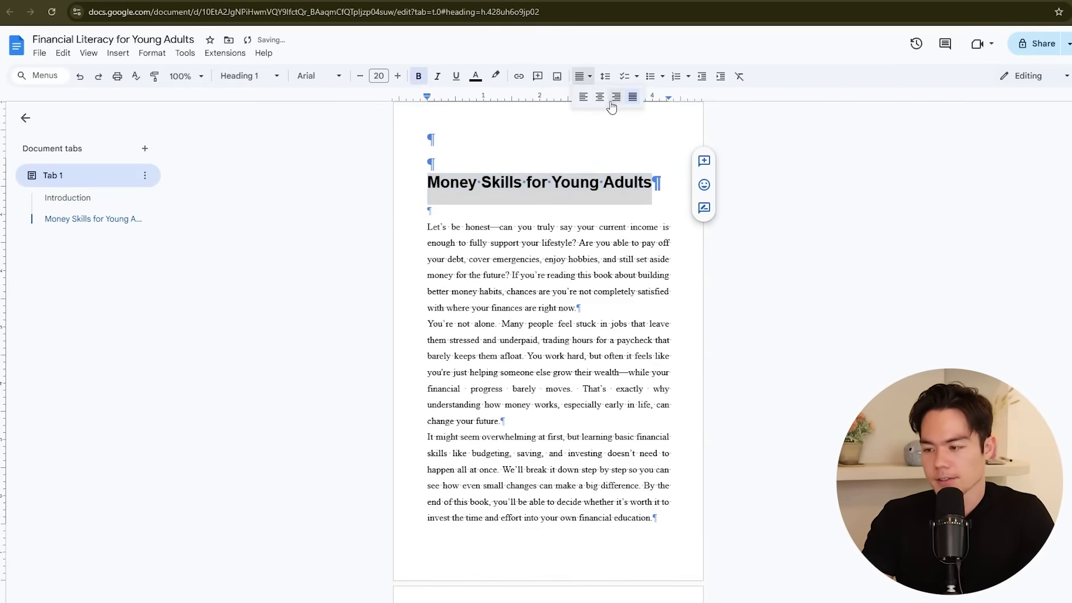
left_click(608, 104)
left_click(334, 78)
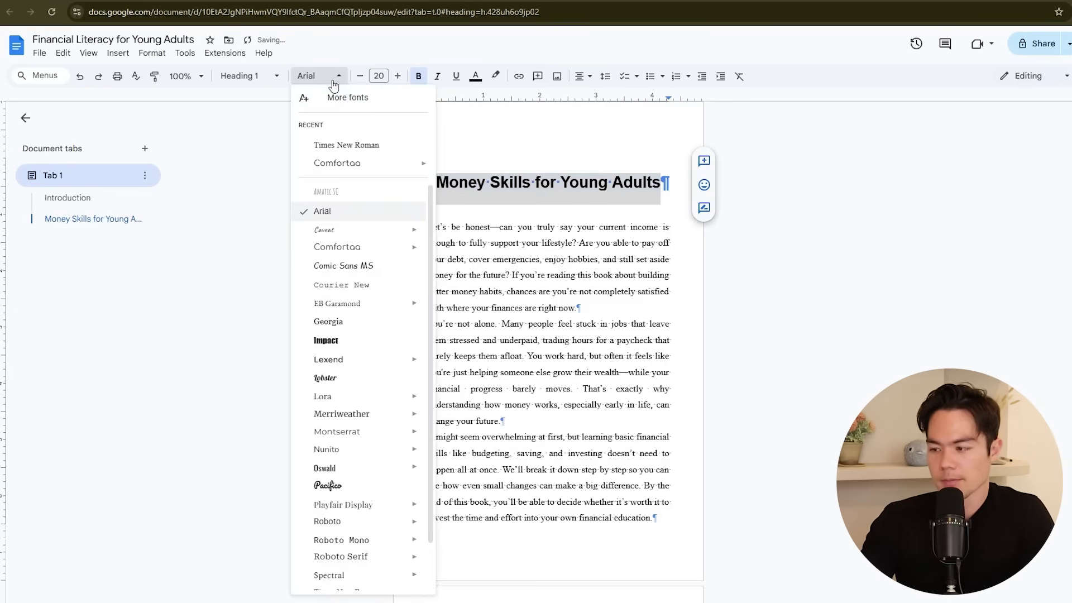
left_click(346, 145)
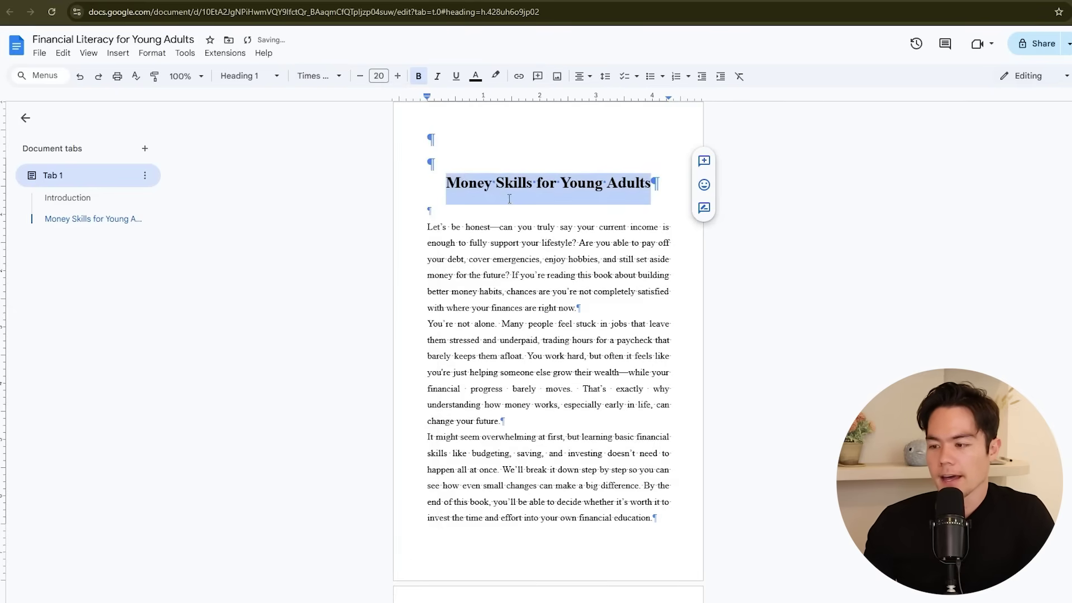
Step: Add an empty line after each of the first two paragraphs under "Money Skills for Young Adults"
left_click(579, 307)
key("Return")
left_click(502, 437)
key("Return")
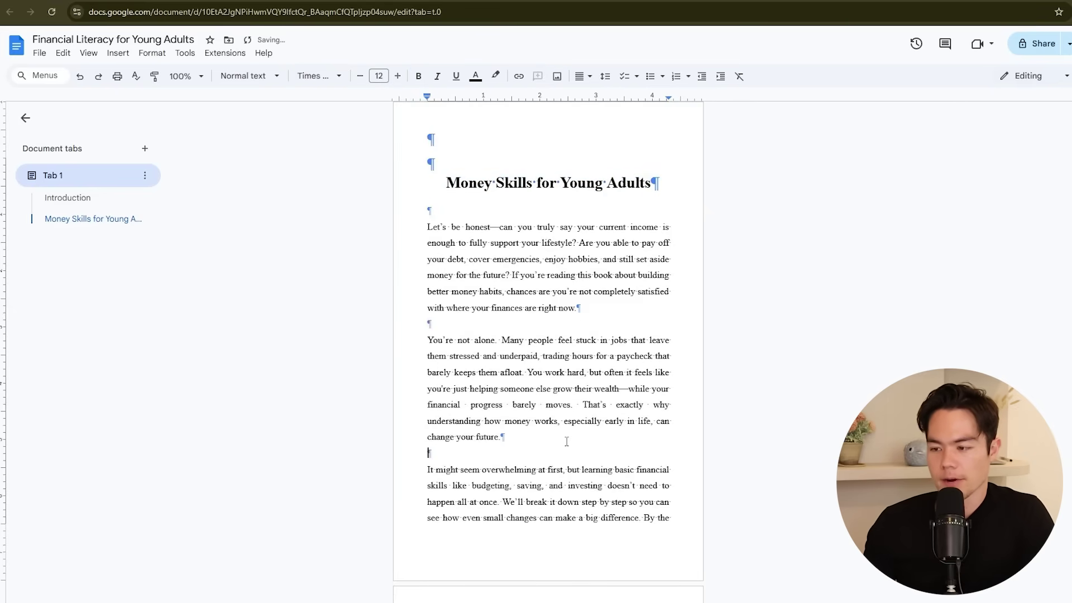
Step: Add an empty line above the subheading "Start While You're Still Earning"
scroll(569, 435, "down", 5)
scroll(572, 422, "down", 2)
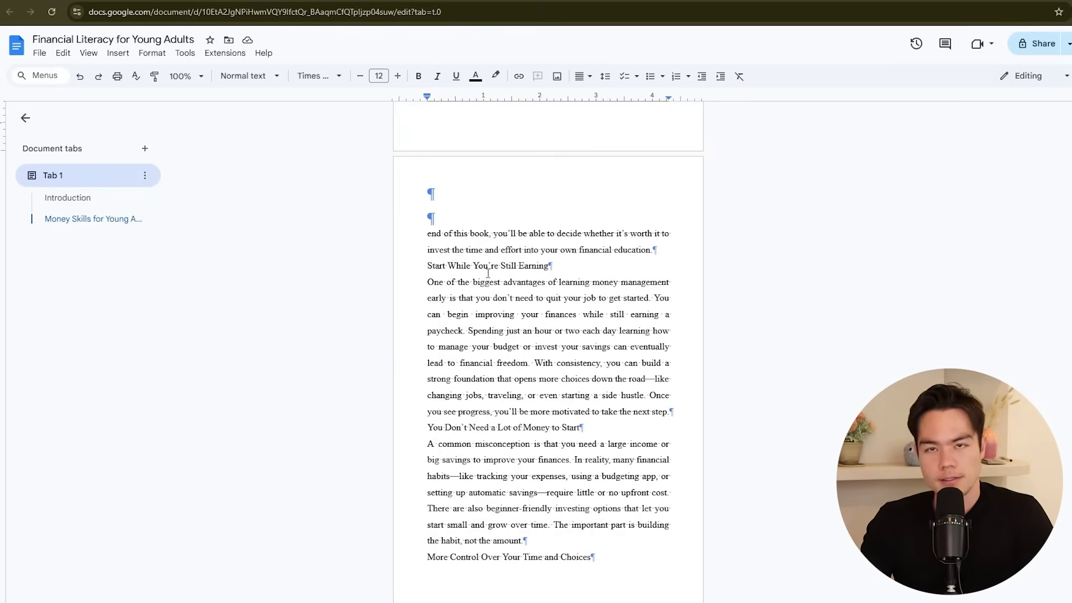
triple_click(446, 266)
left_click(652, 270)
left_click(668, 247)
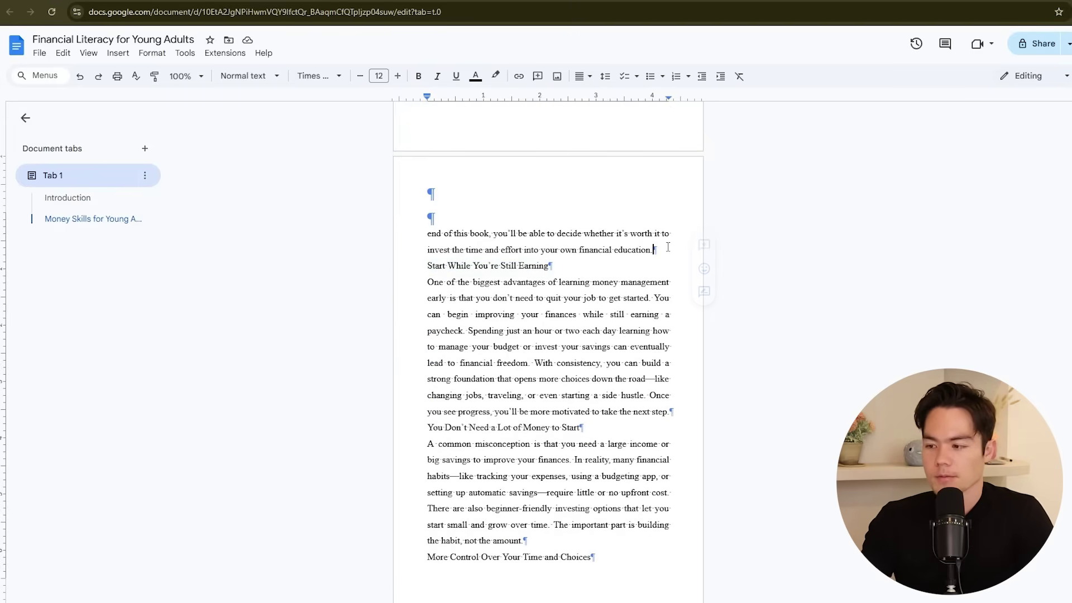
key("Return")
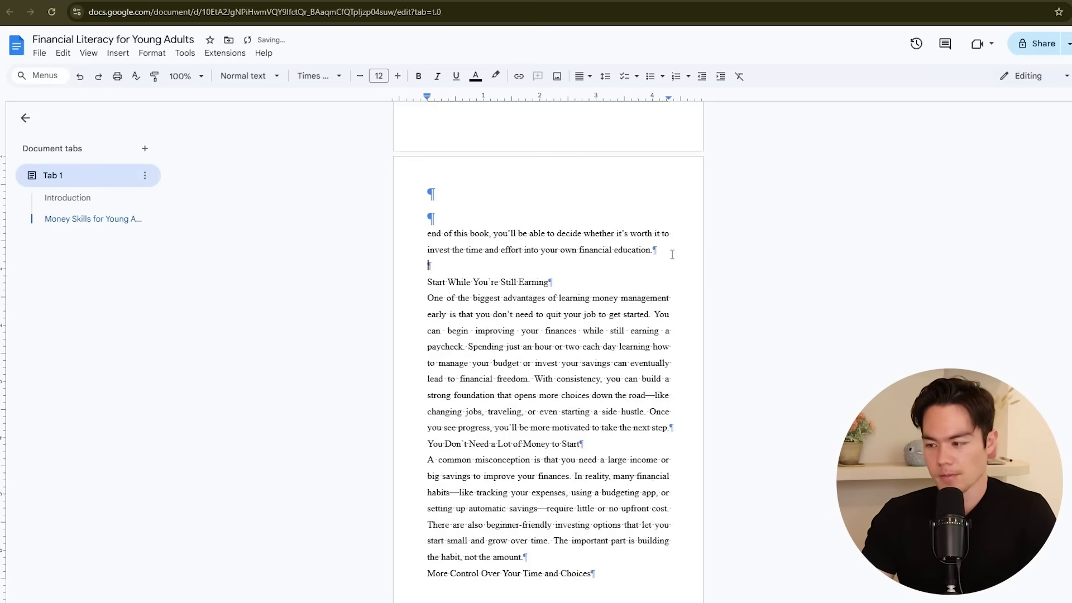
Step: Format "Start While You're Still Earning" as a bold Heading 2 in Times New Roman
left_click_drag(427, 281, 549, 283)
left_click(244, 75)
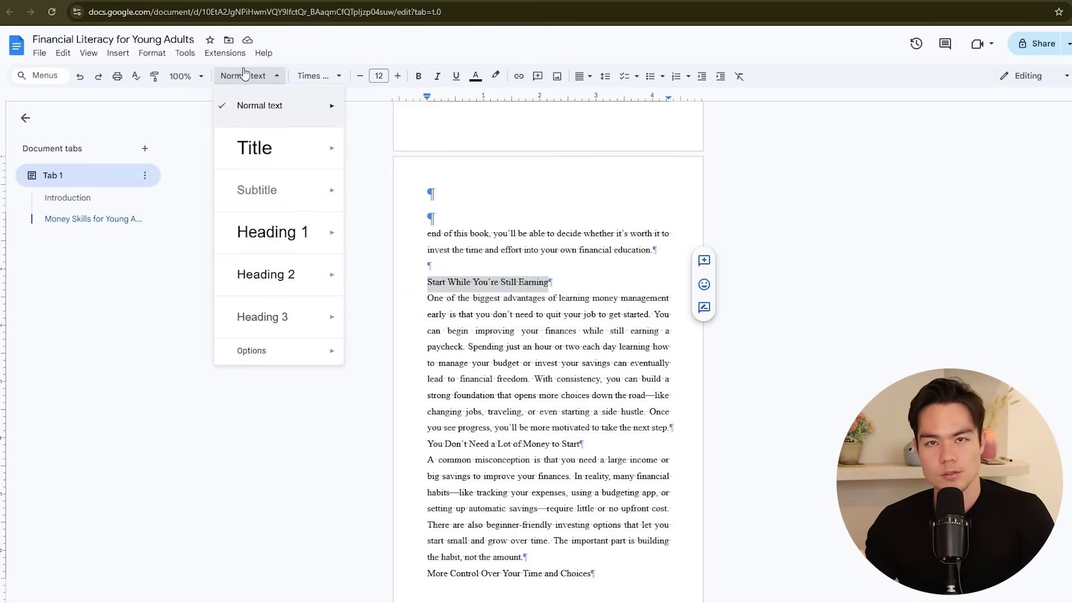
left_click(266, 274)
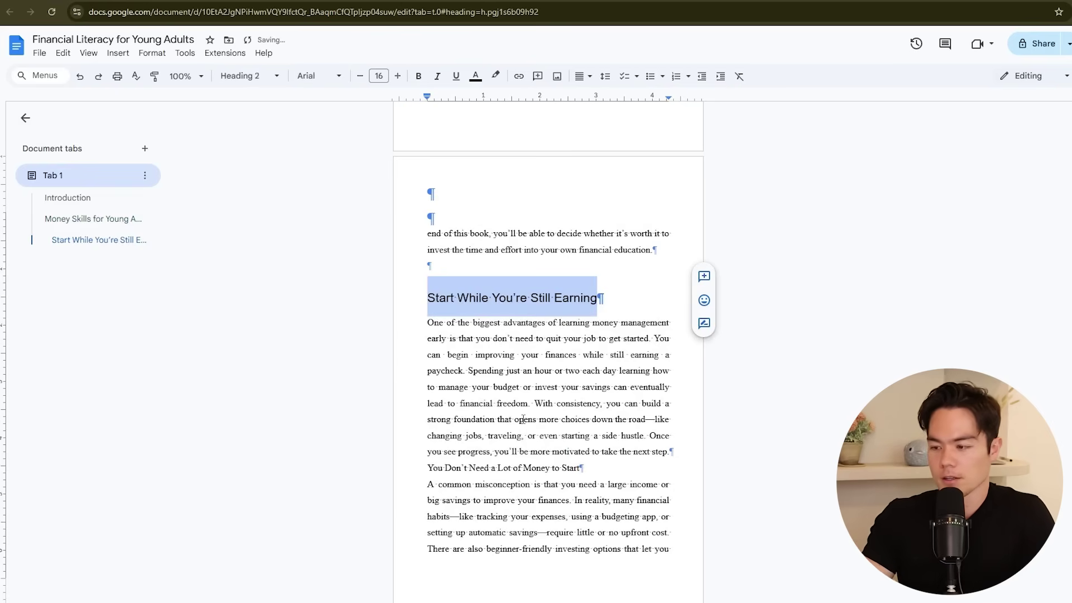
left_click(419, 76)
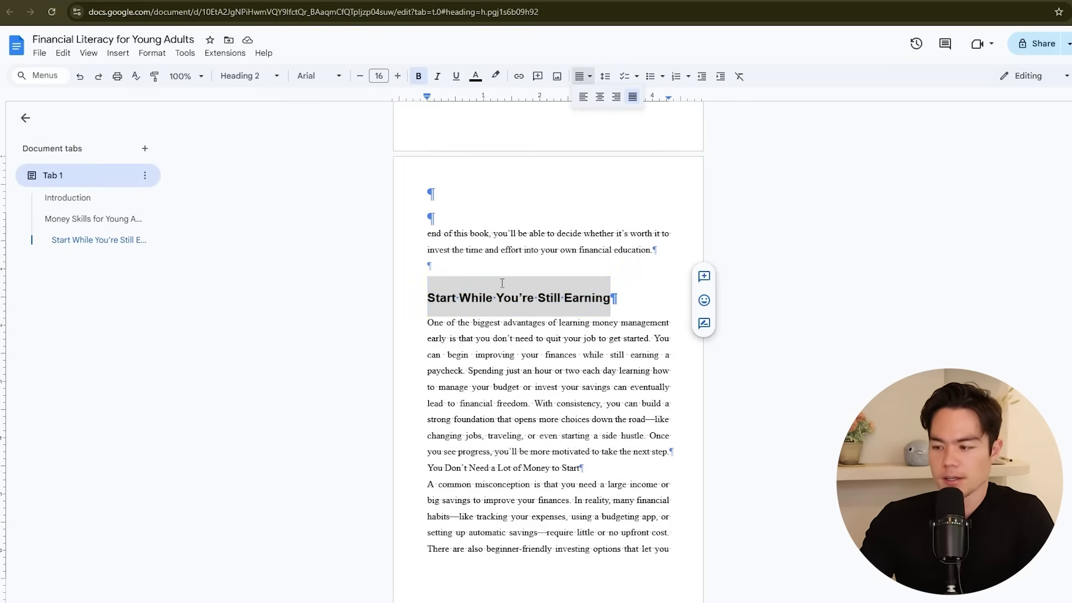
left_click(337, 76)
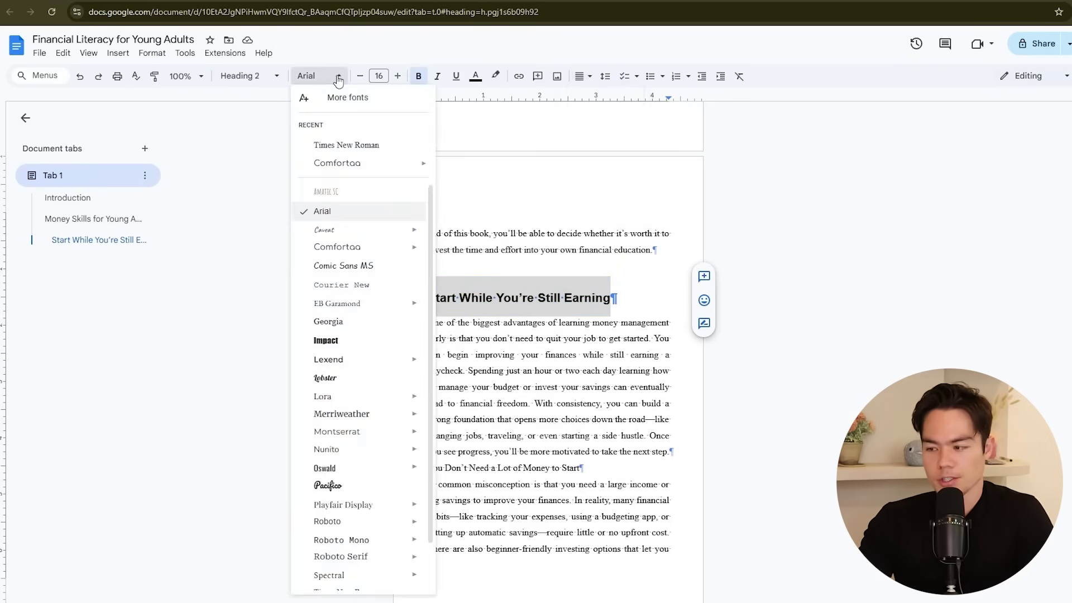
left_click(358, 145)
Step: Add an empty line above and below the paragraph under "Start While You're Still Earning"
left_click(591, 403)
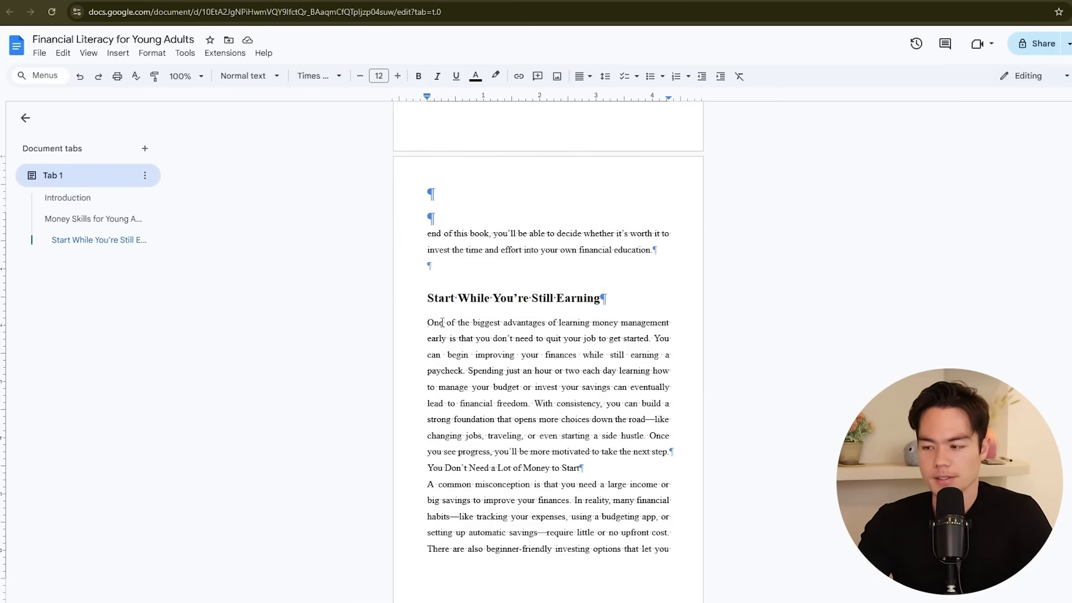
key("Return")
left_click(675, 469)
key("Return")
Step: Format "You Don't Need a Lot of Money to Start" as a bold Heading 2 in Times New Roman
scroll(677, 485, "down", 3)
left_click_drag(427, 344, 579, 344)
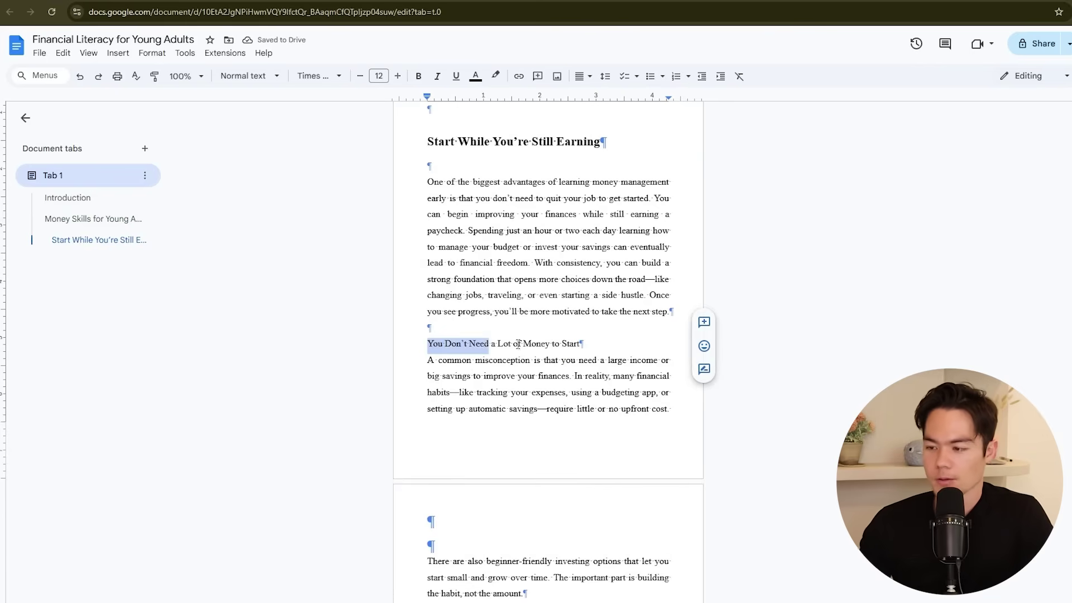
left_click(249, 76)
mouse_move(292, 274)
left_click(396, 267)
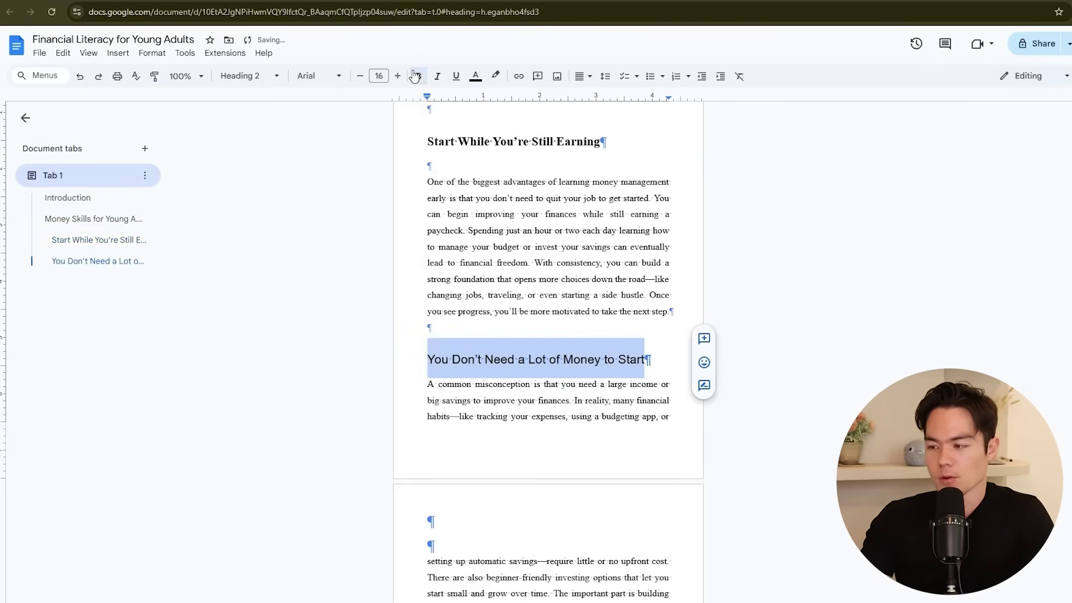
left_click(336, 78)
left_click(347, 144)
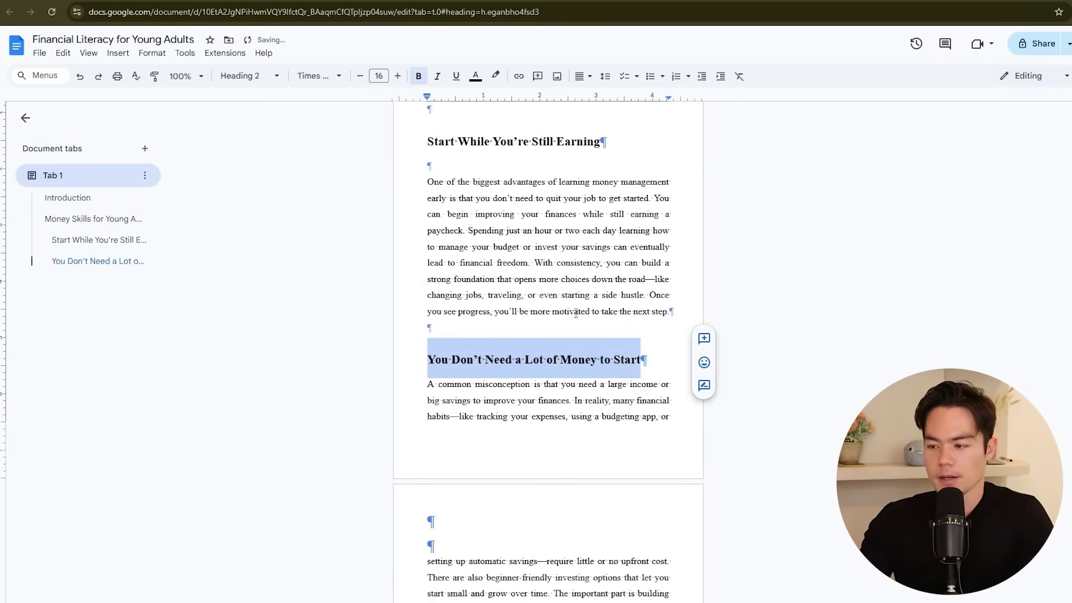
Step: Add an empty line below "You Don't Need a Lot of Money to Start" and another above "More Control Over Your Time and Choices"
left_click(426, 383)
key("Return")
scroll(424, 383, "down", 5)
Step: Format "More Control Over Your Time and Choices" as a bold Heading 2 and add an empty line below it
left_click_drag(428, 346, 592, 346)
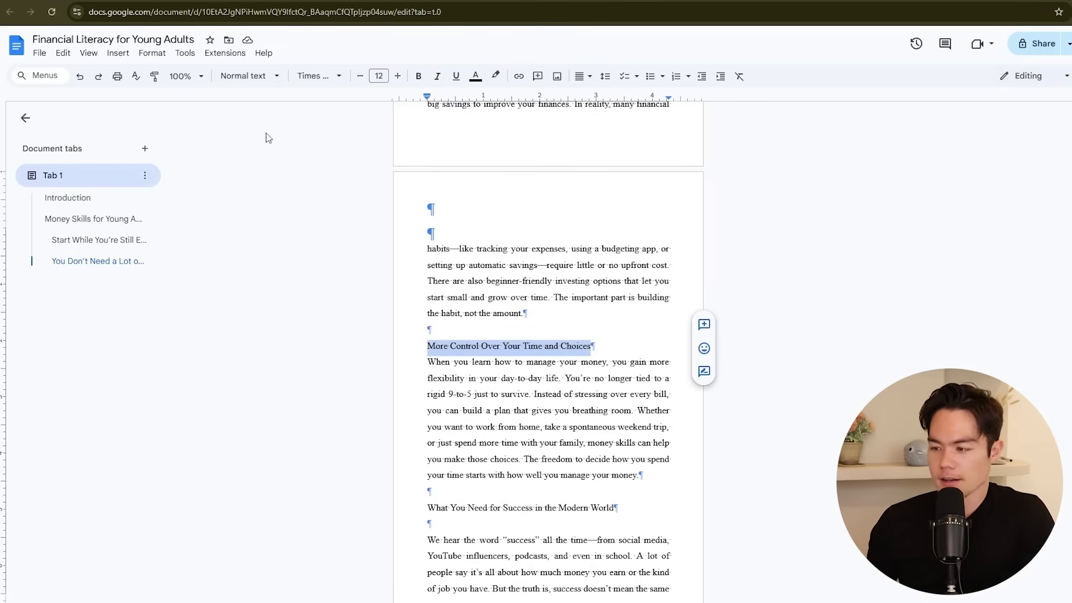
left_click(250, 76)
mouse_move(272, 249)
mouse_move(274, 272)
left_click(396, 267)
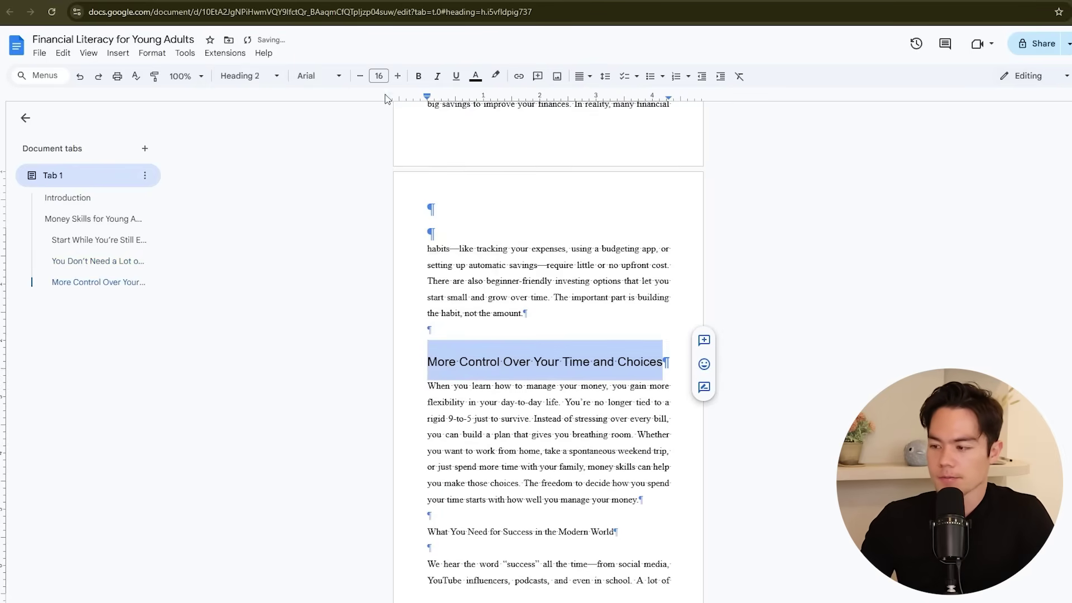
left_click(417, 76)
left_click(411, 410)
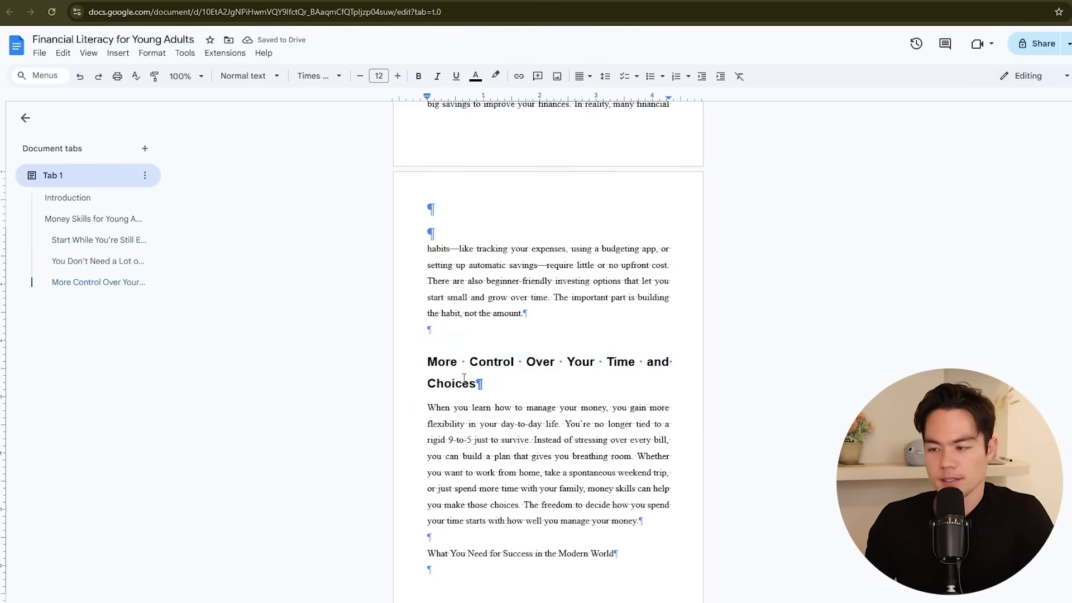
key("Return")
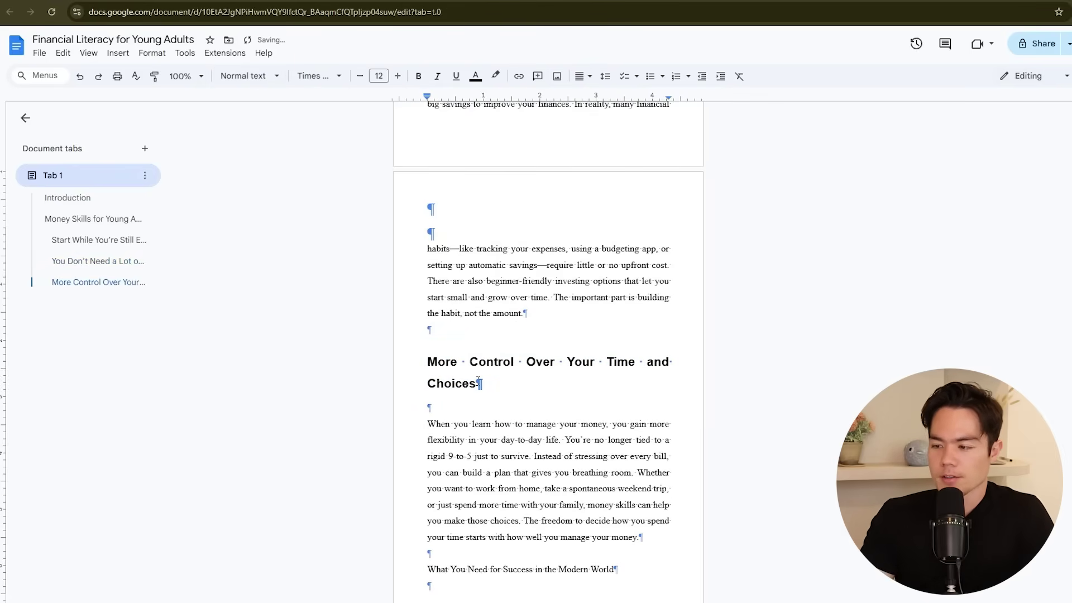
Step: Insert a page break before "What You Need for Success in the Modern World" so it starts on a new page
scroll(479, 380, "down", 4)
left_click_drag(427, 335, 616, 335)
left_click(425, 335)
key("ctrl+Return")
Step: Format "What You Need for Success in the Modern World" as a bold, centered Heading 1 in Times New Roman
scroll(547, 335, "down", 3)
left_click_drag(427, 302, 614, 302)
left_click(265, 79)
left_click(303, 231)
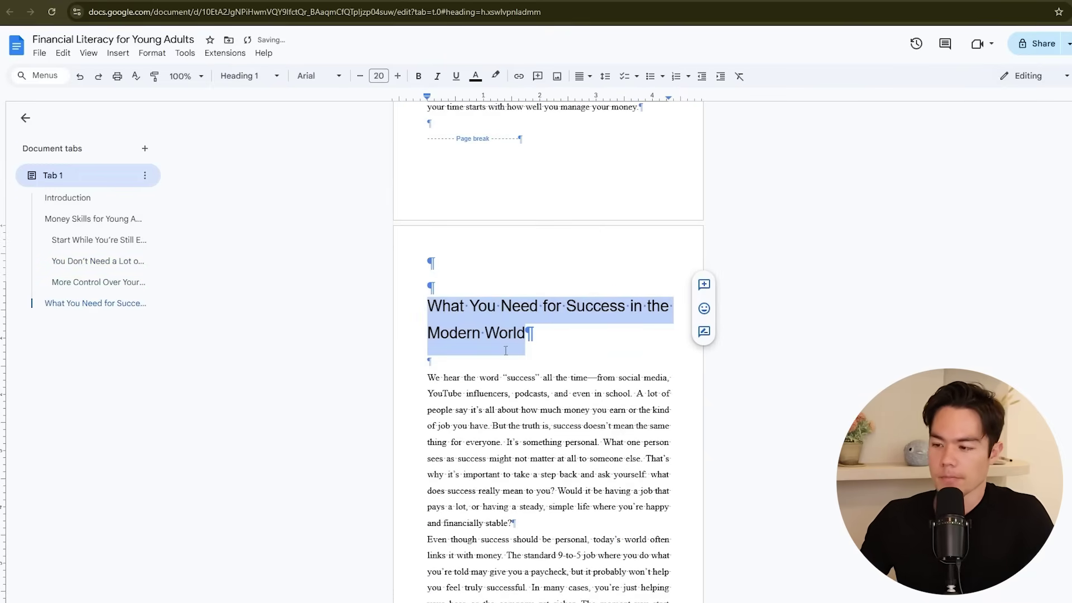
key("ctrl+b")
scroll(505, 350, "down", 2)
key("ctrl+shift+e")
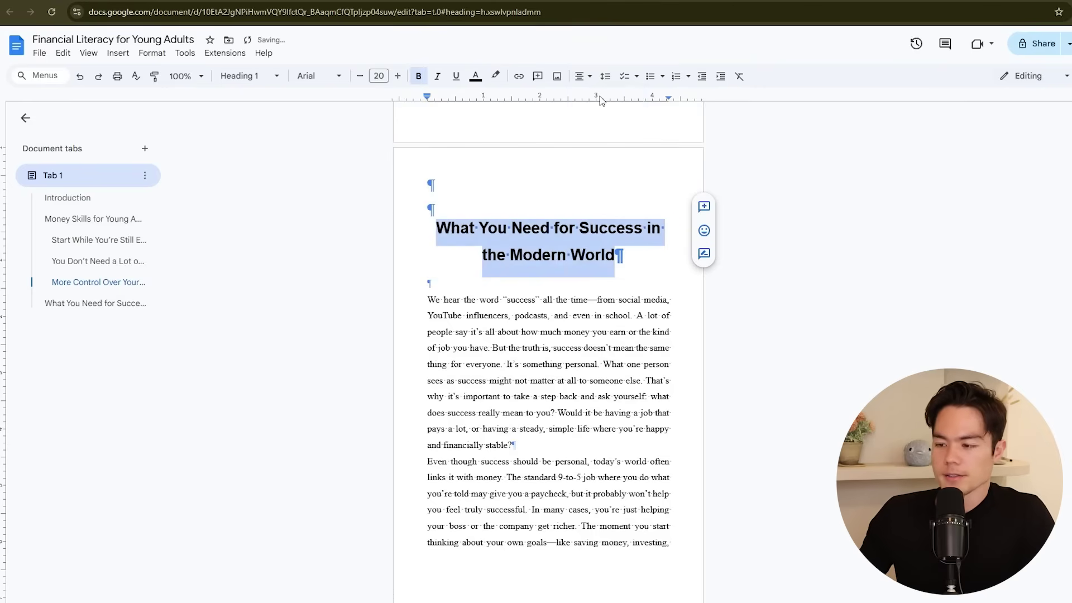
left_click(337, 74)
left_click(353, 146)
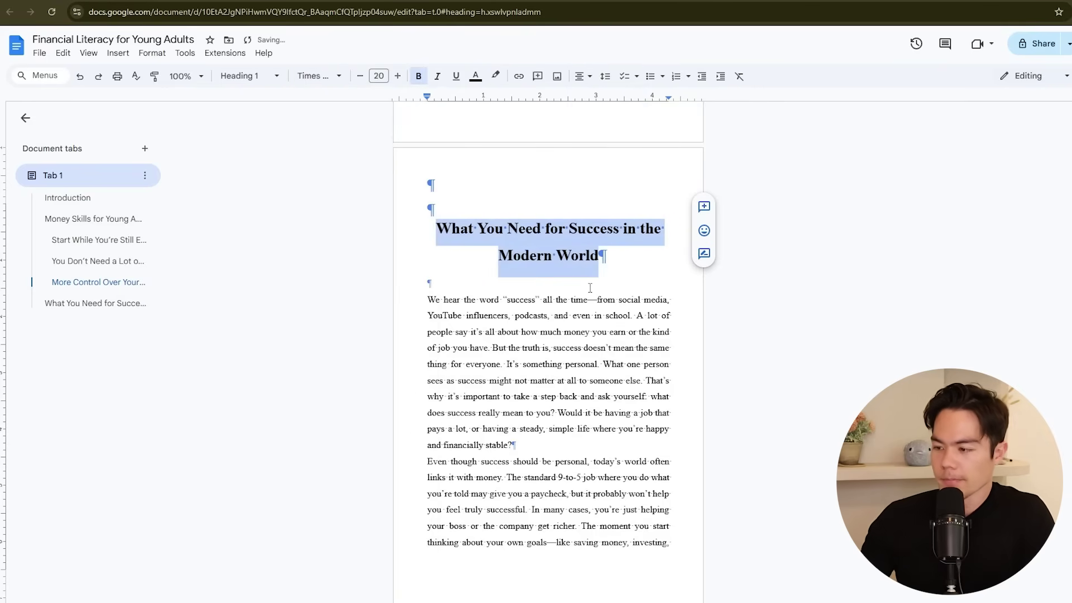
Step: Add an empty line after the first paragraph under "What You Need for Success in the Modern World"
left_click(590, 287)
left_click(584, 446)
key("Return")
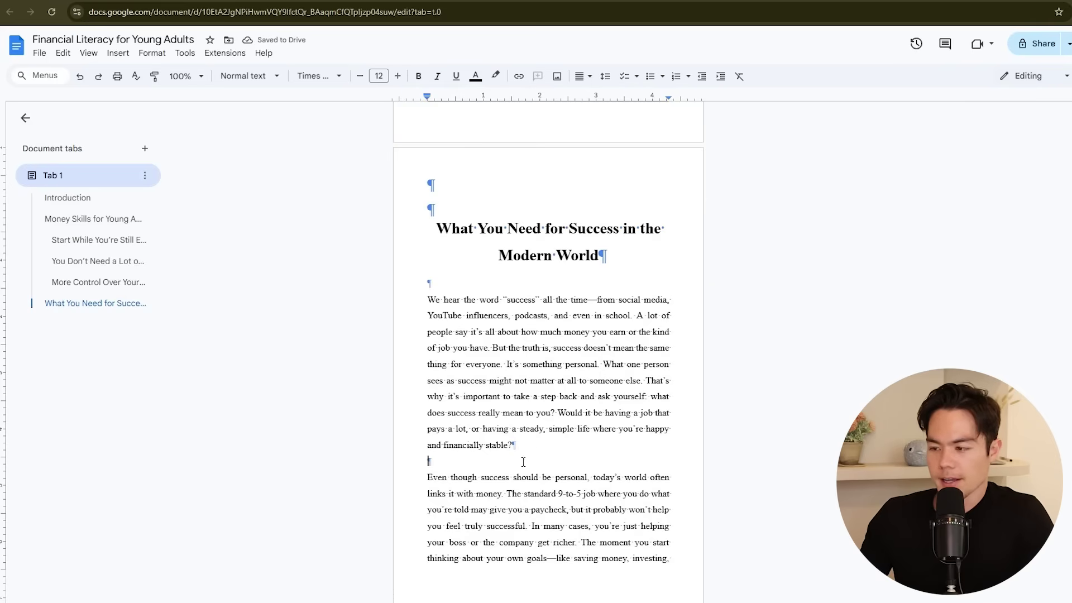
Step: Format "Chapter 1. Why Money Skills Matter in Your 20s" as a bold, centered Heading 1 in Times New Roman
scroll(538, 443, "down", 2)
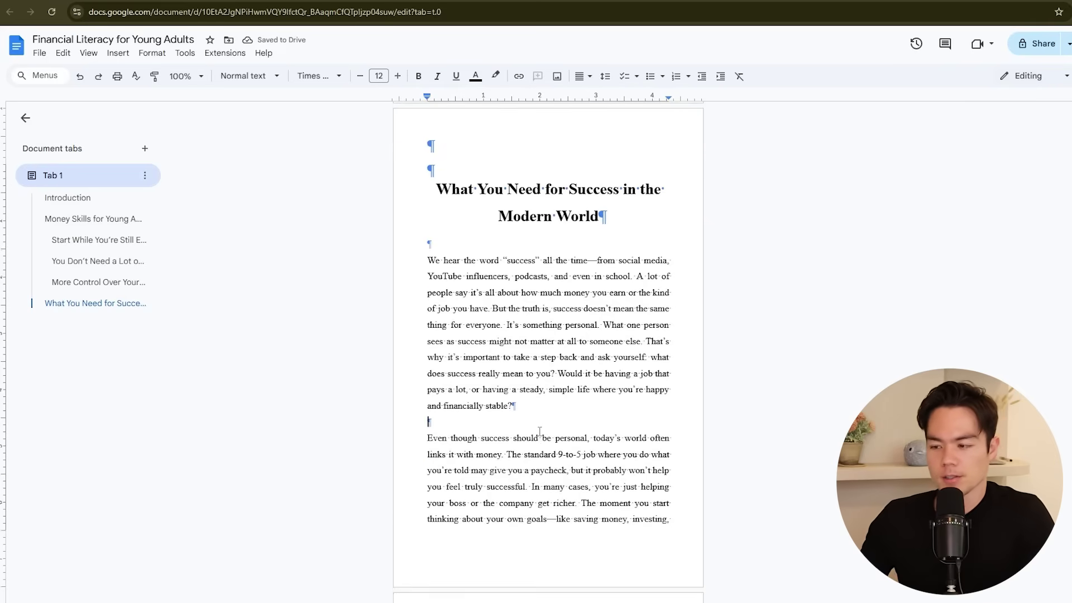
scroll(508, 352, "down", 20)
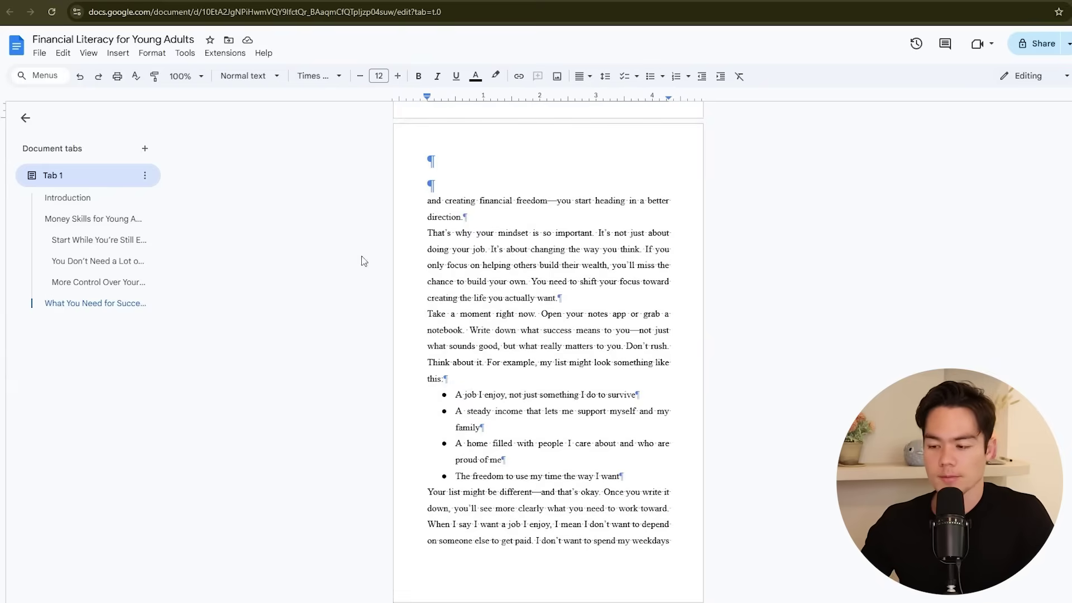
left_click_drag(428, 182, 613, 183)
left_click(262, 78)
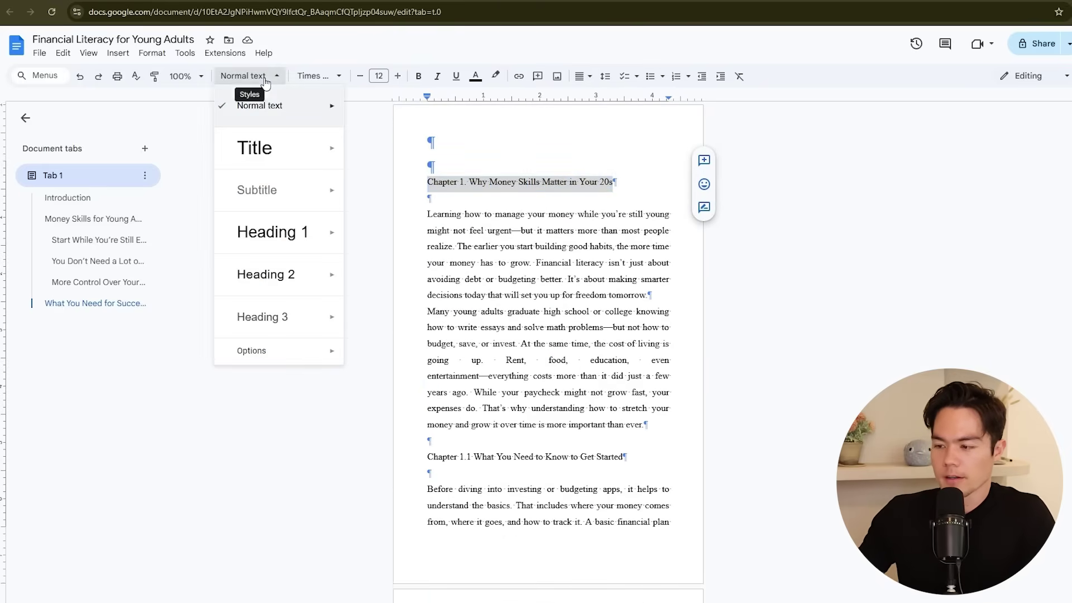
left_click(279, 232)
key("ctrl+shift+e")
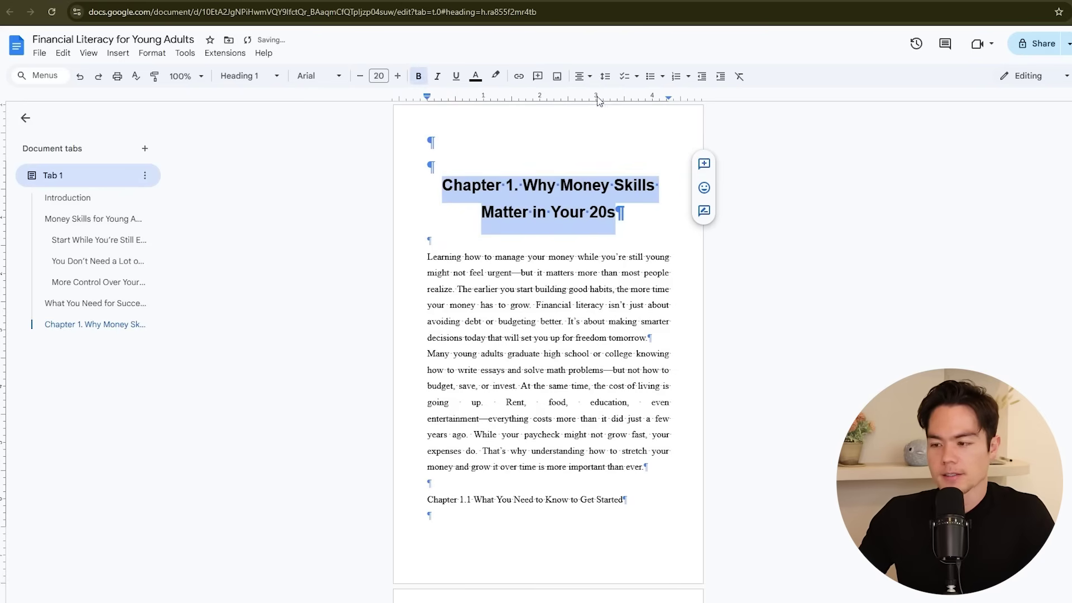
left_click(321, 76)
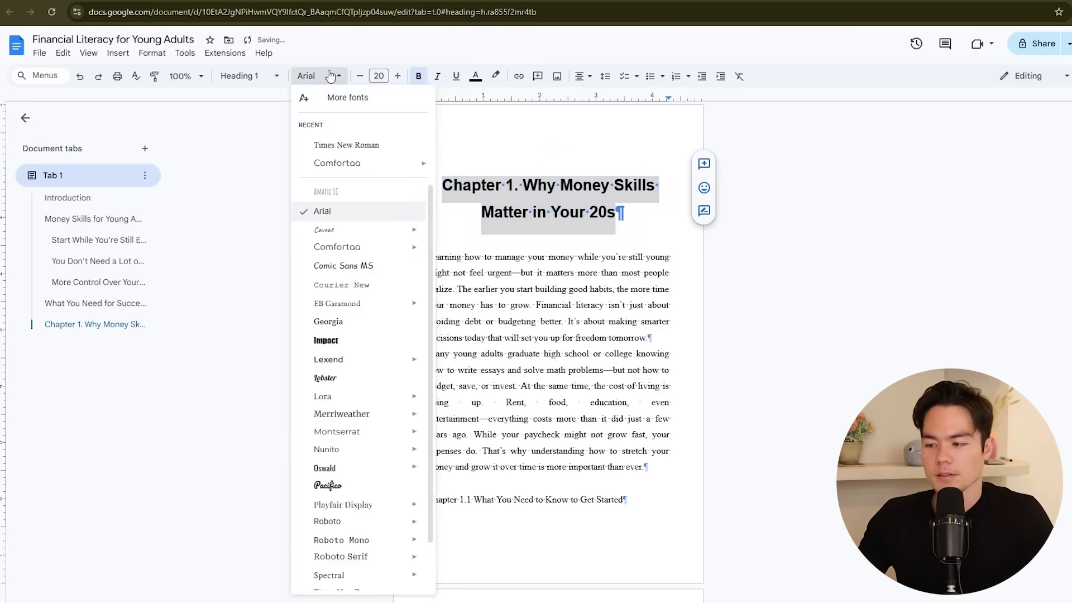
left_click(342, 144)
Step: Insert a line break after "Chapter 1." so the chapter title sits on its own line within the same heading
left_click_drag(523, 186, 415, 179)
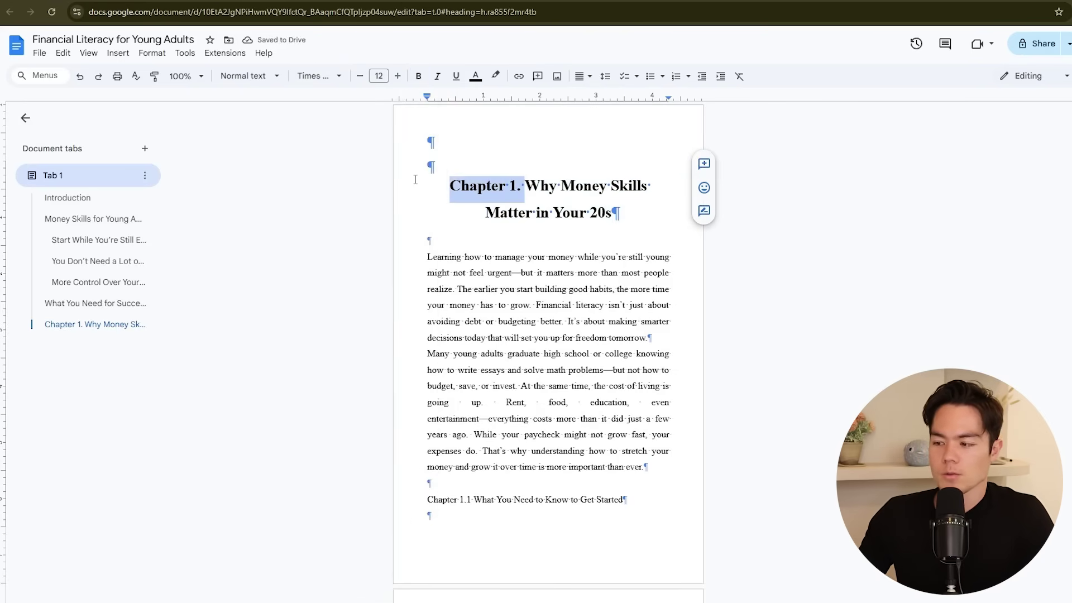
left_click(528, 196)
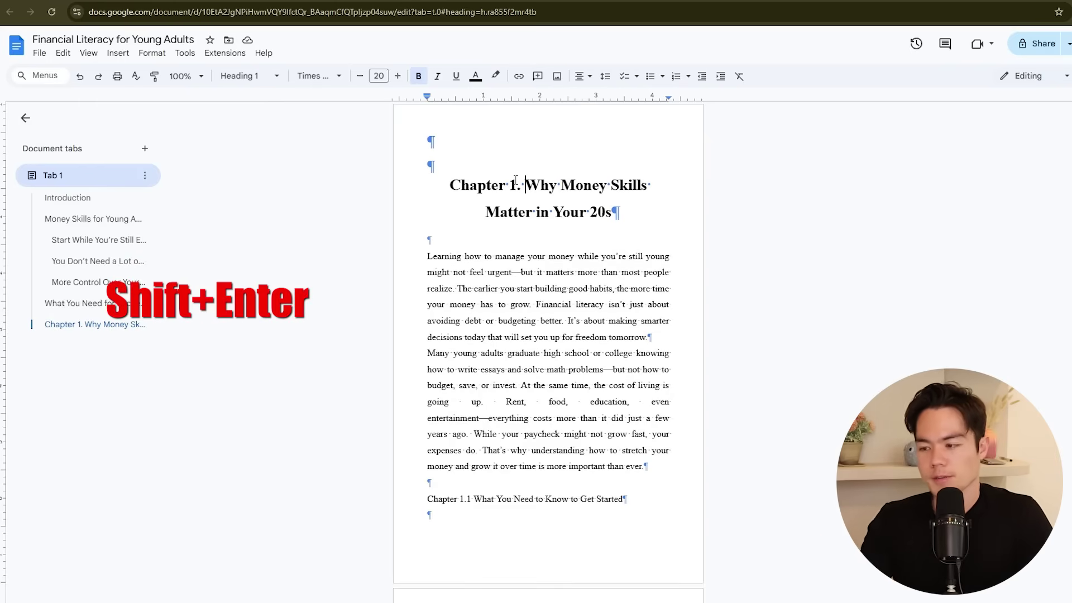
key("shift+Return")
Step: Set the font size of the whole two-line Chapter 1 heading to 18
left_click_drag(513, 185, 560, 242)
left_click(377, 75)
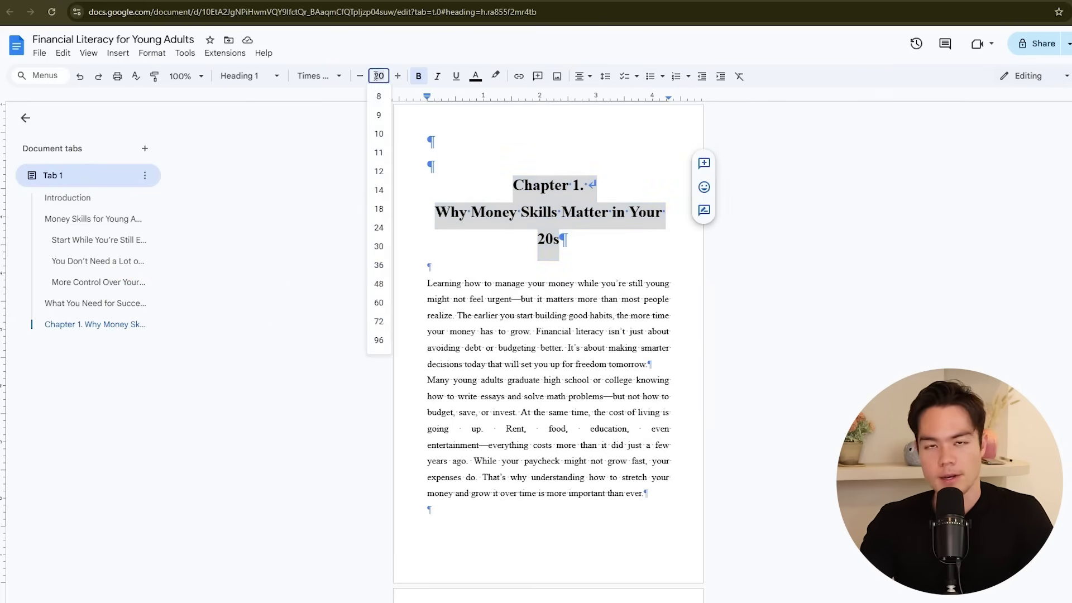
left_click(378, 209)
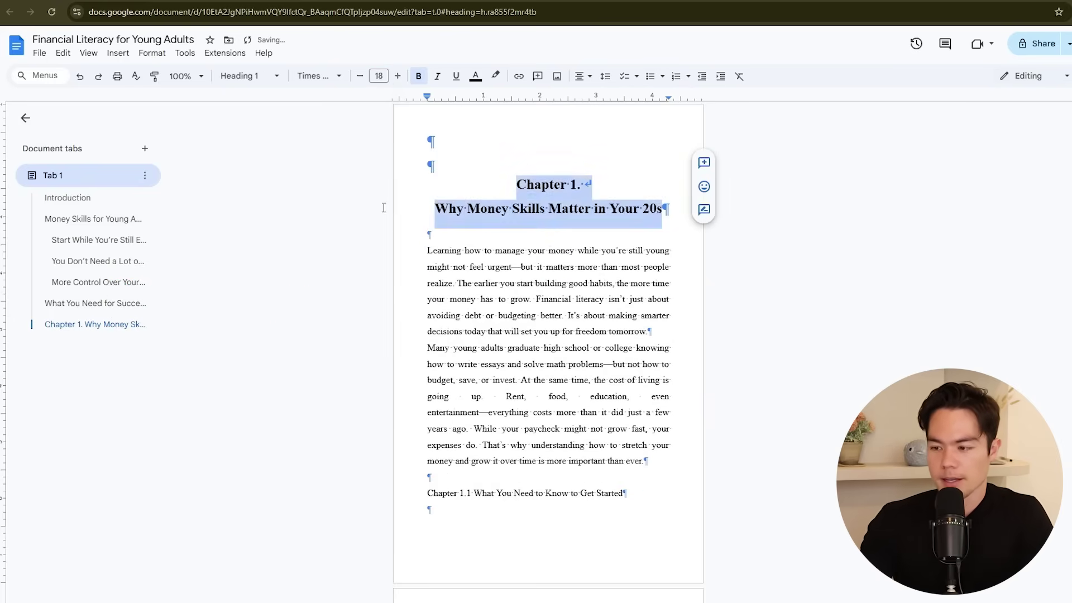
left_click(550, 238)
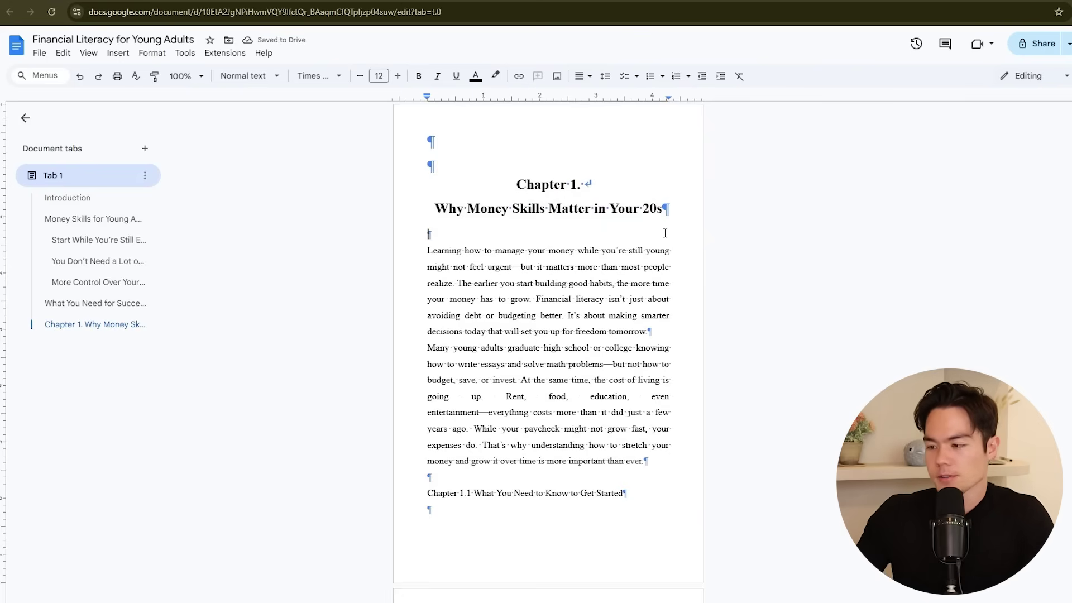
Step: Delete the period after "Chapter 1" in the chapter heading
left_click_drag(517, 184, 663, 211)
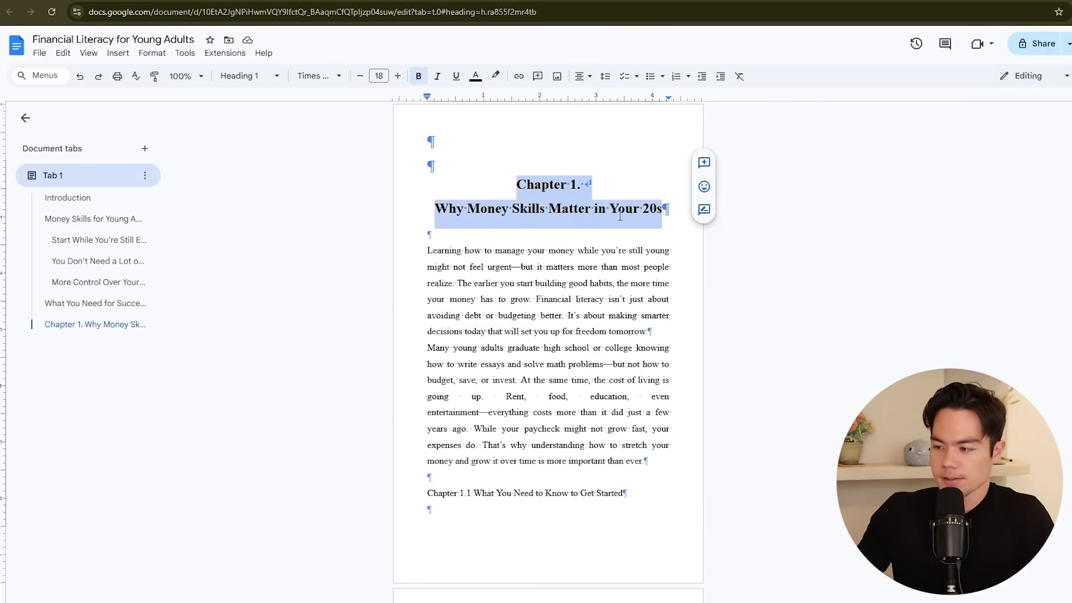
left_click(580, 183)
key("BackSpace")
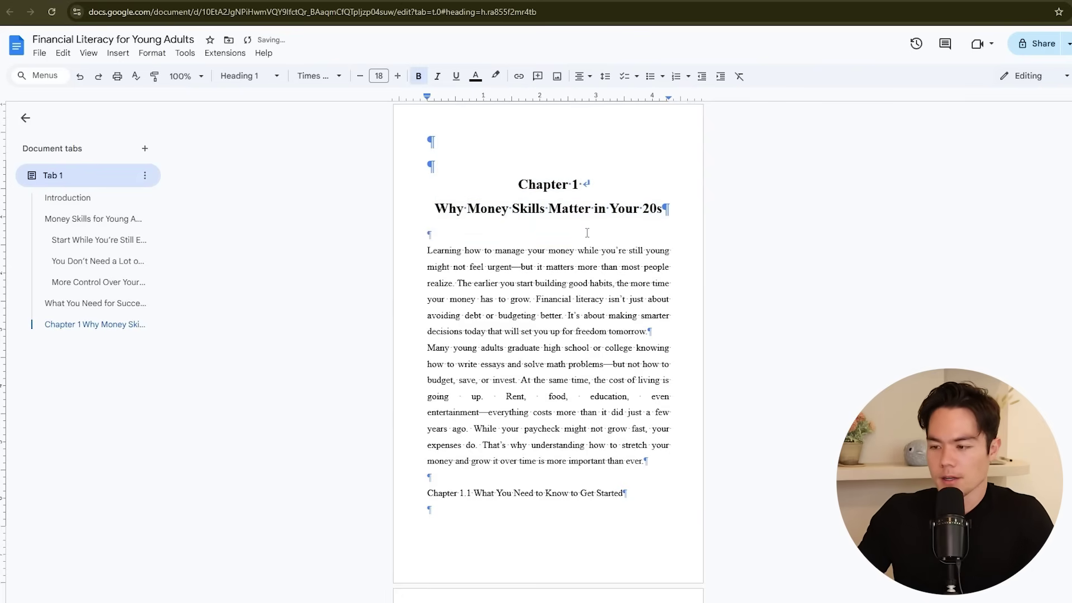
left_click(587, 233)
Step: Insert a page break before "Chapter 1.1 What You Need to Know to Get Started"
scroll(587, 234, "down", 2)
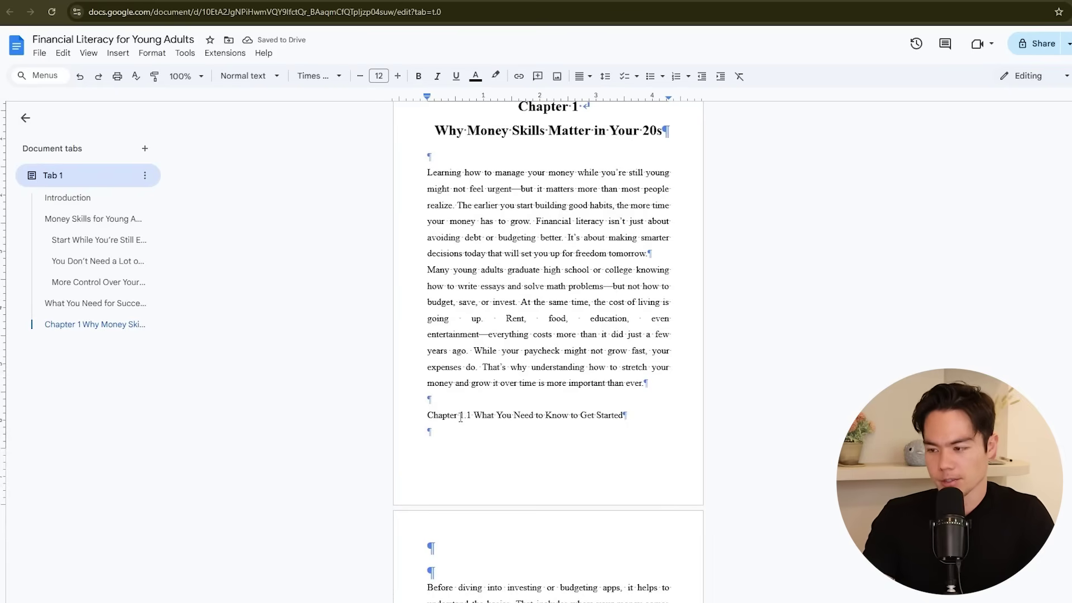
left_click(428, 415)
key("ctrl+Return")
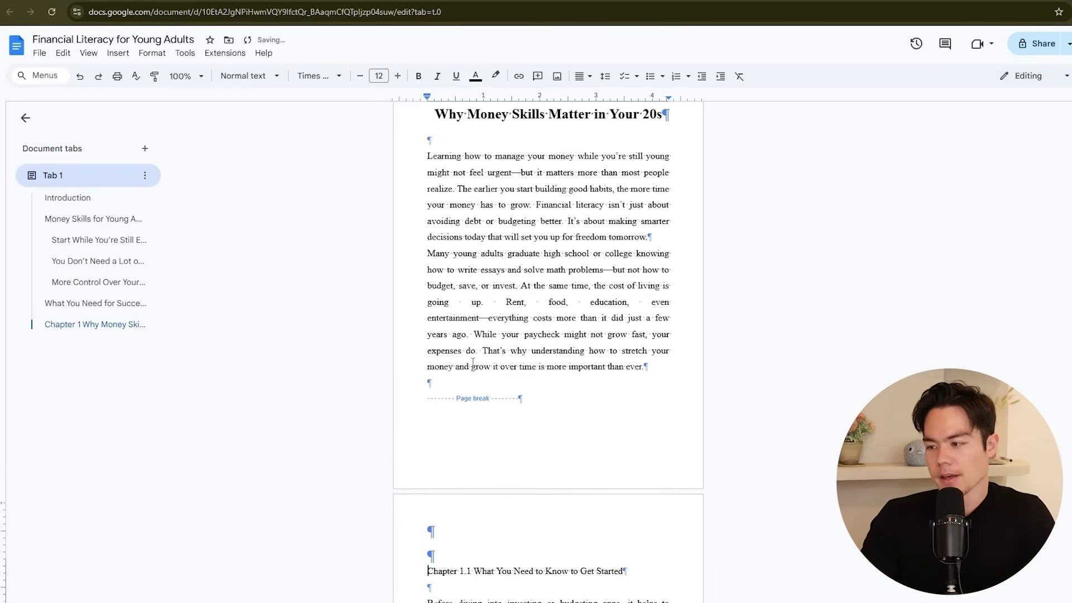
Step: Apply Heading 2 to "Chapter 1.1 What You Need to Know to Get Started" and remove its "Chapter 1.1" prefix
scroll(547, 335, "down", 5)
key("shift+Down")
left_click(266, 78)
left_click(282, 271)
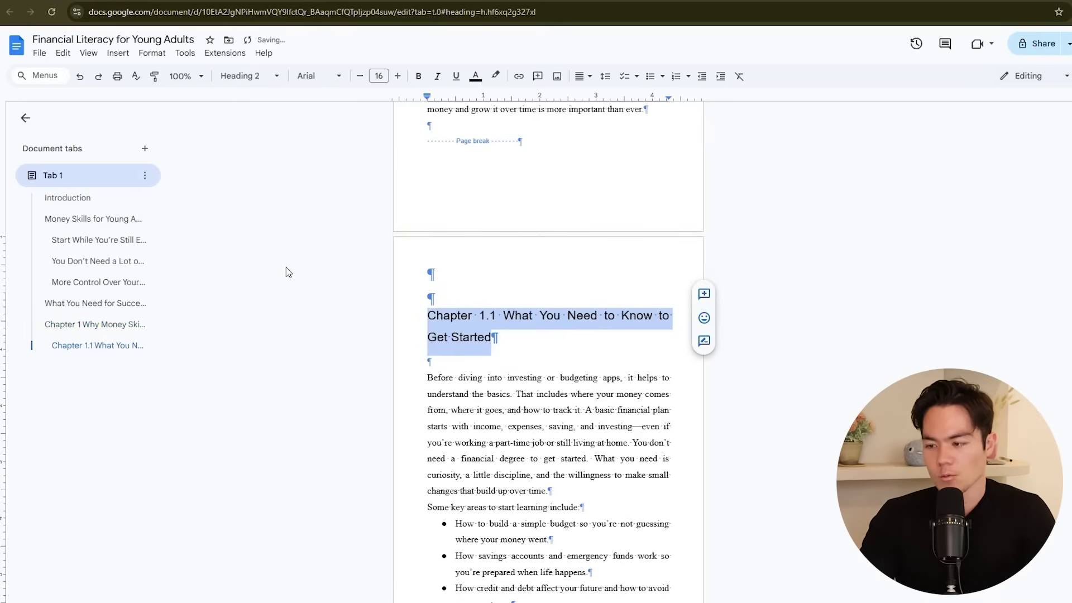
left_click_drag(400, 314, 489, 314)
key("BackSpace")
Step: Make the "What You Need to Know to Get Started" subheading bold and set it in Times New Roman
key("shift+End")
left_click(418, 76)
left_click(318, 76)
left_click(341, 145)
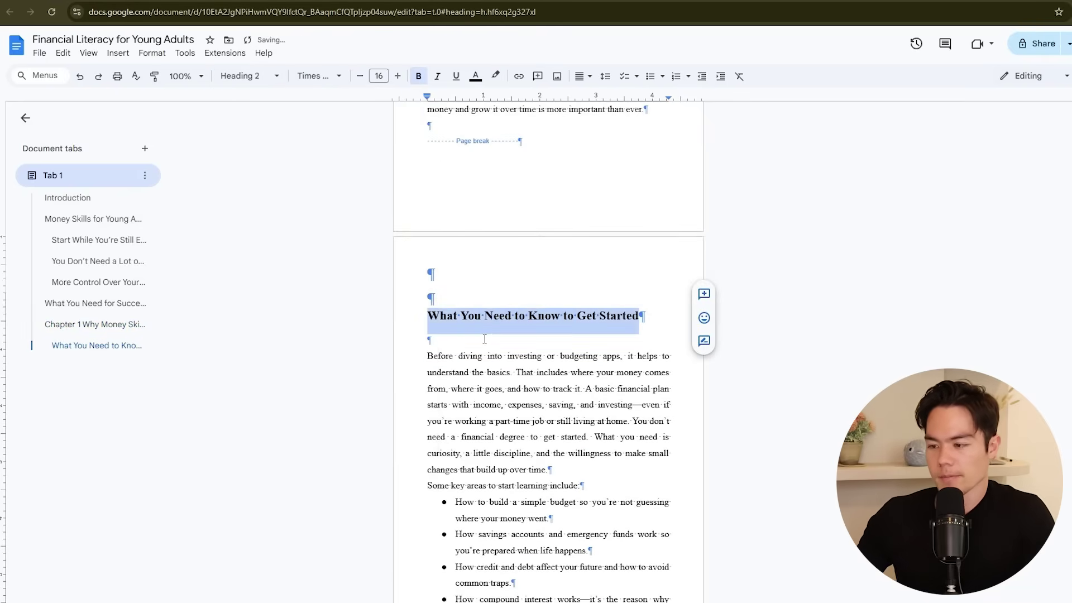
Step: Format "Benefits of Learning Financial Literacy Early" as a bold Heading 2 in Times New Roman and remove its "Chapter 1.2" prefix
scroll(483, 339, "down", 10)
triple_click(502, 290)
left_click(245, 76)
left_click(282, 273)
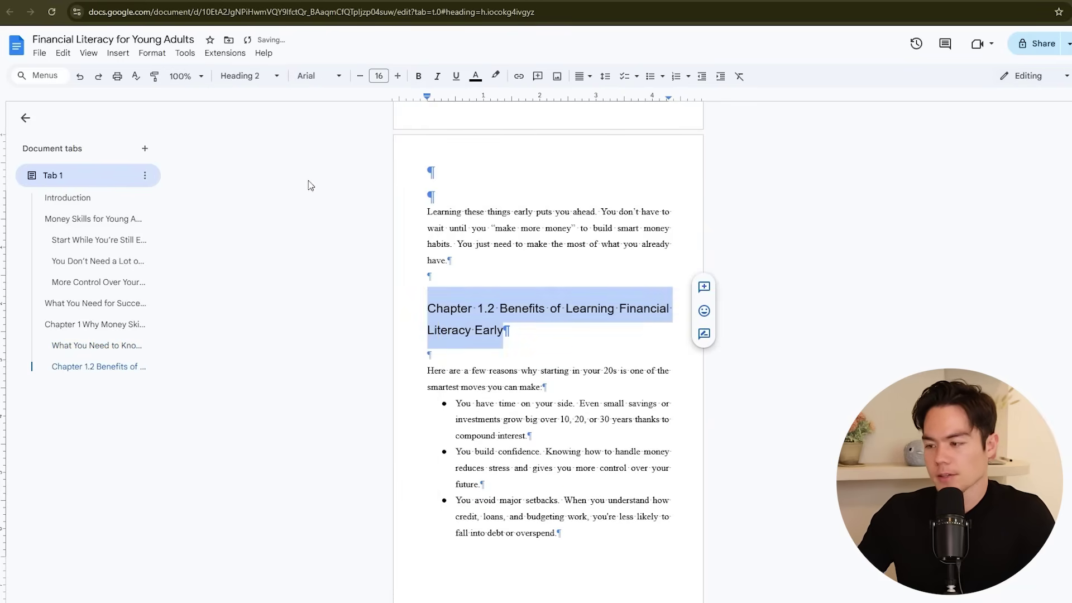
left_click(316, 76)
left_click(342, 144)
left_click(418, 76)
left_click_drag(427, 309, 494, 309)
key("BackSpace")
Step: Apply Heading 2 to "Chapter 1.3 Drawbacks of Waiting Too Long" and remove its "Chapter 1.3" prefix
scroll(480, 330, "down", 10)
left_click_drag(427, 291, 584, 296)
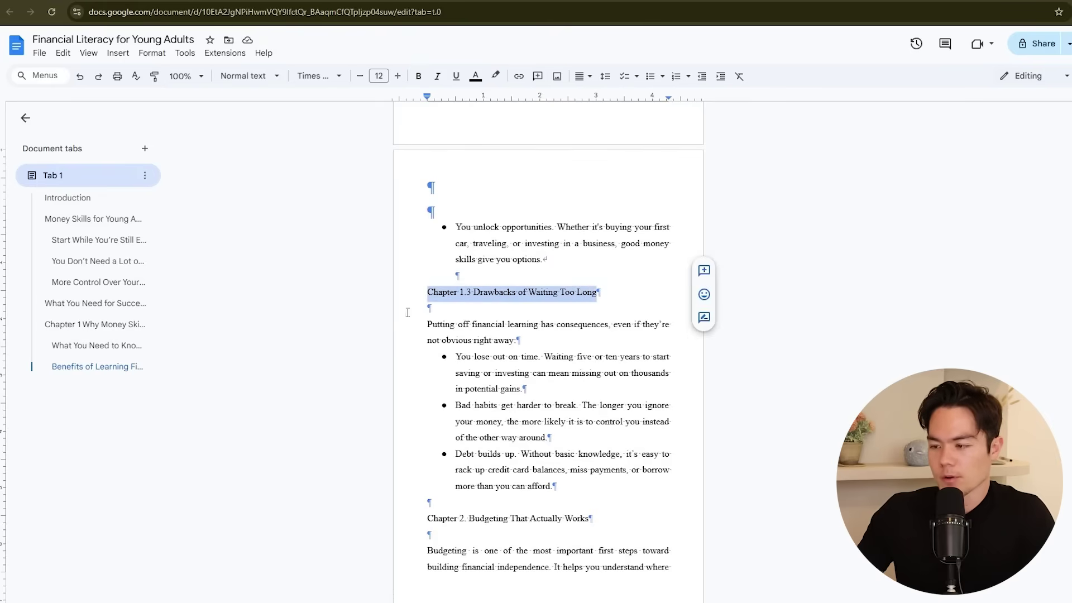
left_click(248, 76)
left_click(269, 278)
left_click_drag(428, 308, 506, 307)
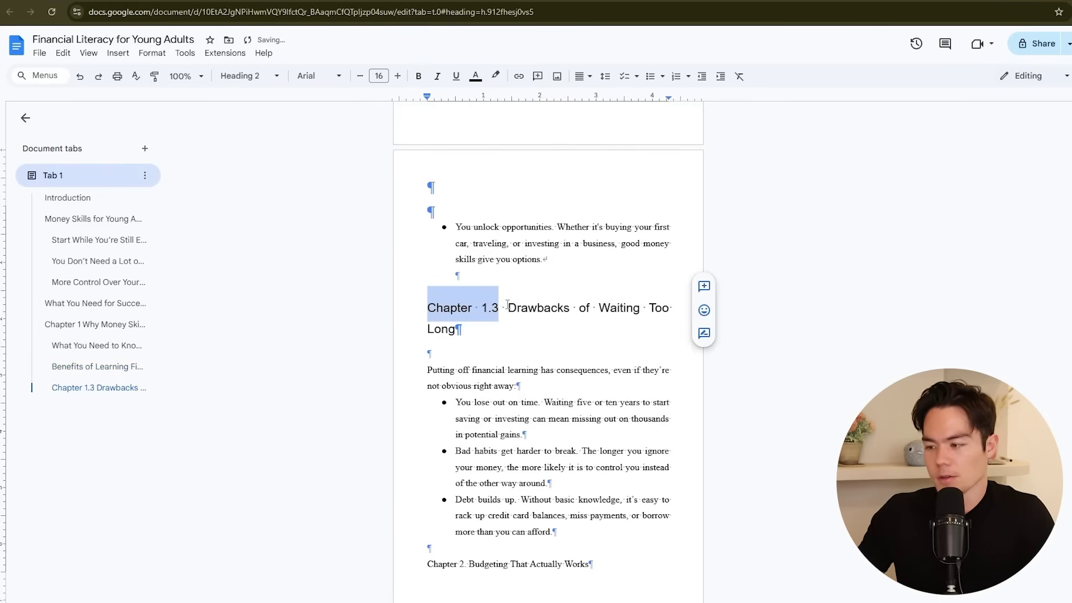
key("BackSpace")
Step: Make the "Drawbacks of Waiting Too Long" subheading bold and set it in Times New Roman
left_click_drag(428, 307, 614, 309)
key("ctrl+b")
left_click(325, 78)
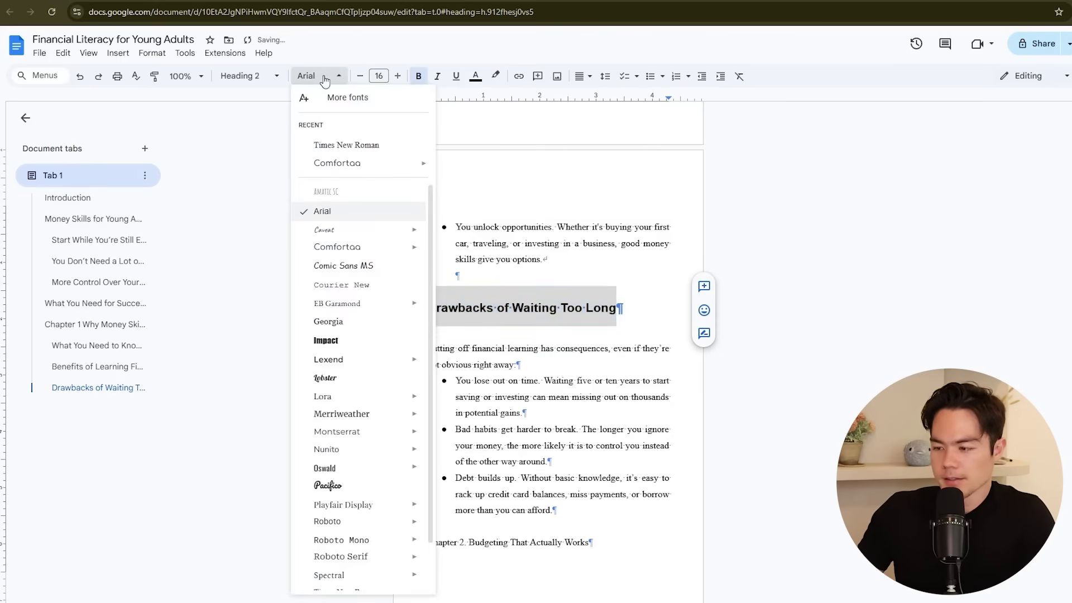
left_click(346, 144)
Step: Insert a page break before "Chapter 2. Budgeting That Actually Works" so the chapter starts on a new page
left_click(494, 334)
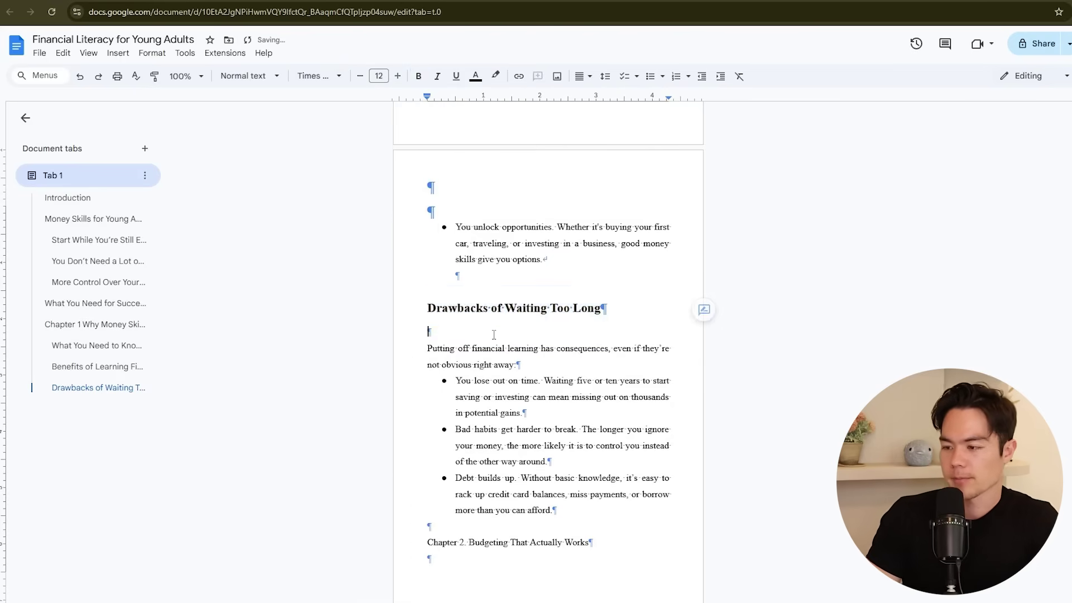
key("ctrl+Return")
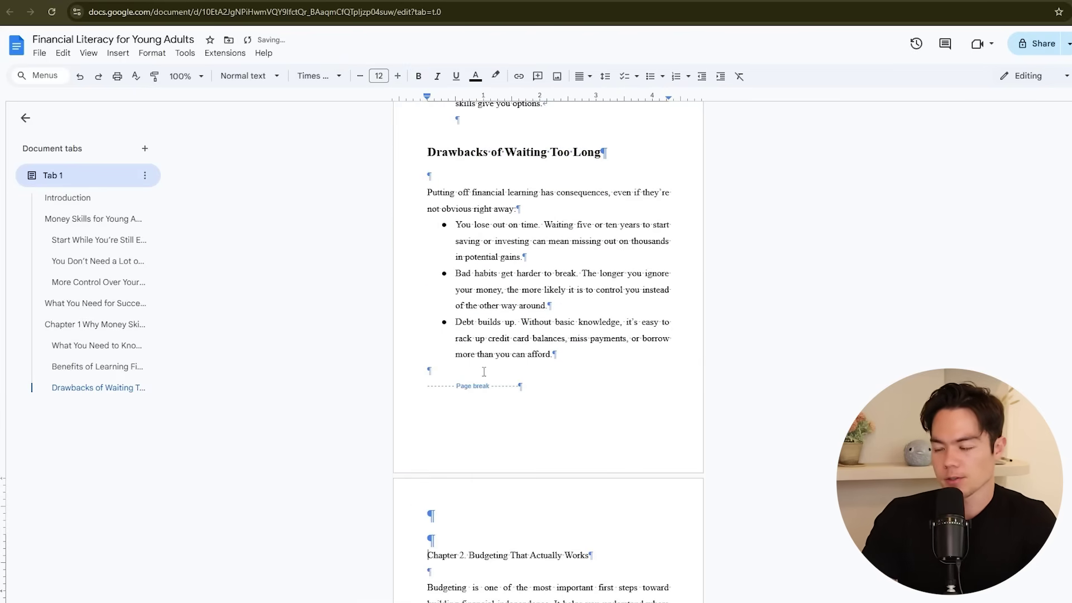
Step: Review the formatted Chapter 1 pages and jump to the chapter's subheadings through the document outline
scroll(542, 407, "up", 2)
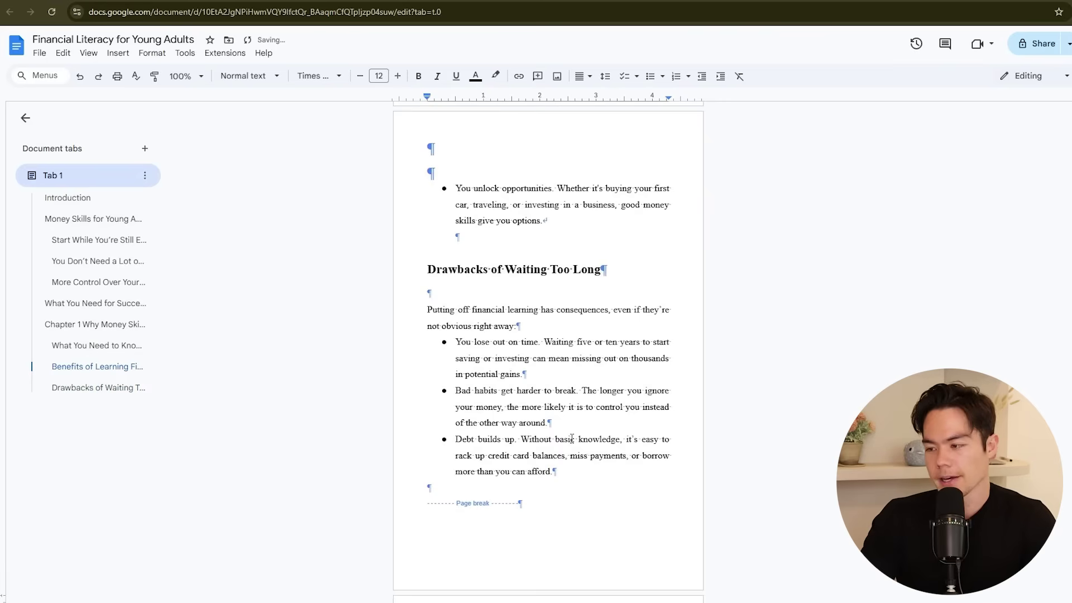
scroll(575, 487, "up", 12)
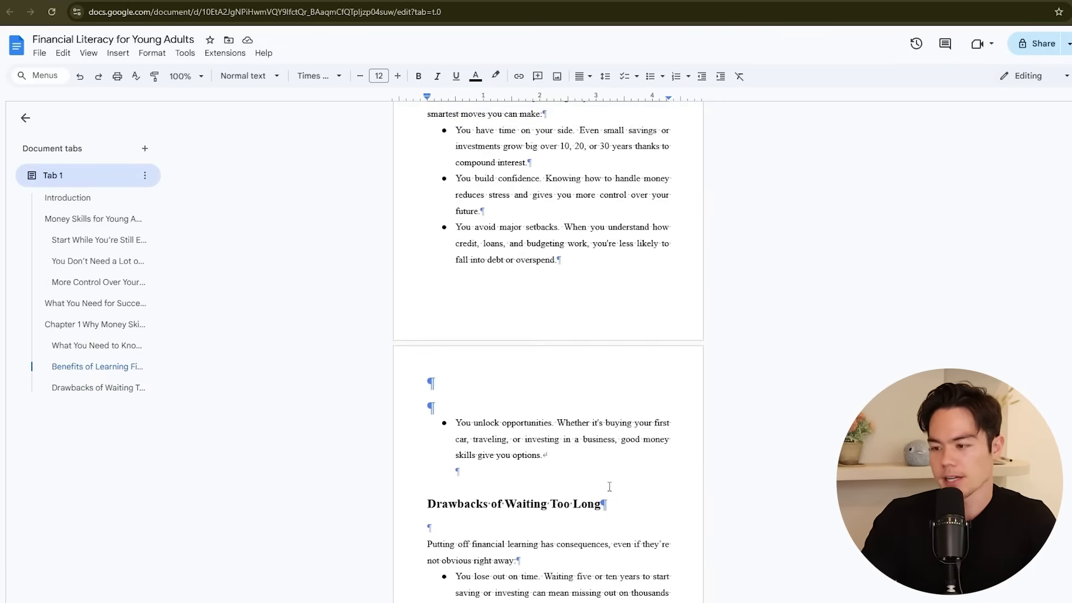
scroll(608, 463, "up", 10)
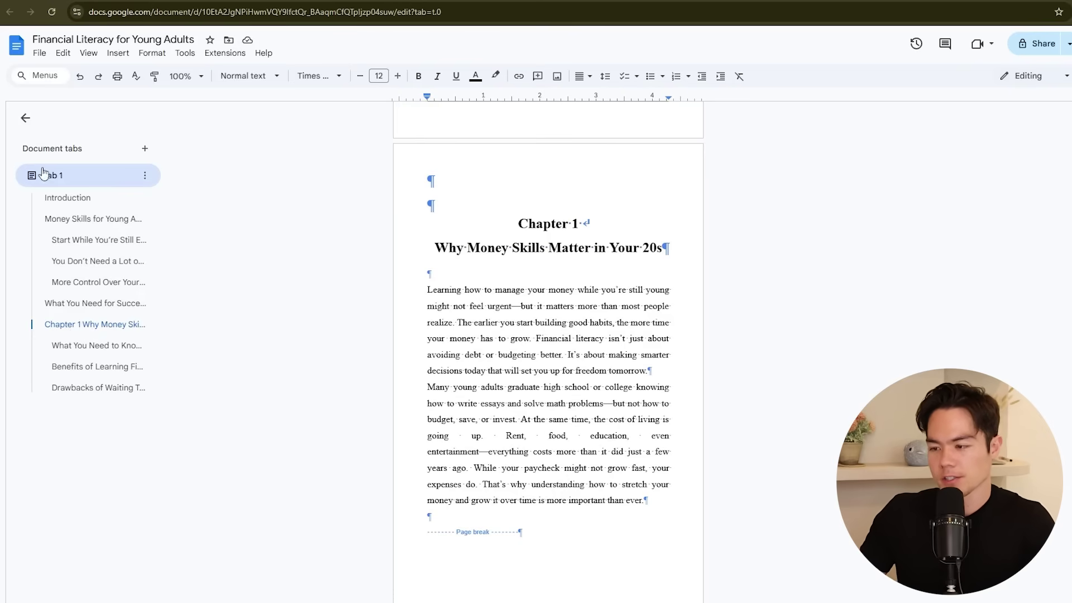
left_click(61, 179)
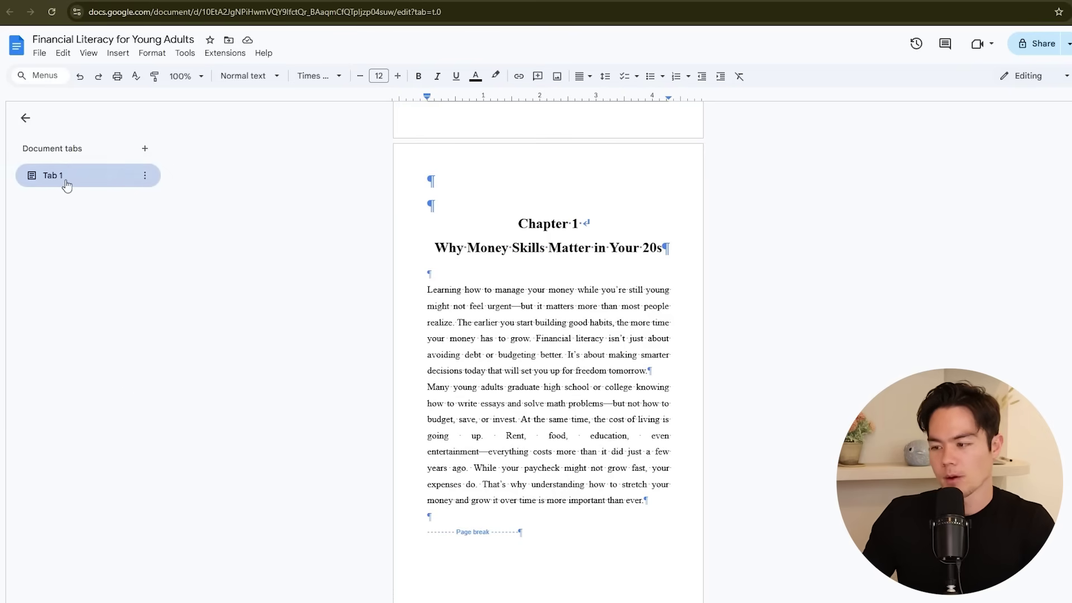
left_click(63, 179)
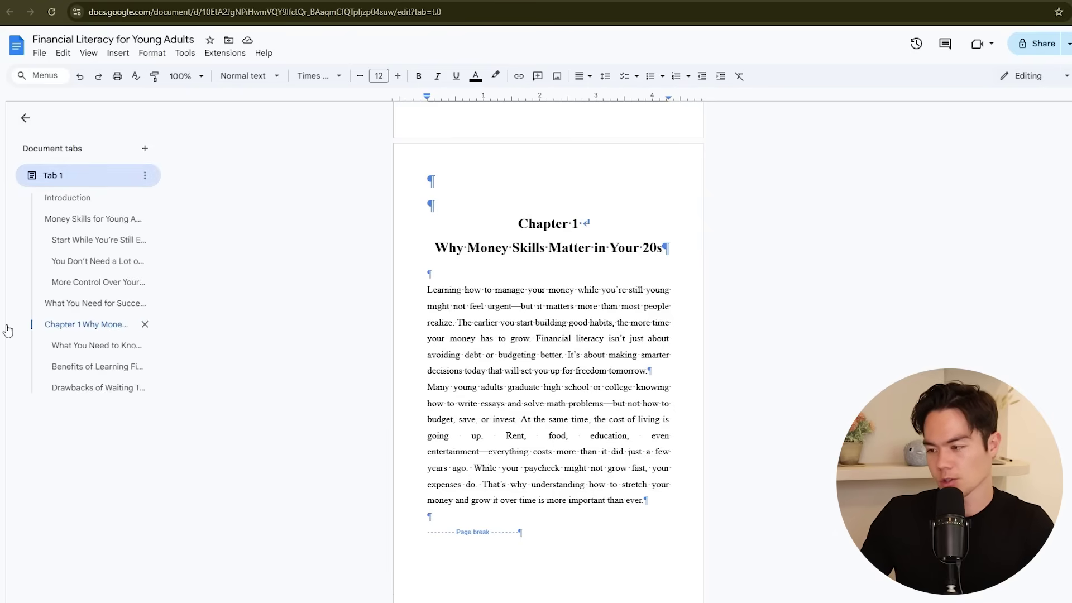
left_click(88, 345)
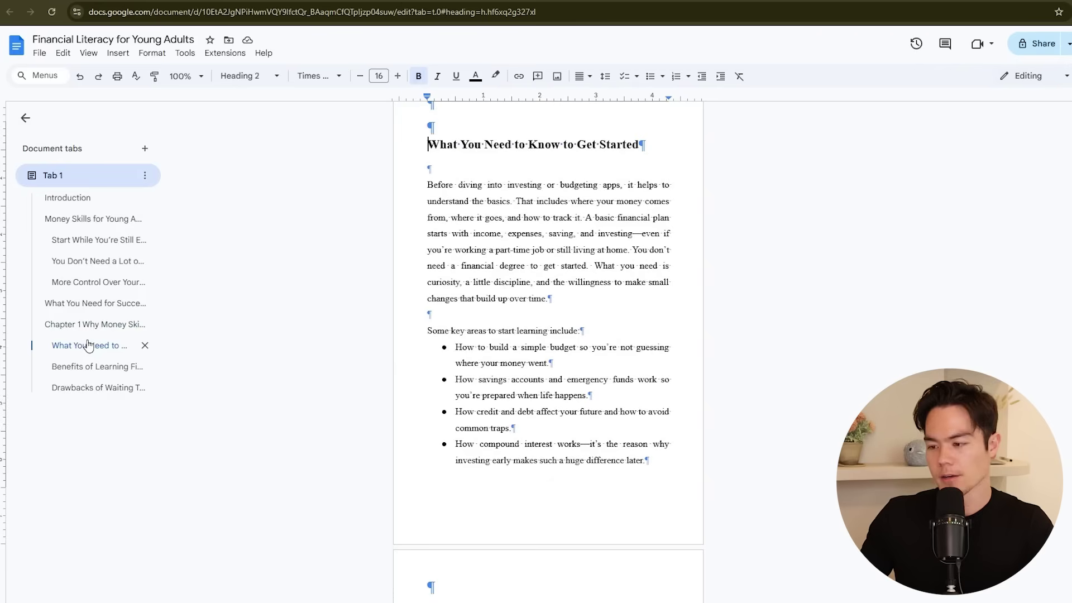
left_click(92, 362)
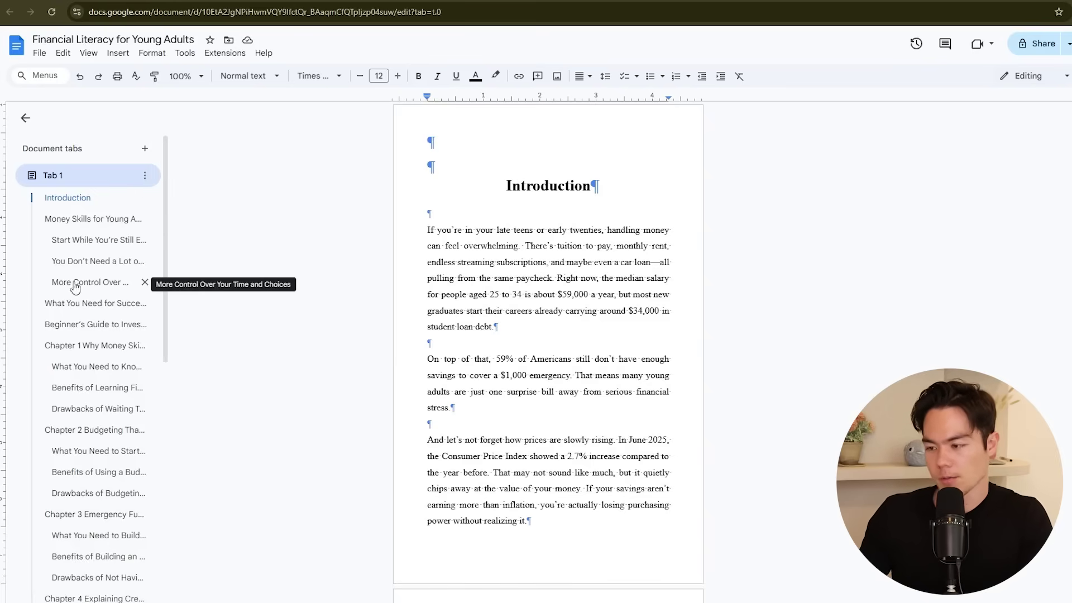
Step: Navigate the document outline from the Chapter 1 heading through to "Final Words" to check the chapter headings
left_click(77, 349)
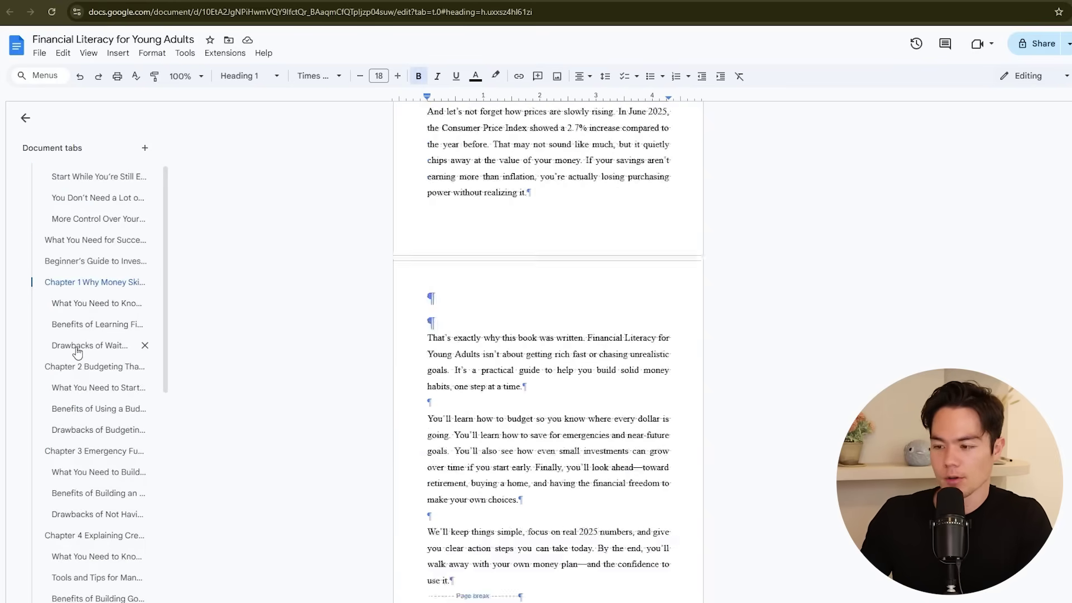
left_click(96, 419)
scroll(91, 391, "down", 8)
left_click(77, 545)
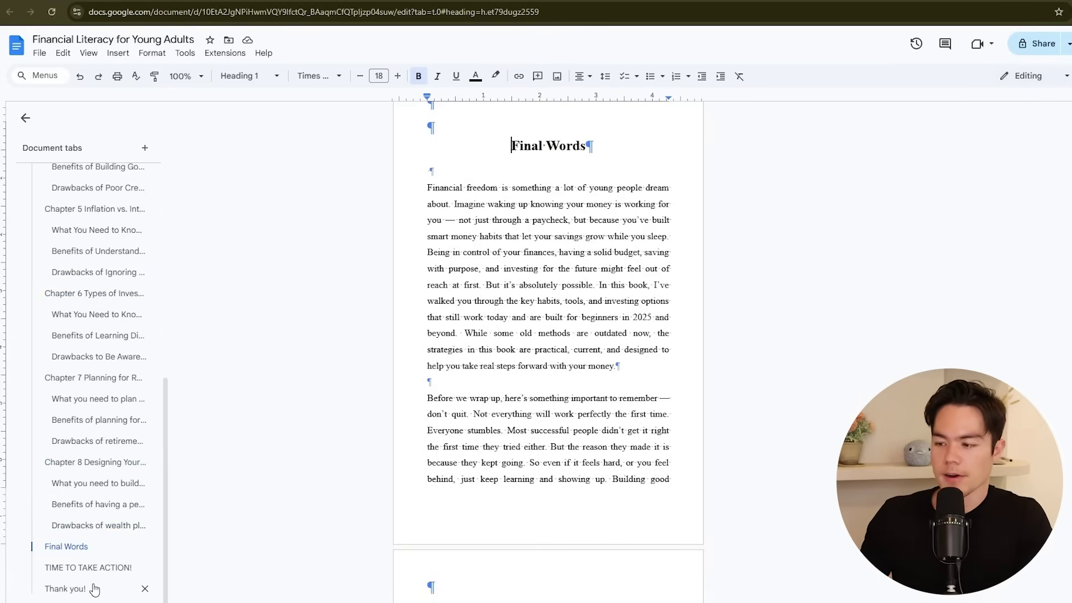
Step: Jump to the "TIME TO TAKE ACTION!" and "Thank you!" headings through the document outline to check them
left_click(91, 567)
left_click(92, 587)
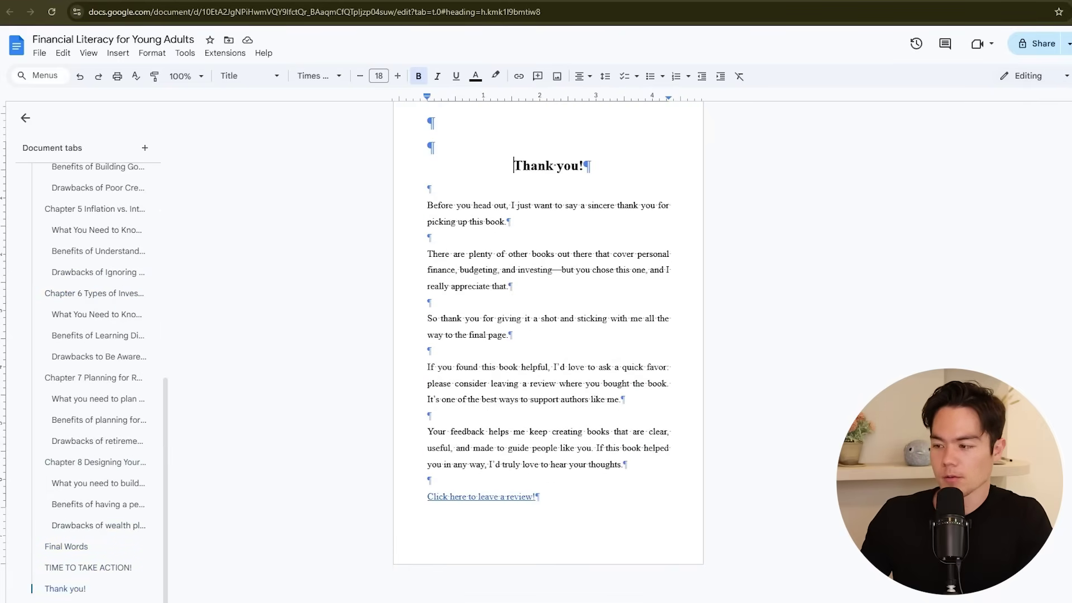
scroll(111, 357, "up", 2)
Step: Insert a page break before "Your Free Gift" so it starts on its own page after "Table of Contents"
key("ctrl+Home")
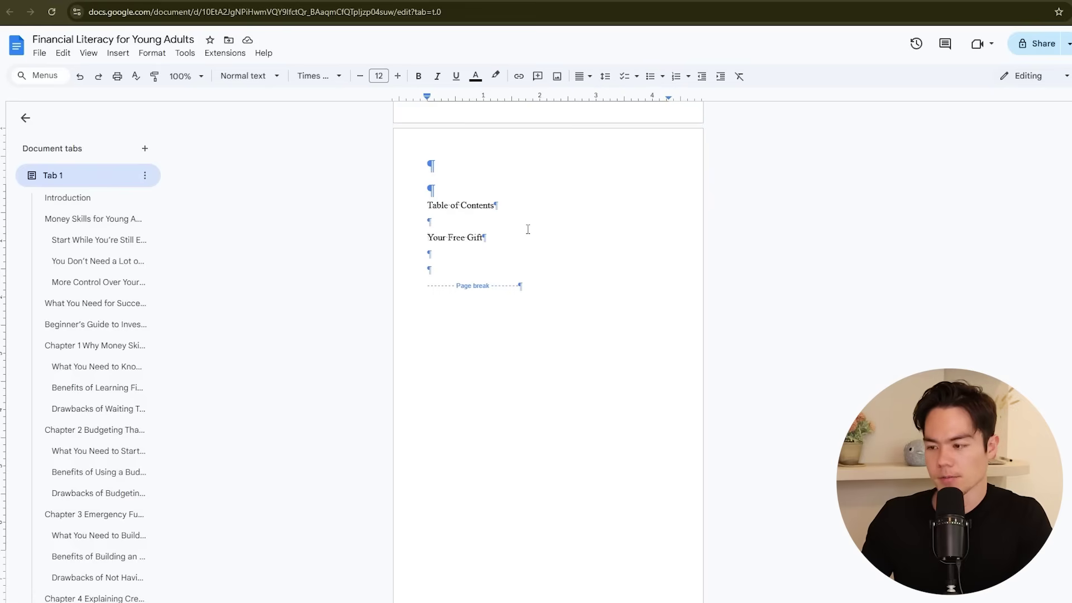
key("ctrl+Return")
key("ctrl+Return")
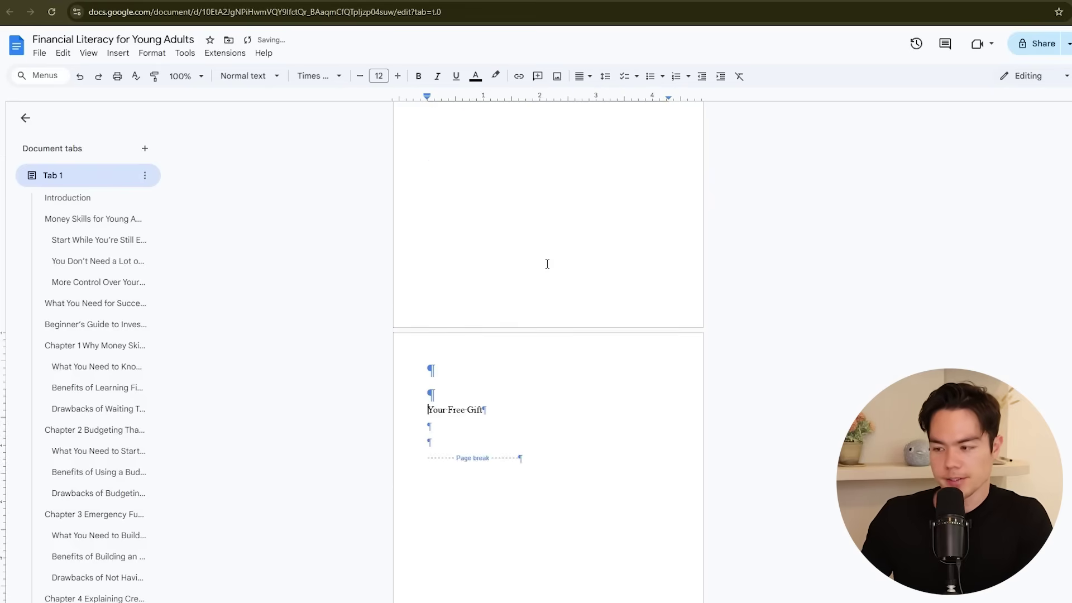
Step: Format the "Your Free Gift" title as bold, 18 pt and centered
left_click_drag(429, 293, 473, 296)
scroll(480, 268, "down", 1)
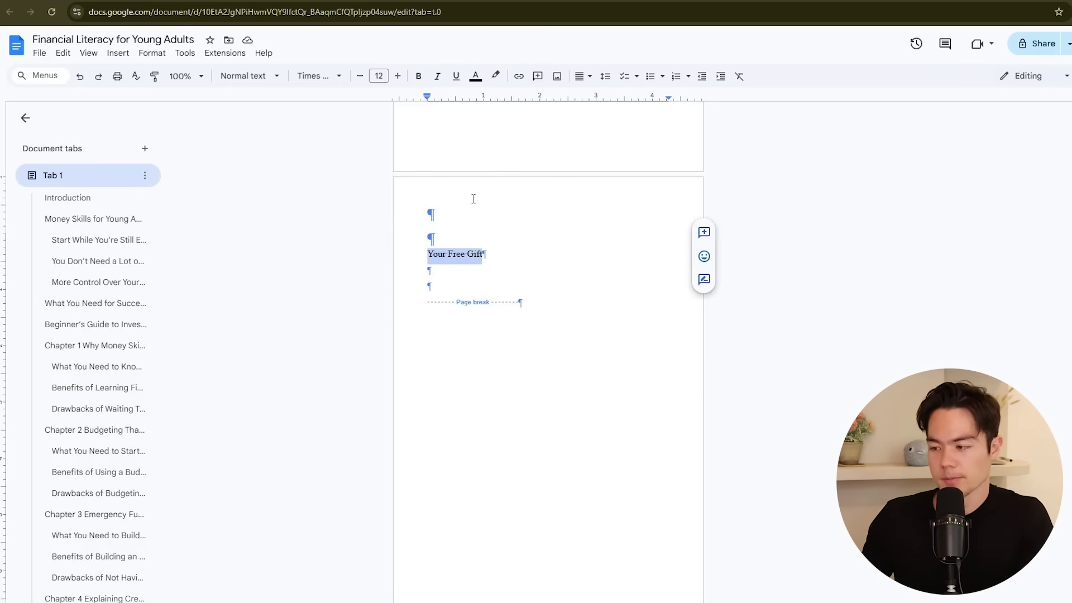
left_click(418, 76)
left_click(379, 77)
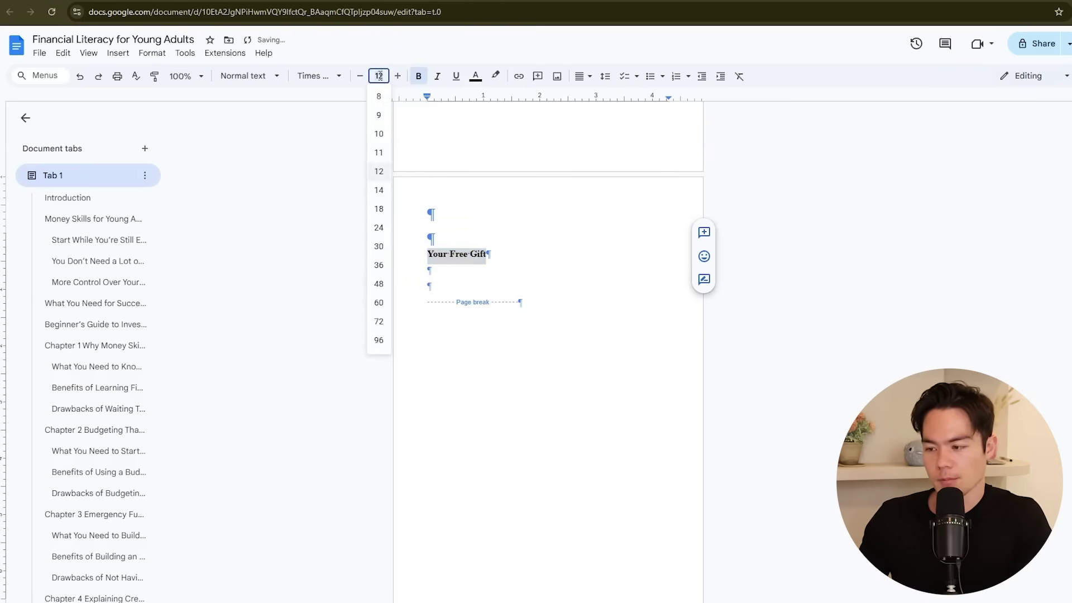
left_click(380, 212)
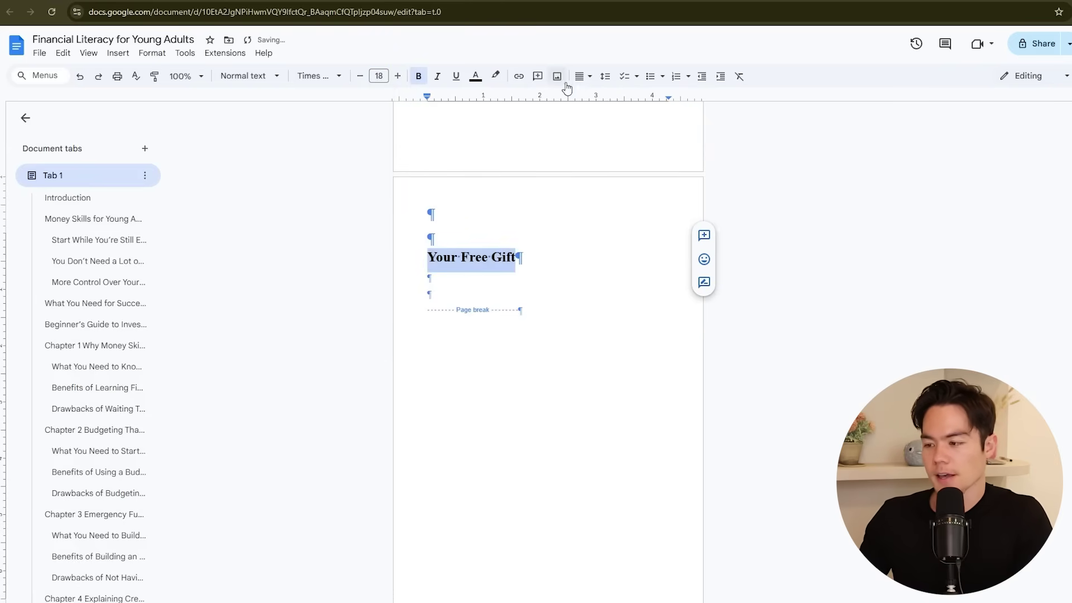
left_click(583, 76)
left_click(600, 104)
left_click(616, 291)
scroll(608, 287, "down", 2)
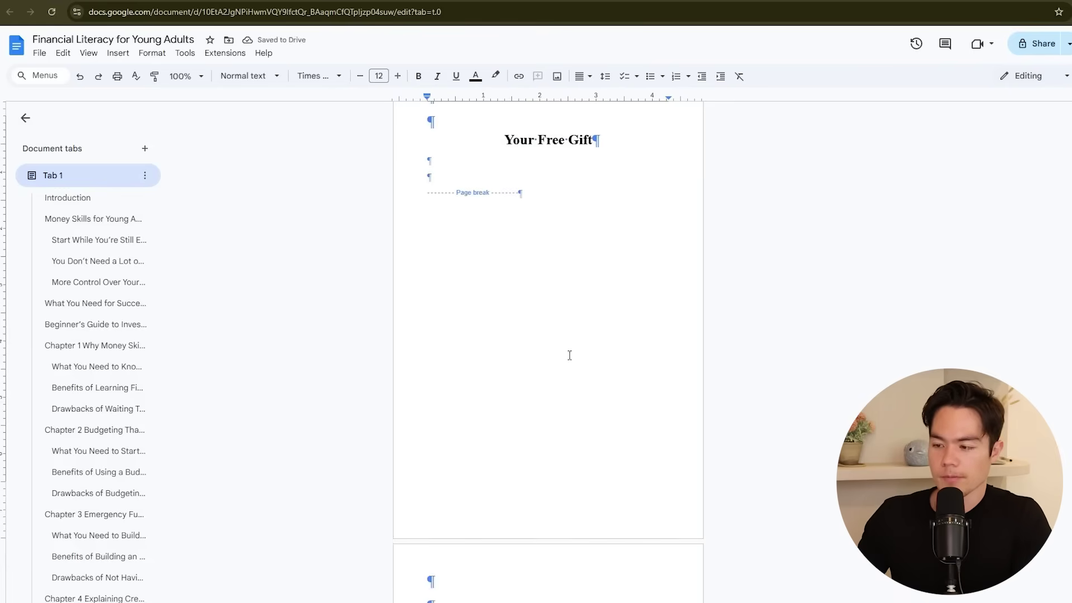
Step: Format the "Table of Contents" title as bold, centered and 18 pt
scroll(605, 387, "up", 9)
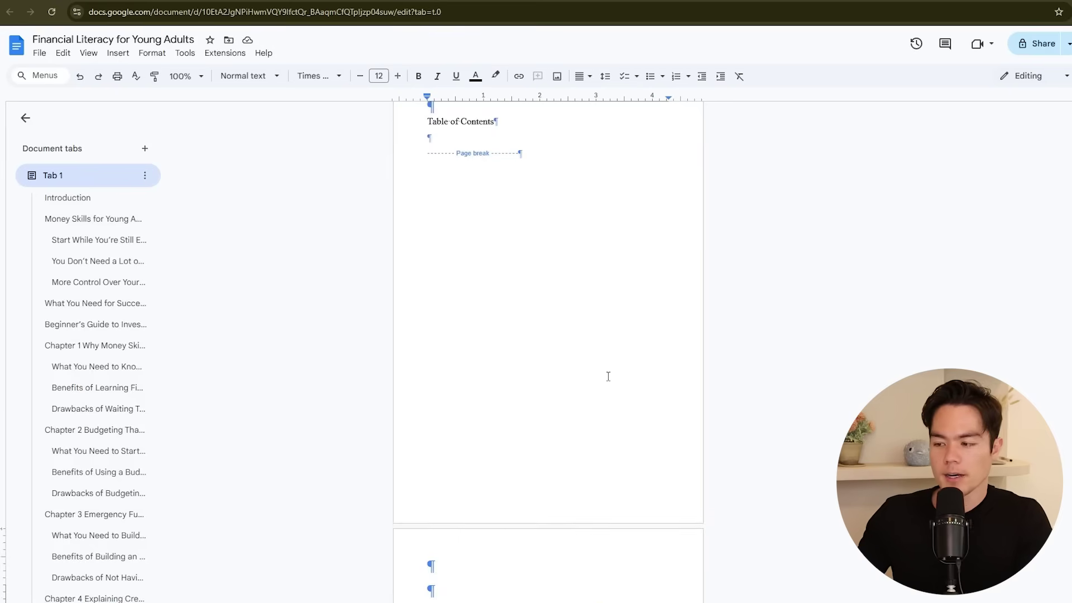
left_click_drag(428, 199, 496, 200)
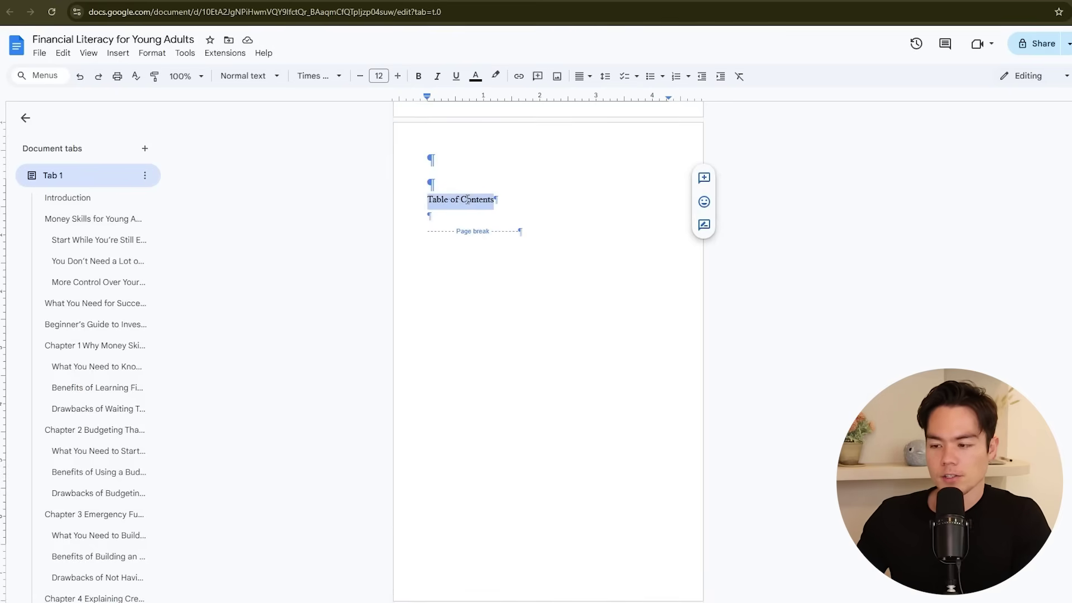
left_click(418, 77)
left_click(583, 76)
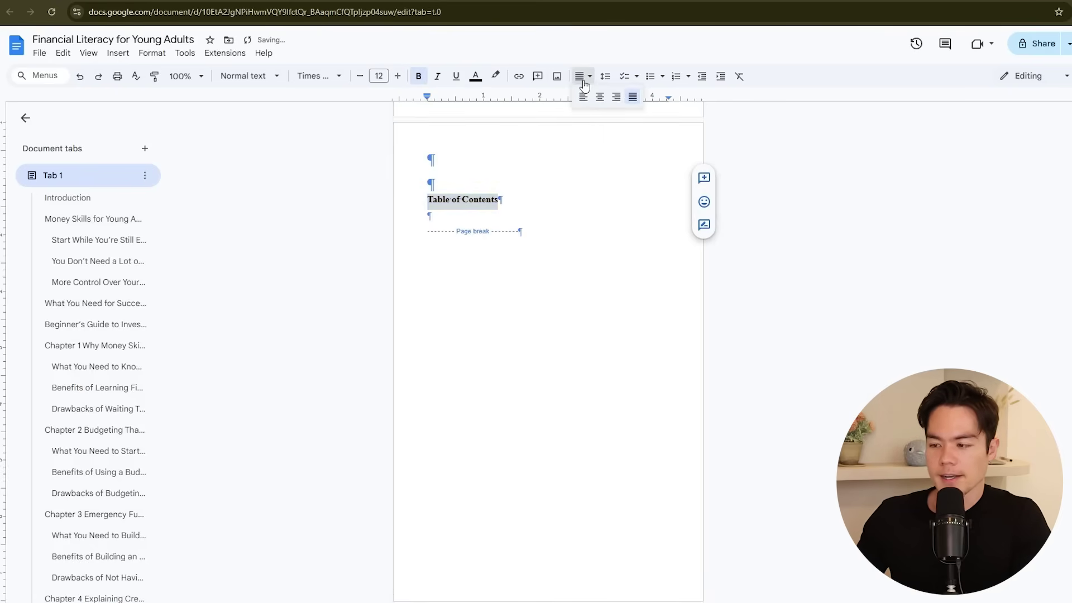
left_click(600, 96)
left_click(379, 77)
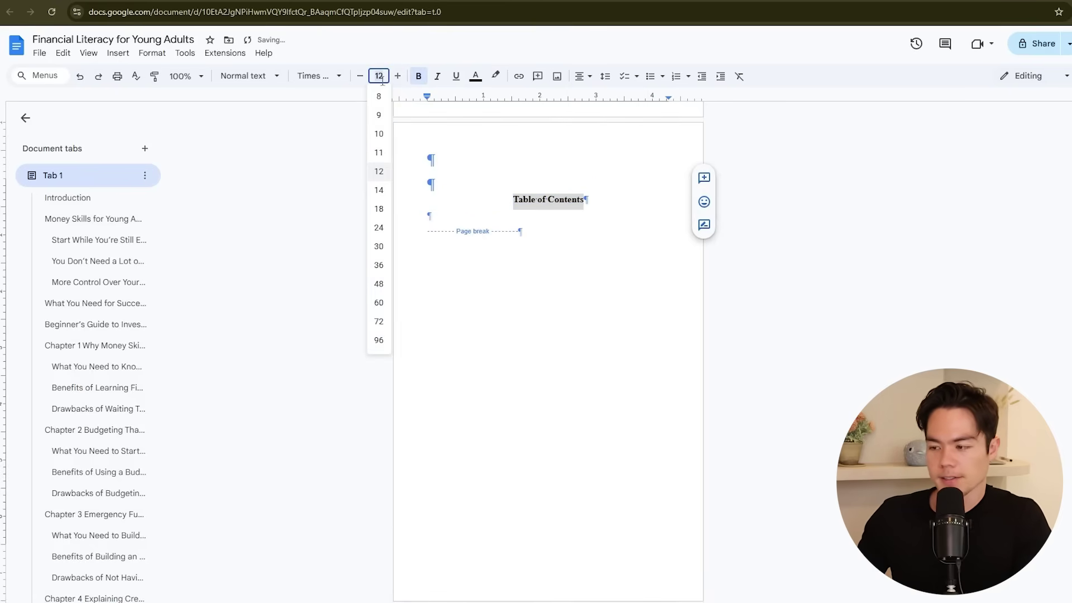
left_click(379, 209)
Step: Insert an automatic table of contents with blue links and no page numbers below the "Table of Contents" title
left_click(422, 228)
left_click(442, 228)
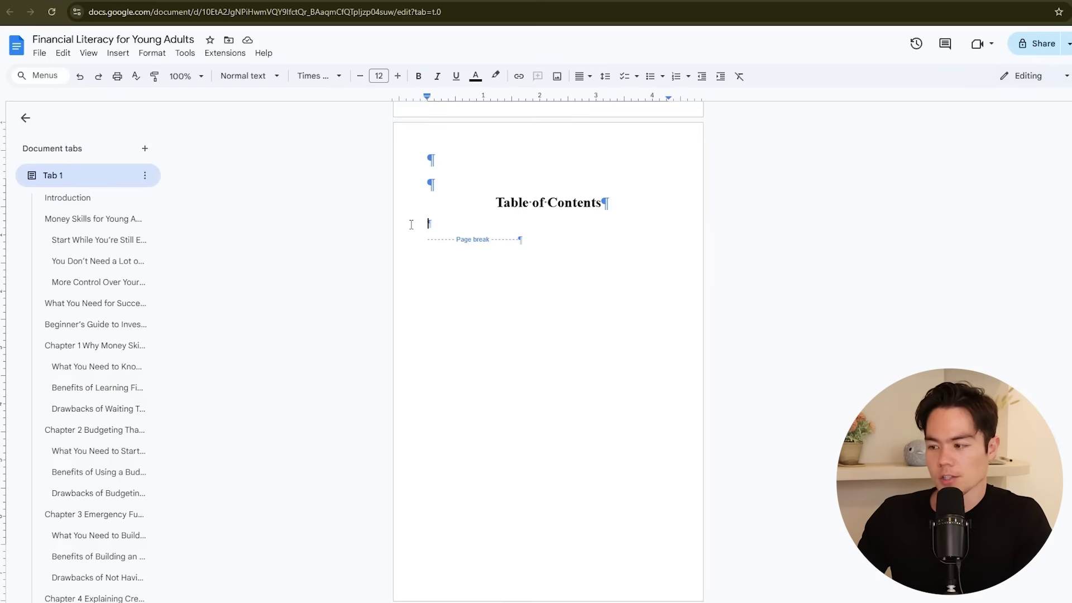
left_click(117, 54)
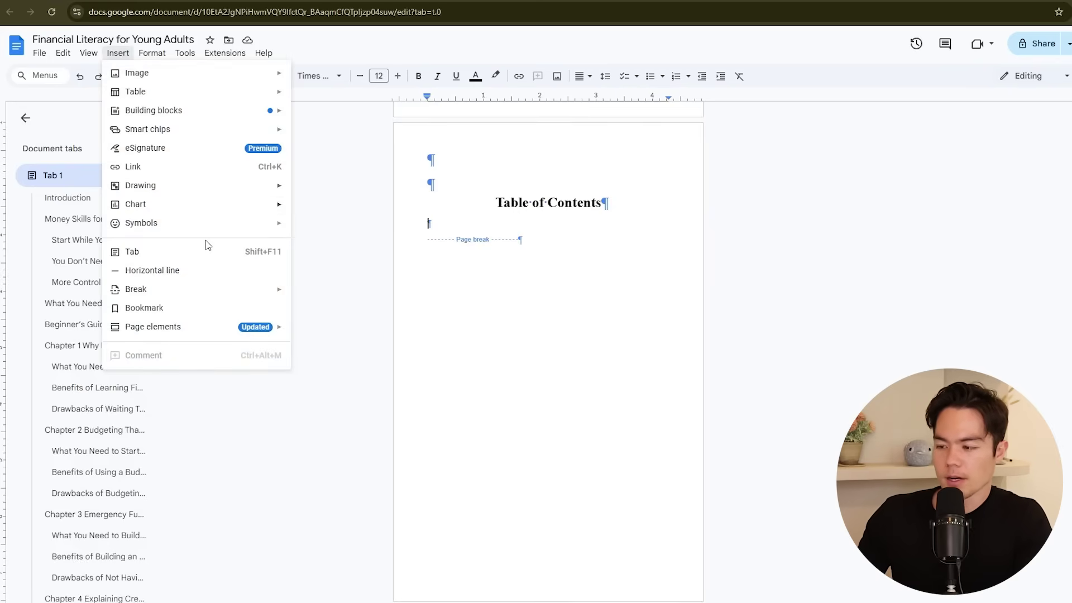
mouse_move(221, 333)
mouse_move(323, 332)
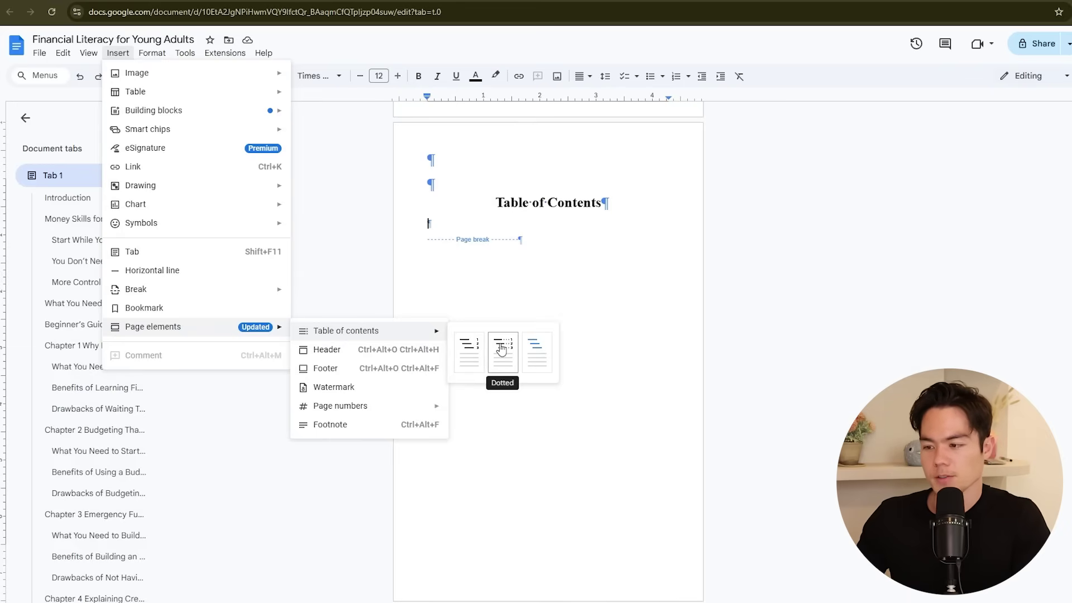
left_click(531, 347)
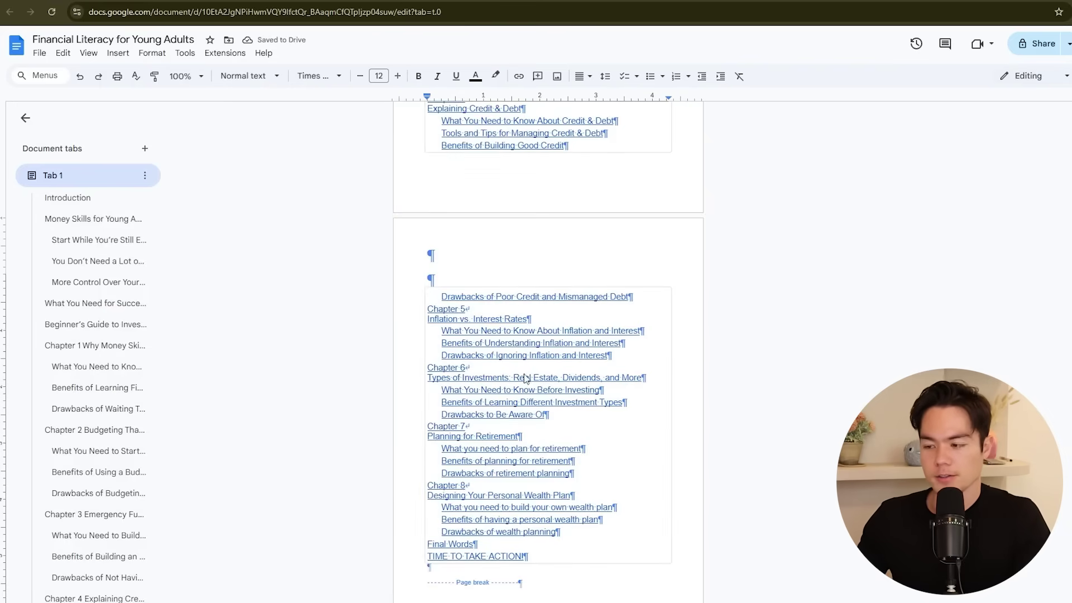
Step: Delete the subheading entries under Chapter 8 and Chapter 7 from the table of contents
left_click_drag(561, 531, 433, 509)
key("BackSpace")
left_click_drag(574, 473, 434, 449)
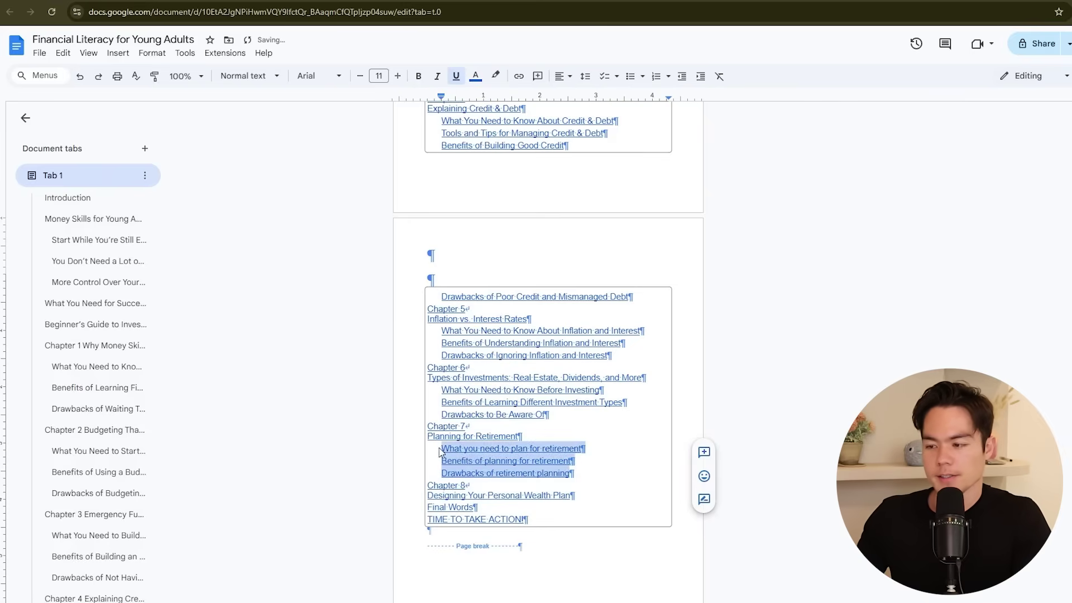
key("BackSpace")
Step: Delete the subheading entries under Chapter 6 and Chapter 5 from the table of contents
left_click_drag(622, 402, 422, 391)
left_click(443, 395)
left_click_drag(558, 416, 441, 390)
key("BackSpace")
key("BackSpace")
left_click_drag(613, 356, 440, 329)
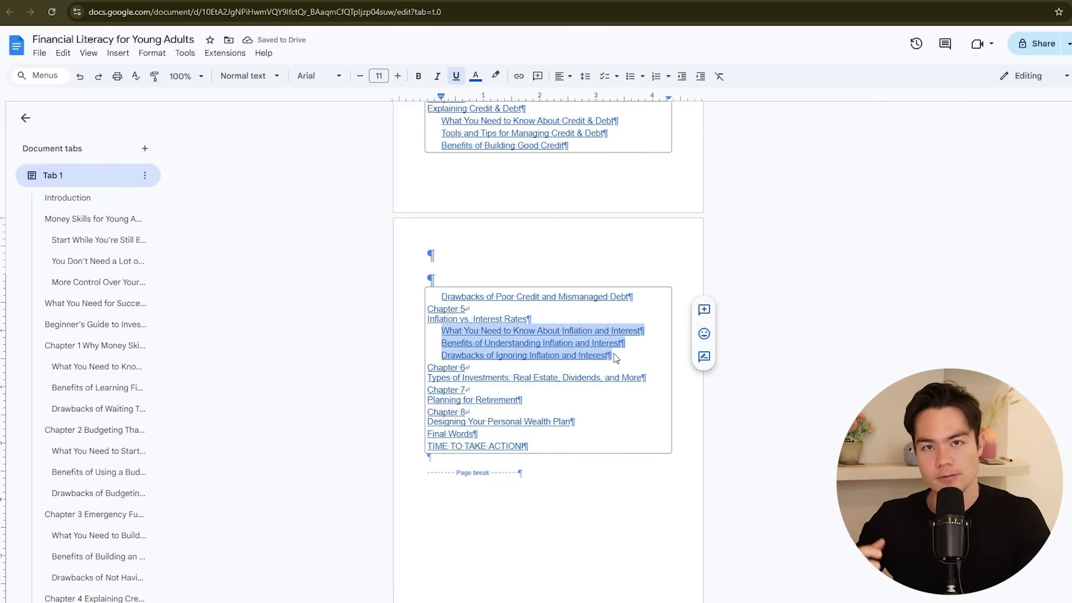
key("BackSpace")
Step: Remove the subheading entries under Chapters 4, 3, 2 and 1 from the table of contents
left_click_drag(633, 296, 441, 120)
key("BackSpace")
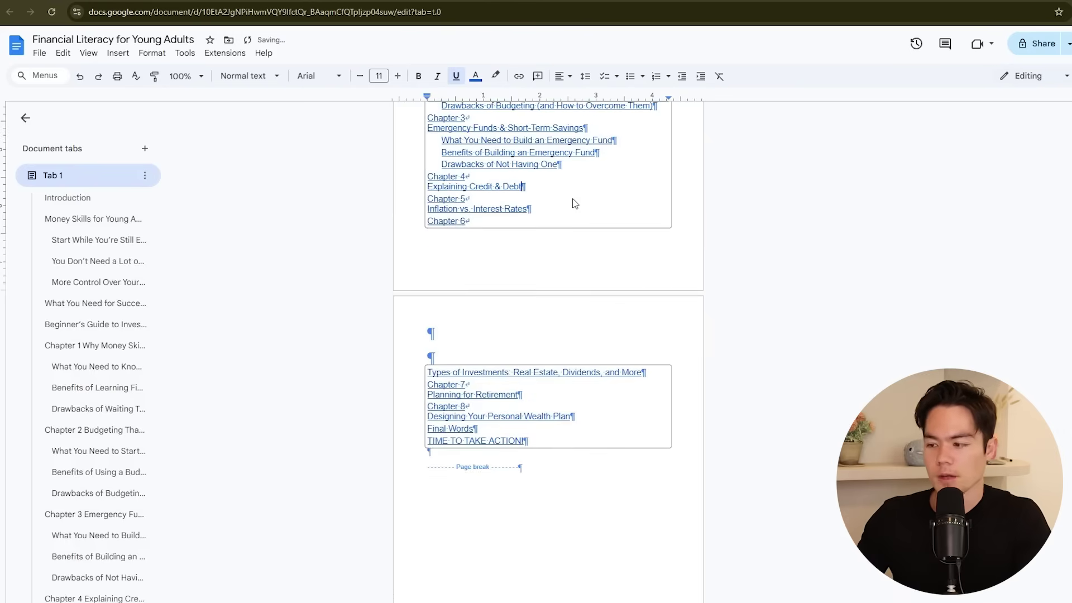
left_click_drag(617, 318, 441, 296)
key("BackSpace")
left_click_drag(654, 262, 451, 235)
key("BackSpace")
left_click_drag(613, 204, 441, 179)
key("BackSpace")
key("BackSpace")
Step: Delete the subheading entries under "Money Skills for Young Adults" from the table of contents
scroll(552, 229, "up", 2)
left_click_drag(607, 197, 441, 173)
key("BackSpace")
key("BackSpace")
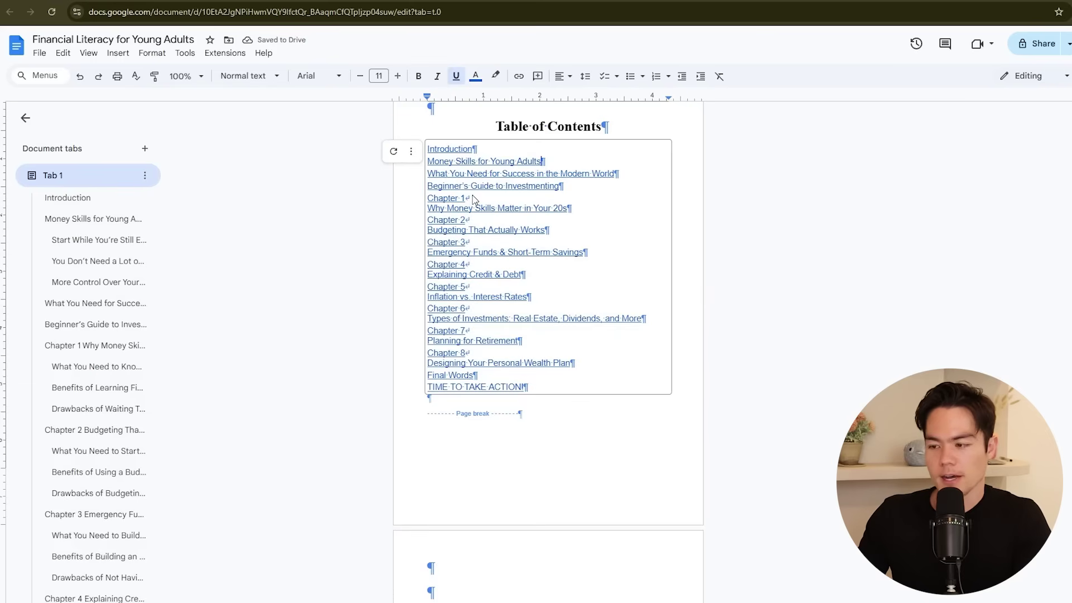
Step: Join the chapter number and title onto one line for Chapters 1 to 3 in the table of contents
left_click(472, 197)
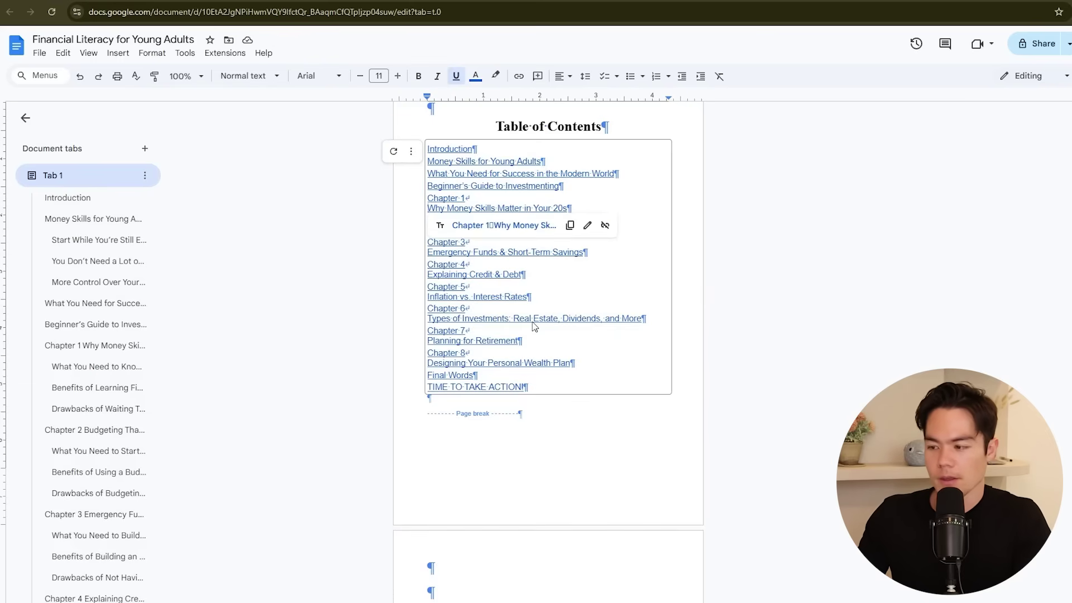
key("Delete")
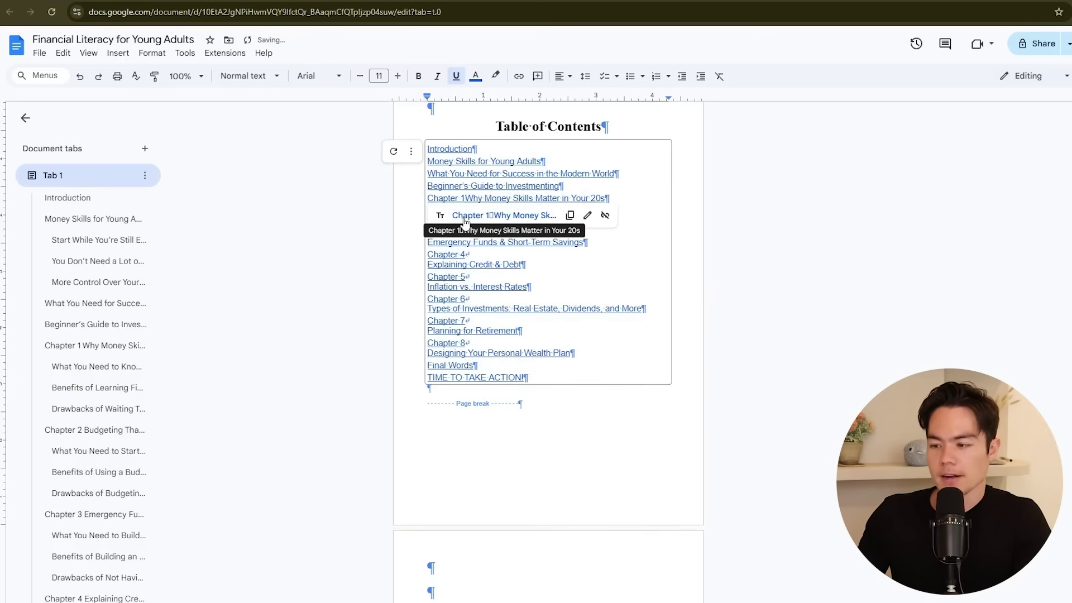
left_click(465, 210)
key("Delete")
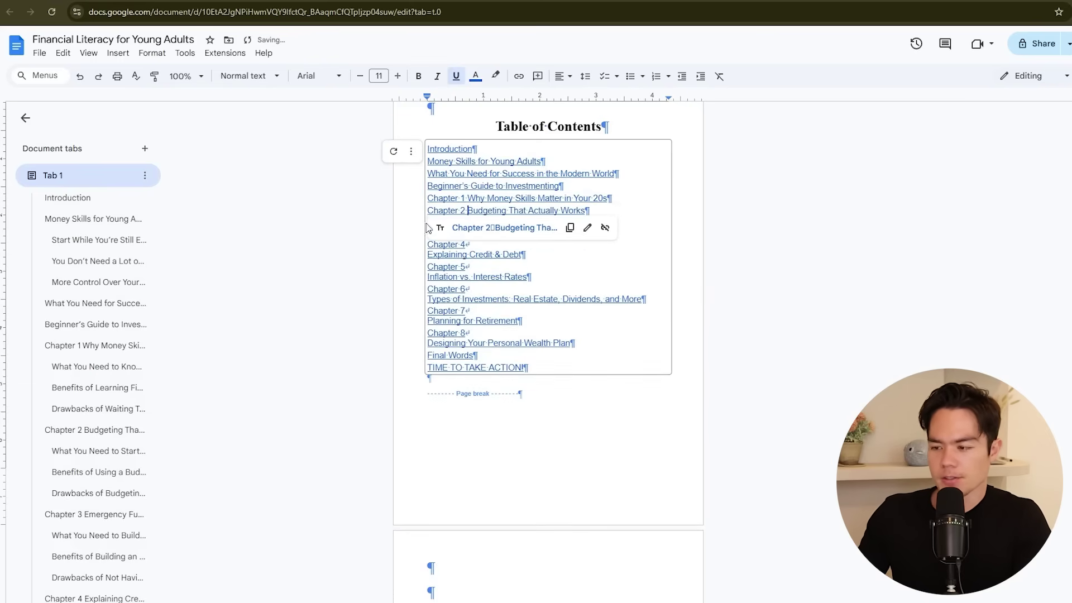
left_click(465, 222)
key("Delete")
Step: Join the chapter number and title onto one line for Chapters 4 to 8 in the table of contents
left_click(469, 279)
left_click(428, 244)
key("BackSpace")
left_click(428, 256)
key("BackSpace")
left_click(428, 270)
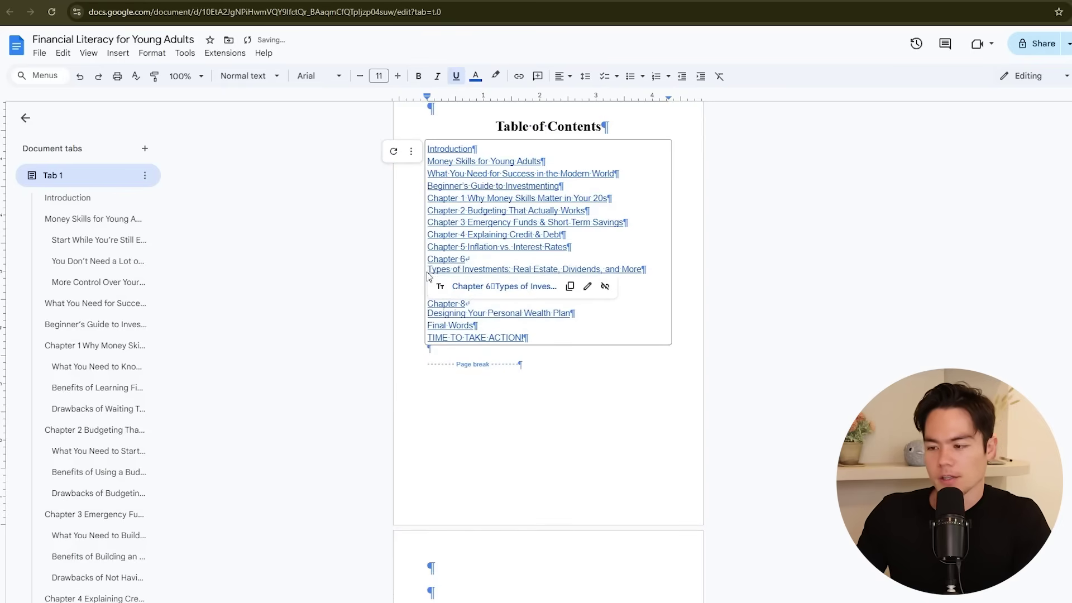
key("BackSpace")
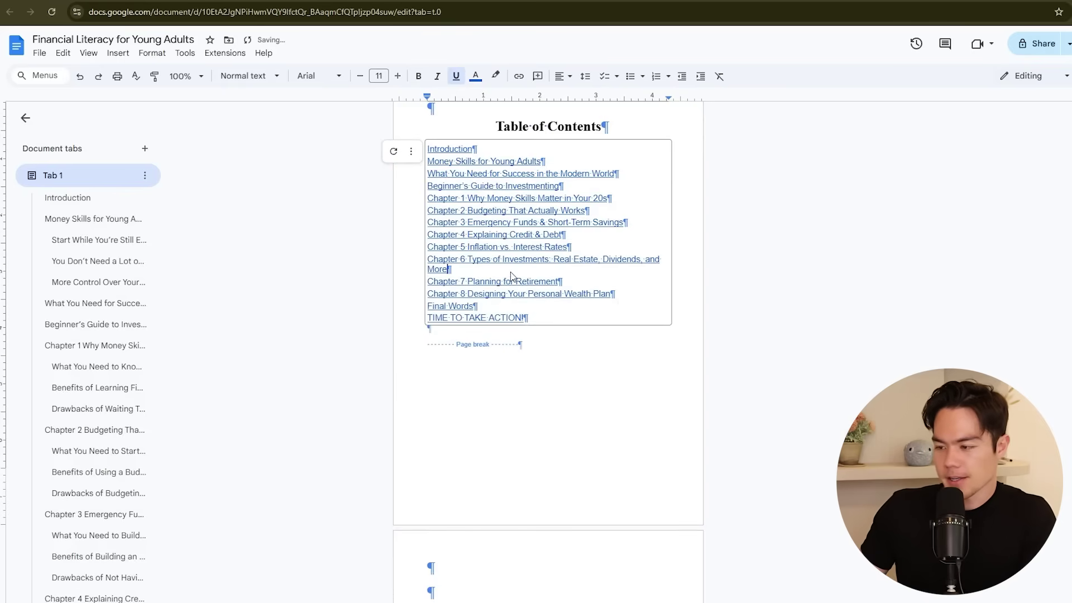
Step: Set all table of contents entries to Times New Roman at 14 pt
left_click(533, 259)
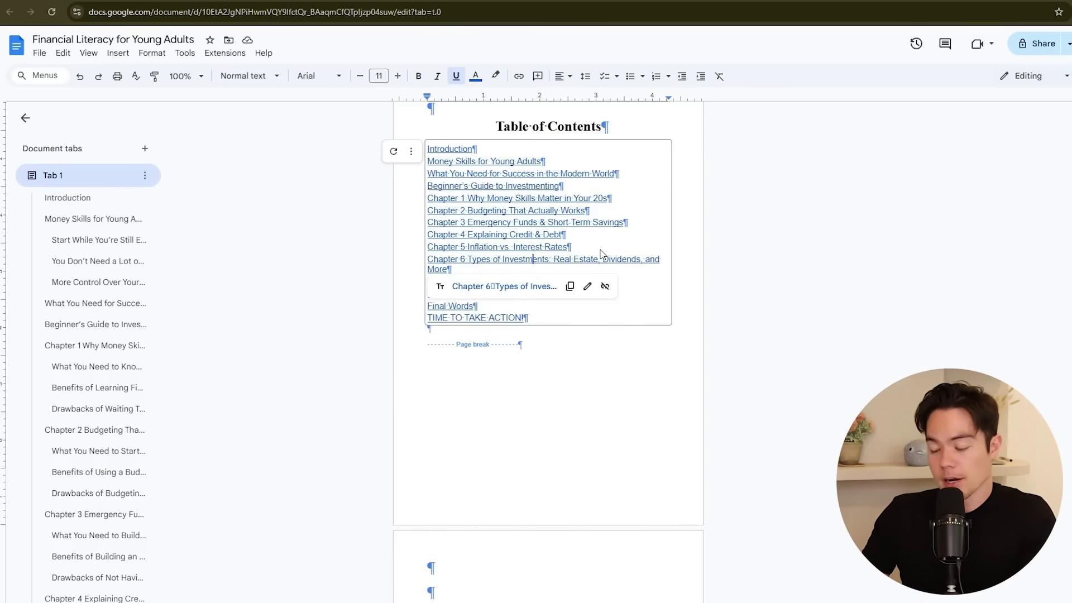
key("ctrl+a")
left_click(318, 76)
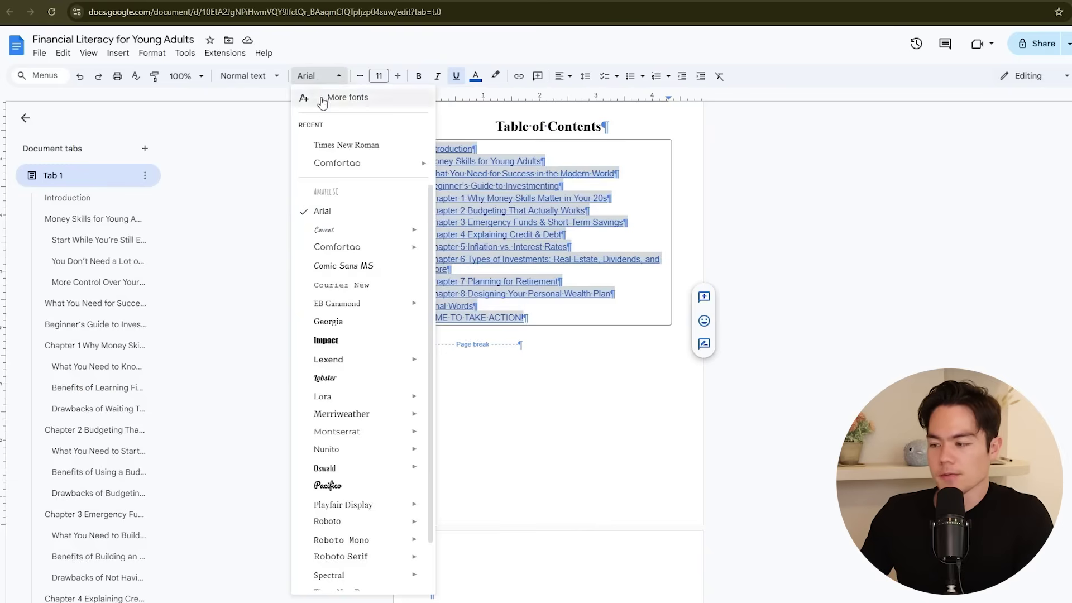
left_click(338, 146)
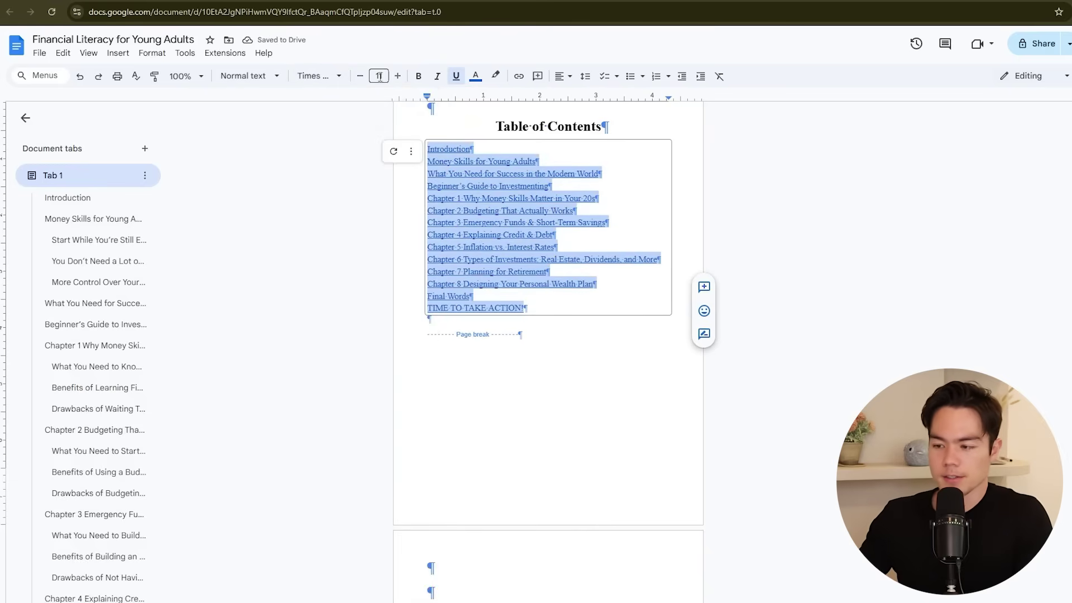
left_click(398, 76)
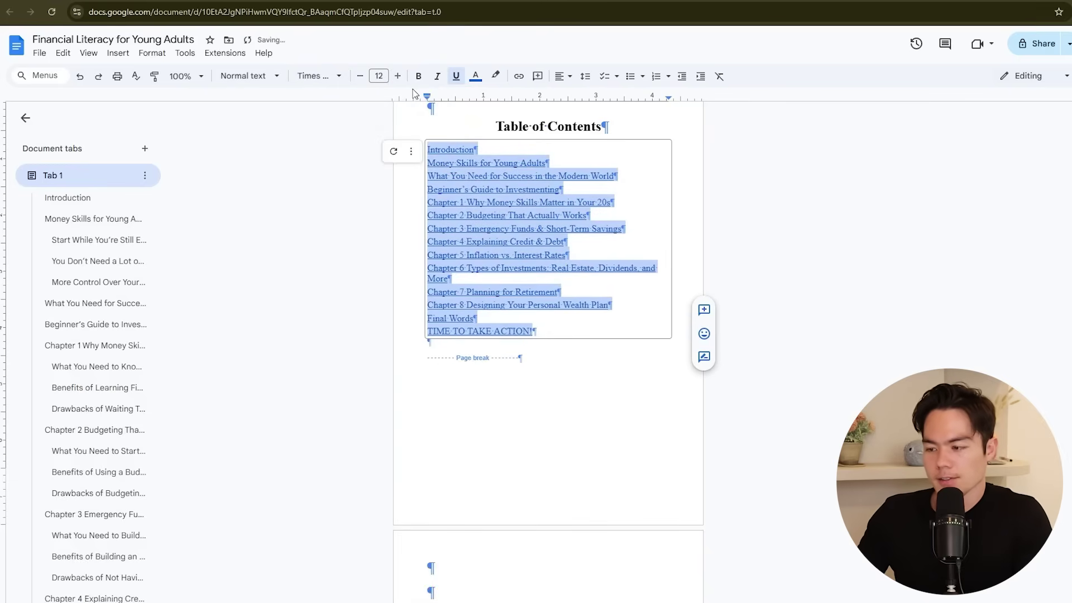
left_click(397, 76)
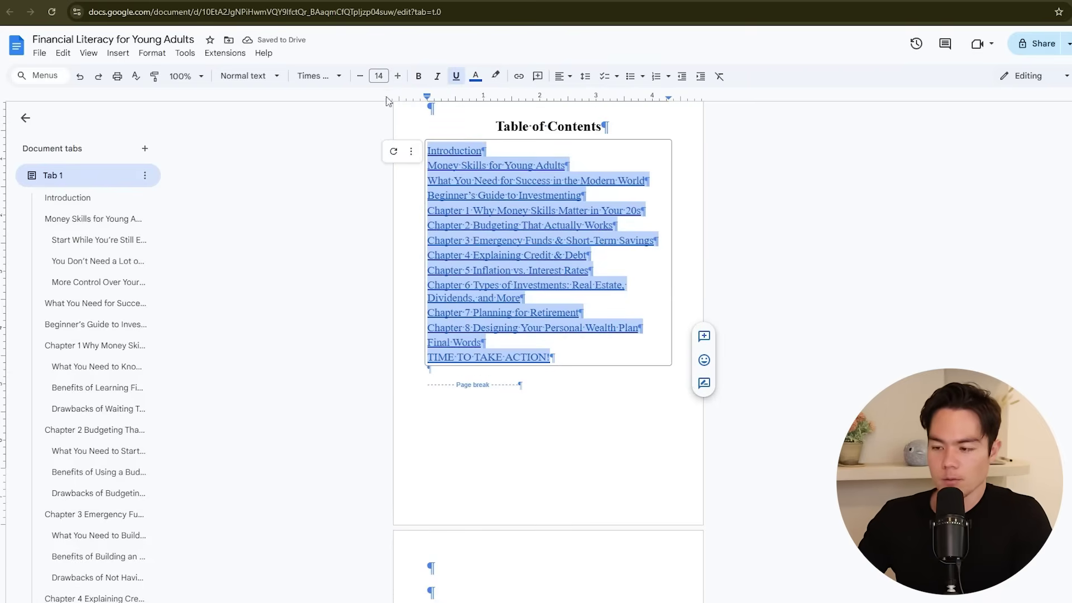
Step: Add a blank line before the Chapter 1 entry and another before "Final Words" in the table of contents
left_click(616, 200)
key("Return")
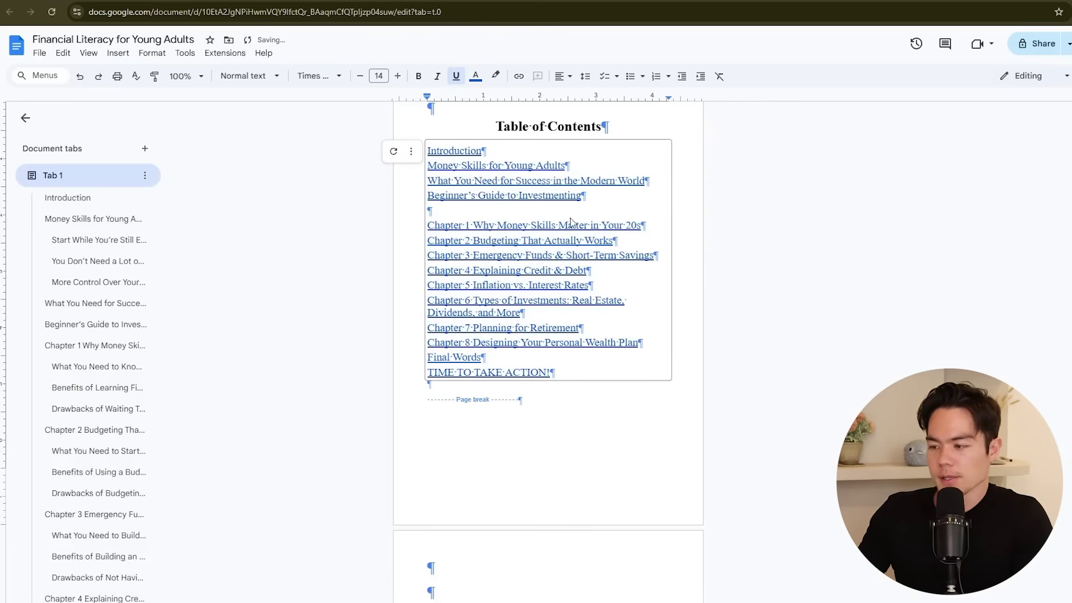
left_click_drag(453, 151, 546, 196)
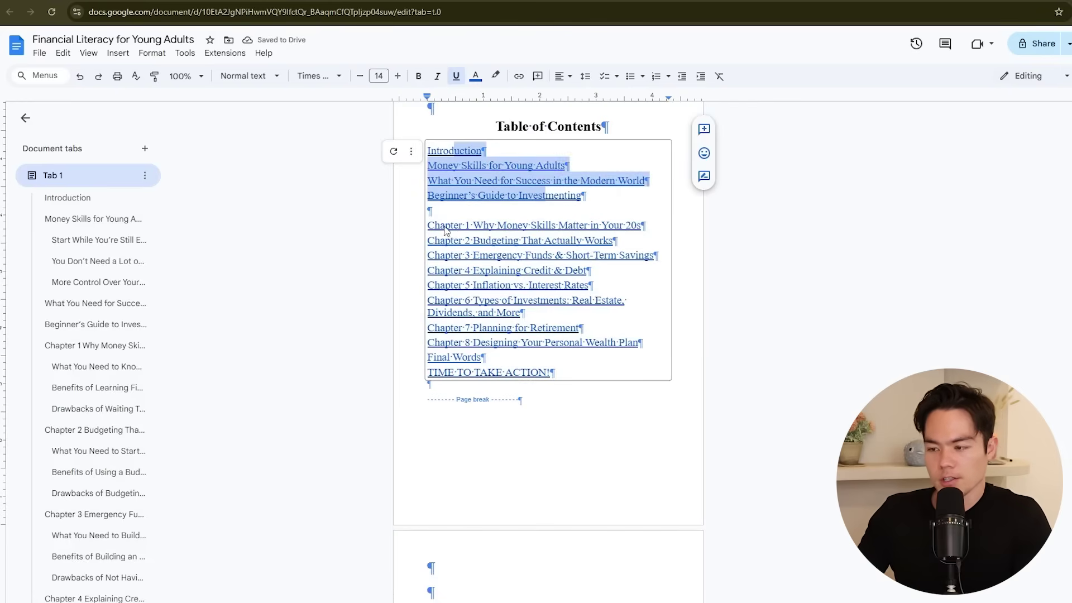
left_click_drag(445, 230, 550, 312)
left_click(653, 343)
key("Return")
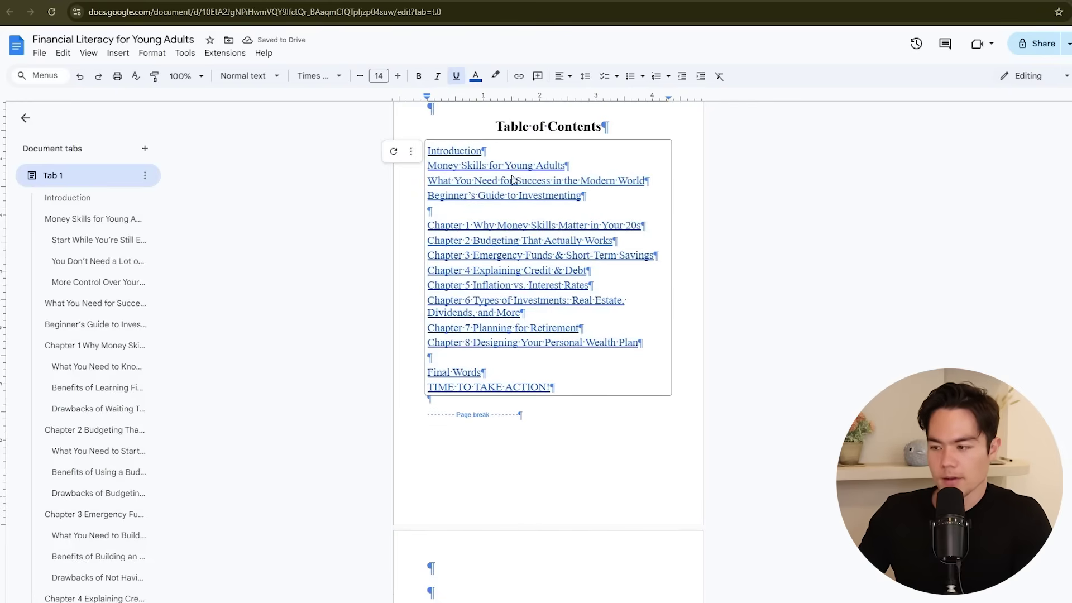
Step: Follow the "Introduction" link in the table of contents to test it, and return toward the front pages
left_click(466, 152)
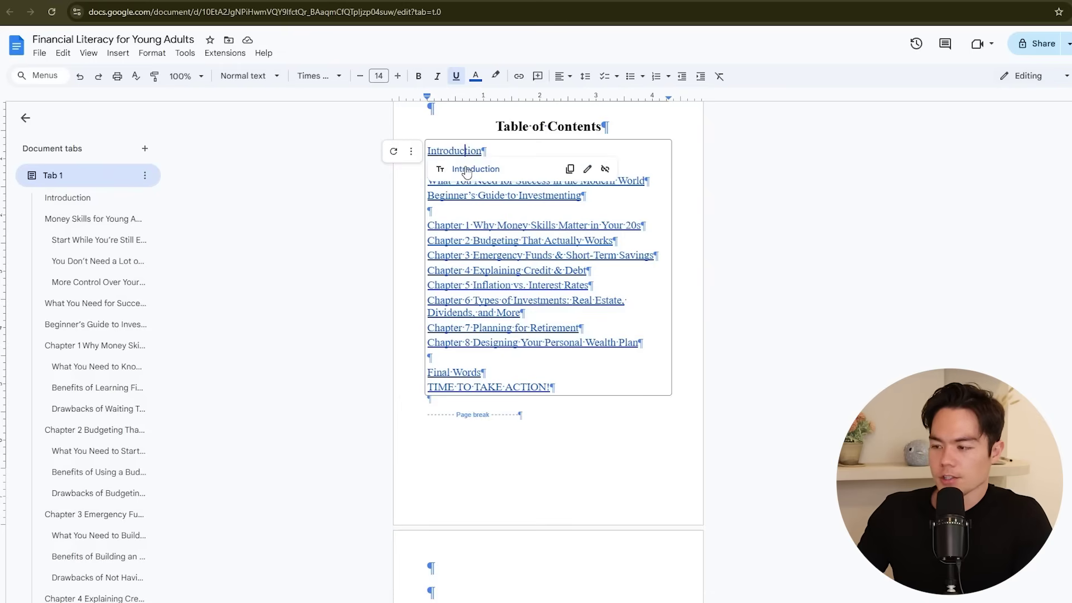
left_click(466, 169)
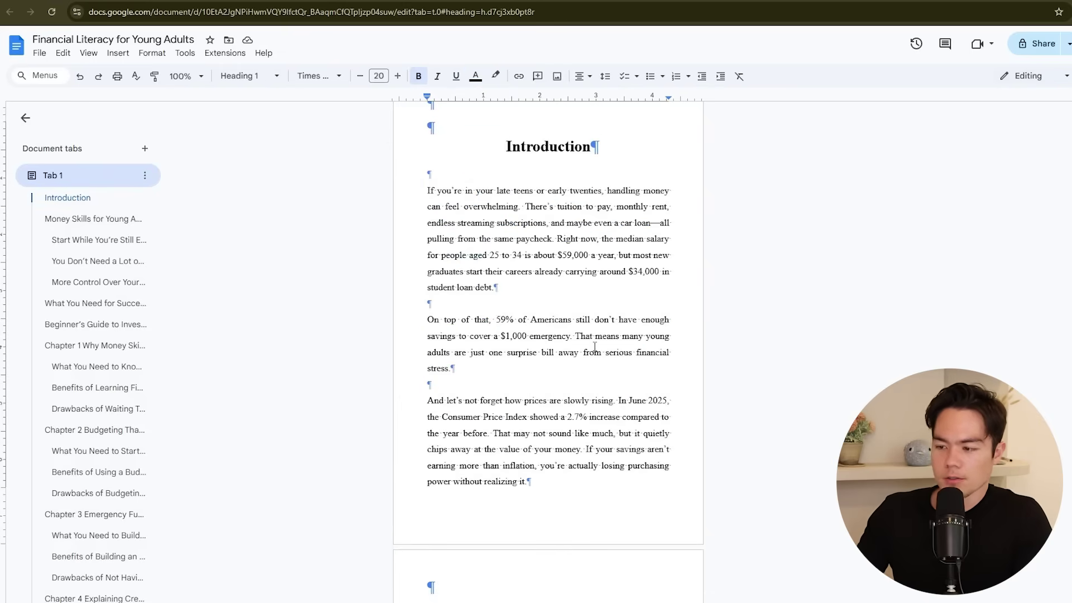
scroll(594, 347, "up", 15)
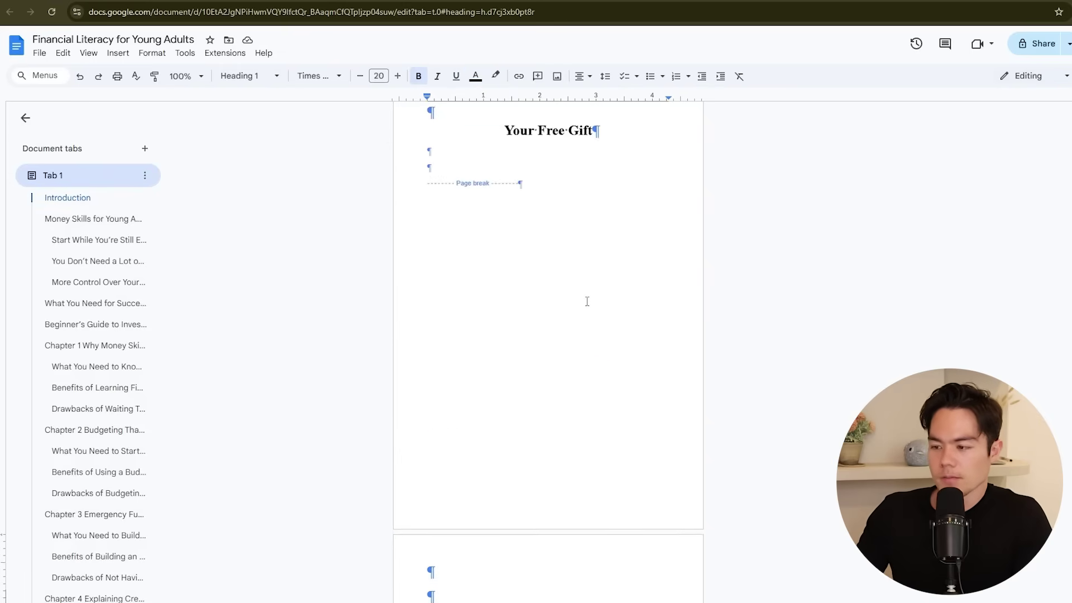
Step: Hide the non-printing characters in the document to check the table of contents page without formatting marks
scroll(586, 307, "up", 1)
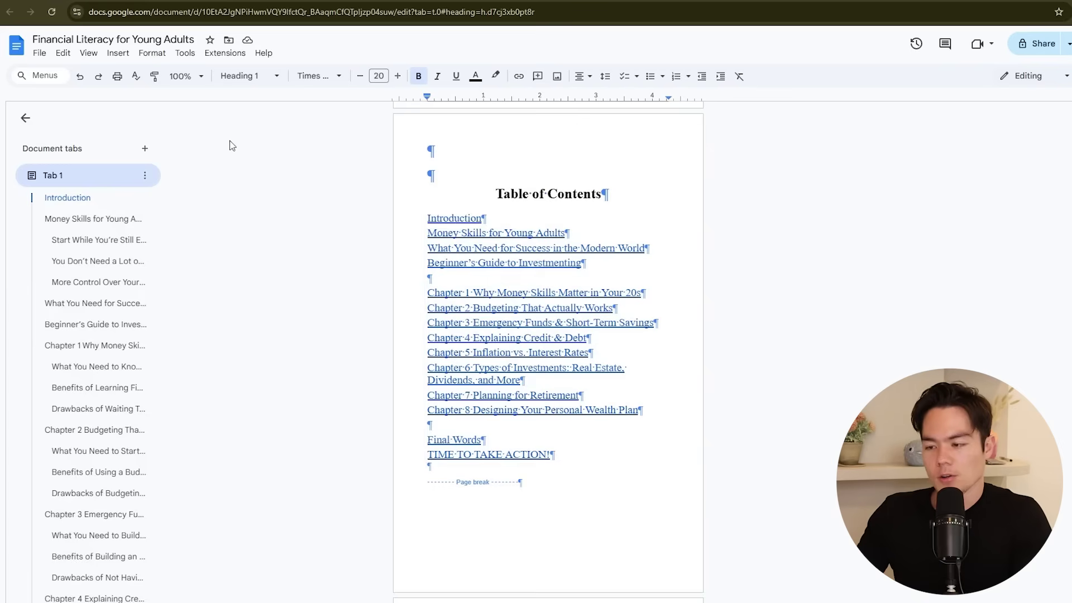
left_click(89, 54)
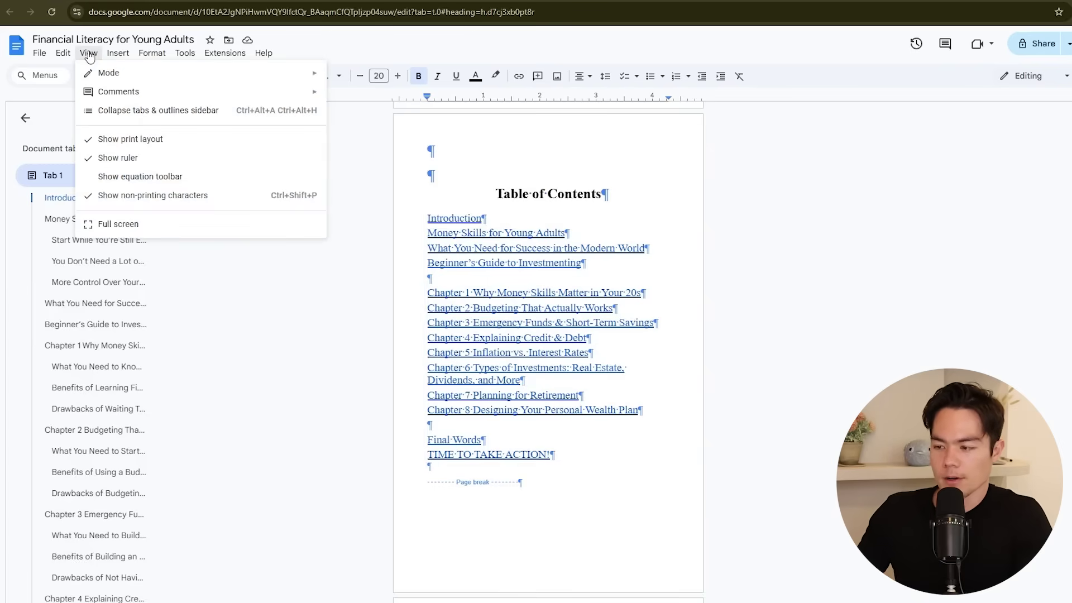
left_click(116, 198)
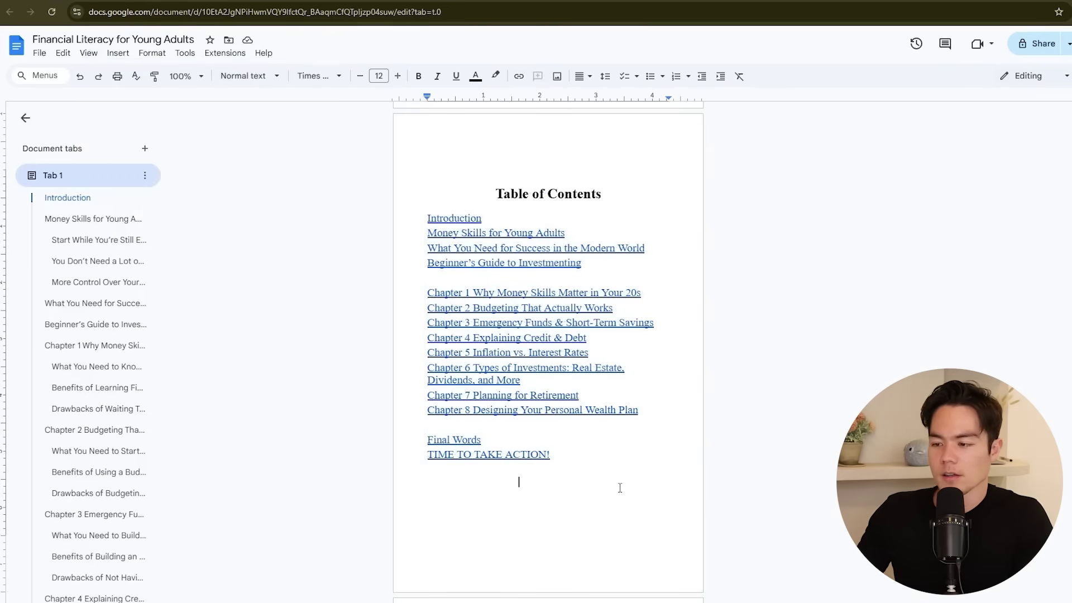
Step: Look through the formatted manuscript and download it as a Microsoft Word (.docx) file
scroll(584, 417, "down", 18)
scroll(584, 417, "down", 19)
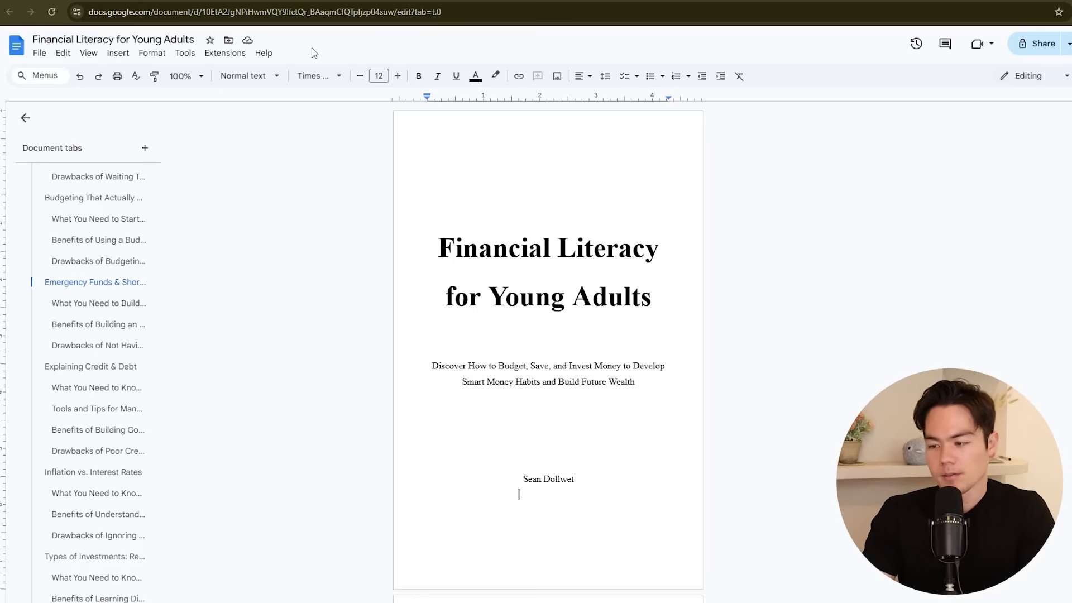
left_click(39, 55)
mouse_move(136, 183)
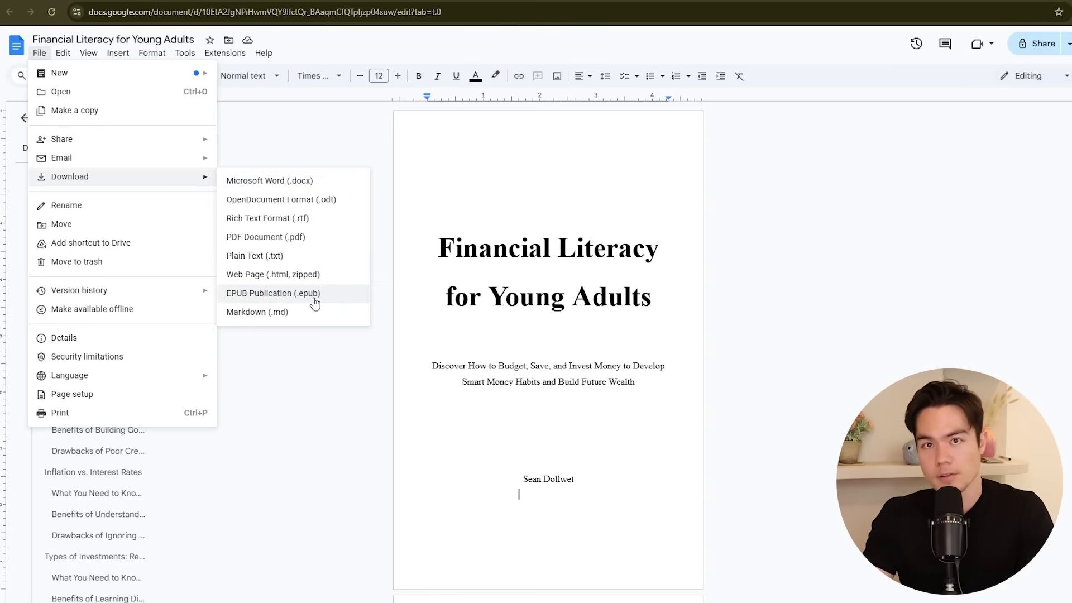
left_click(330, 186)
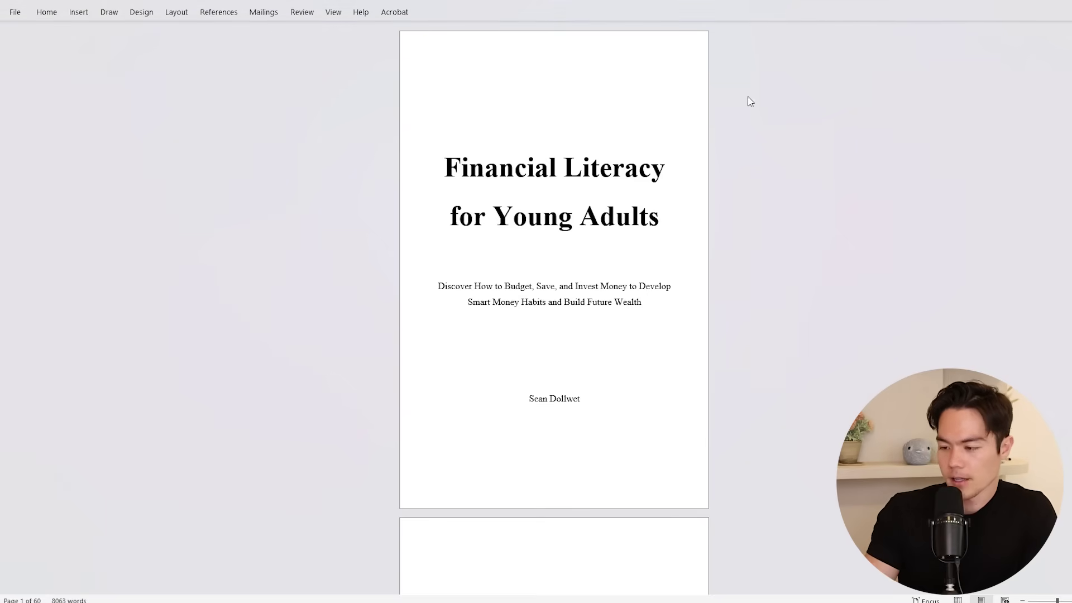
Step: Switch to Microsoft Word and review the book's title, subtitle, author line, copyright page, table of contents and Introduction
left_click(460, 169)
triple_click(460, 169)
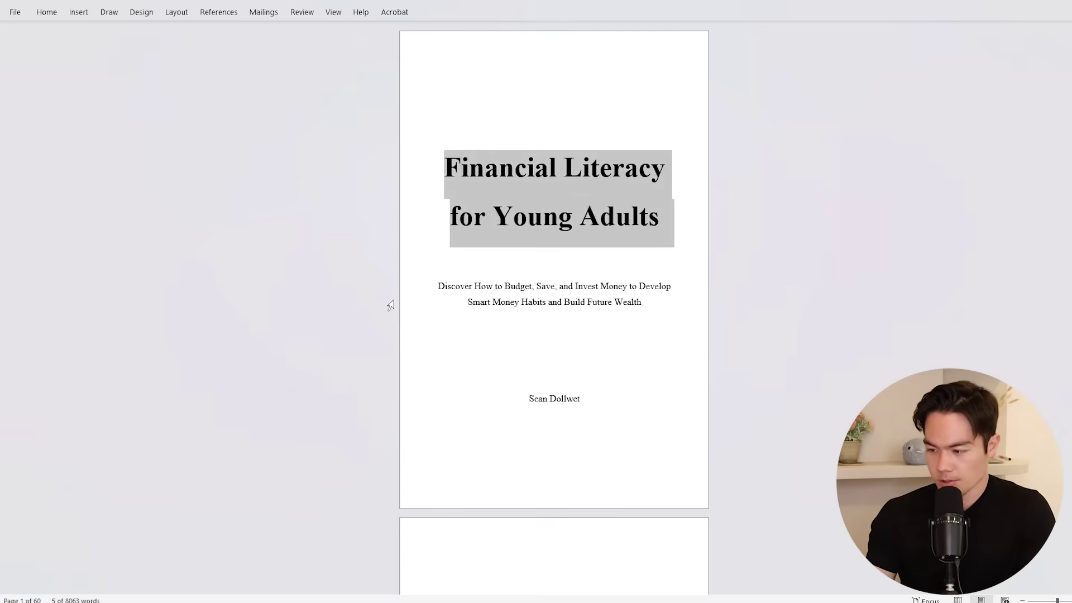
left_click_drag(439, 287, 581, 364)
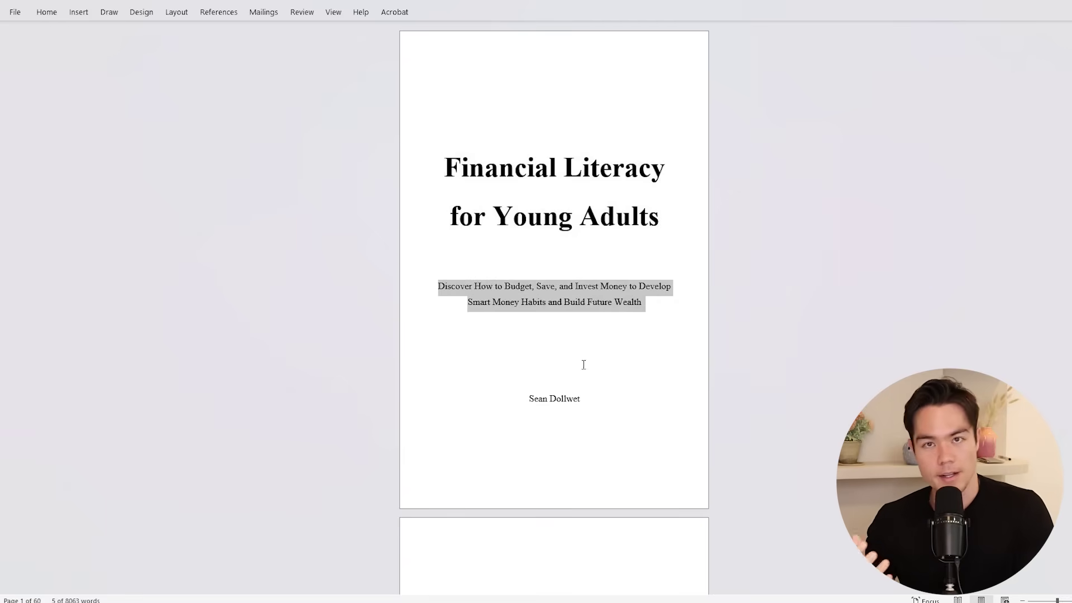
triple_click(533, 406)
scroll(662, 390, "down", 4)
scroll(662, 391, "down", 4)
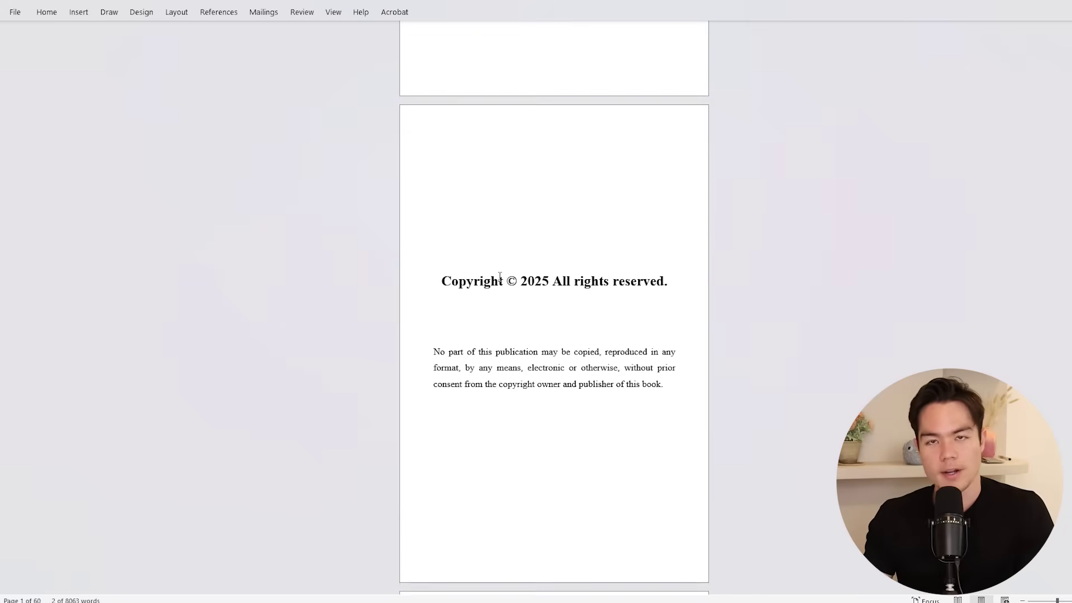
left_click_drag(478, 284, 663, 385)
scroll(619, 355, "down", 9)
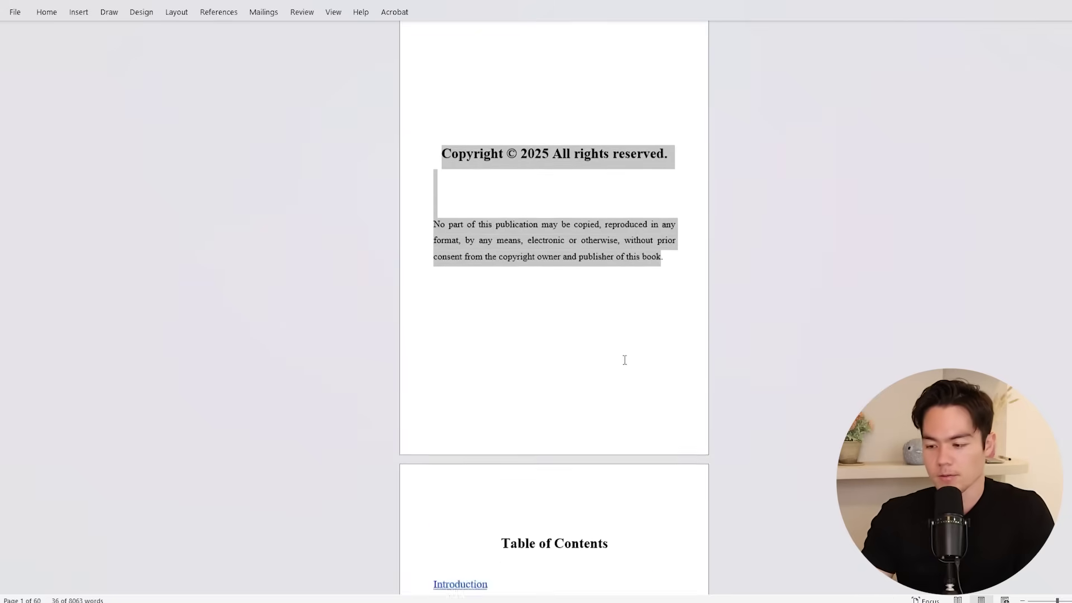
scroll(617, 353, "down", 2)
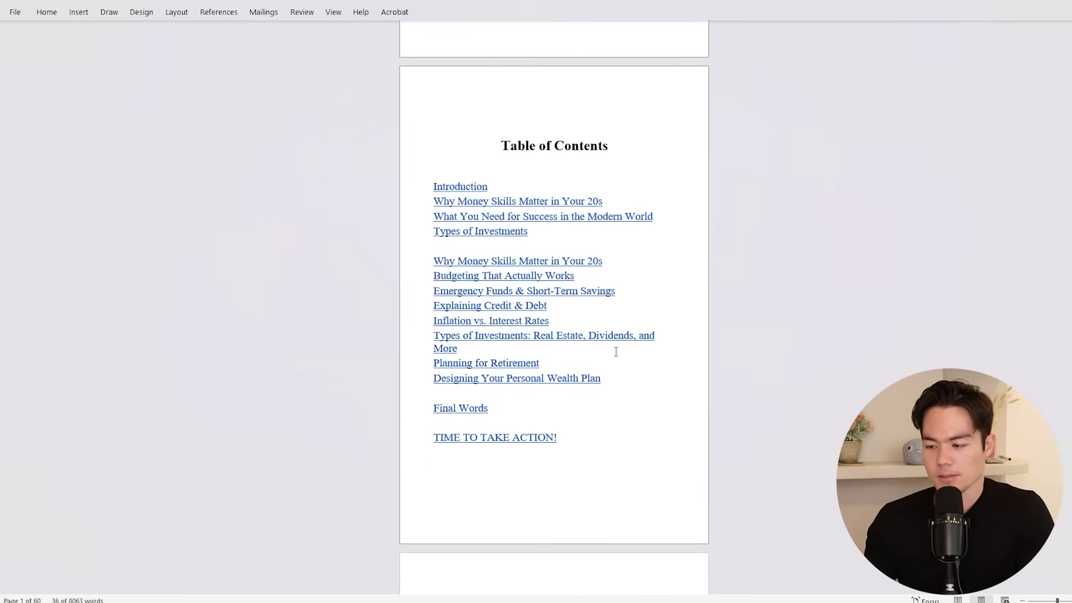
scroll(475, 269, "down", 20)
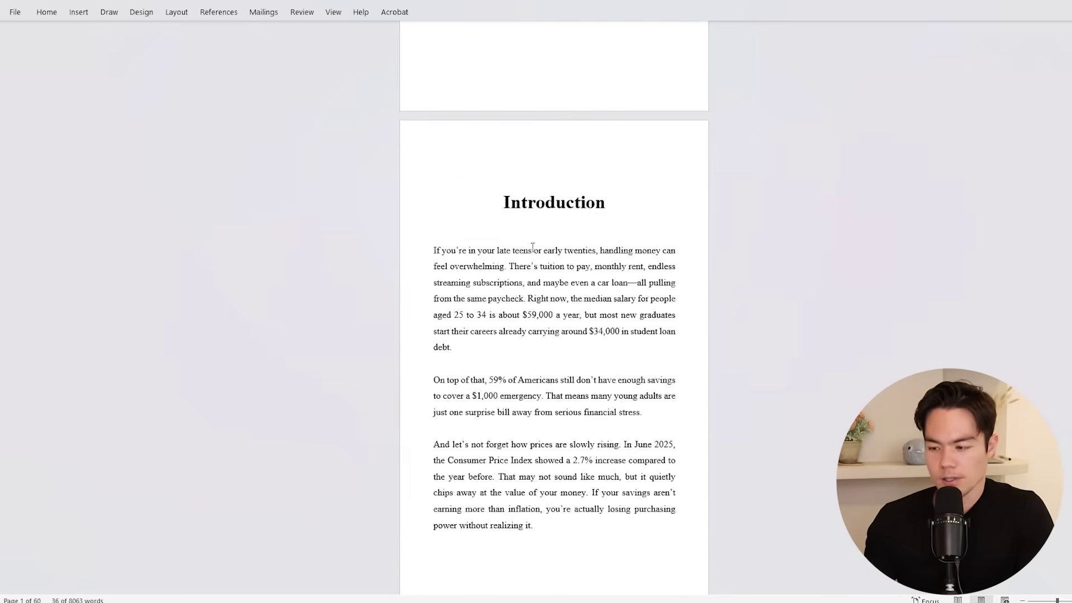
scroll(554, 305, "down", 11)
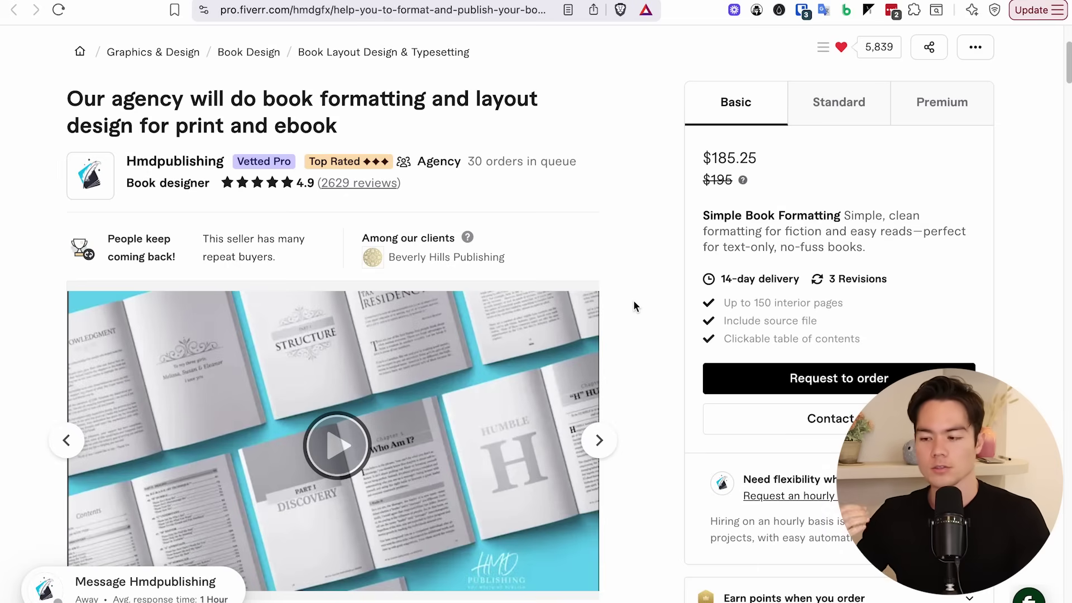
Step: Switch to the browser and examine the Hmdpublishing book formatting gig on Fiverr, including its Basic package price and sample interior layouts
scroll(633, 301, "down", 3)
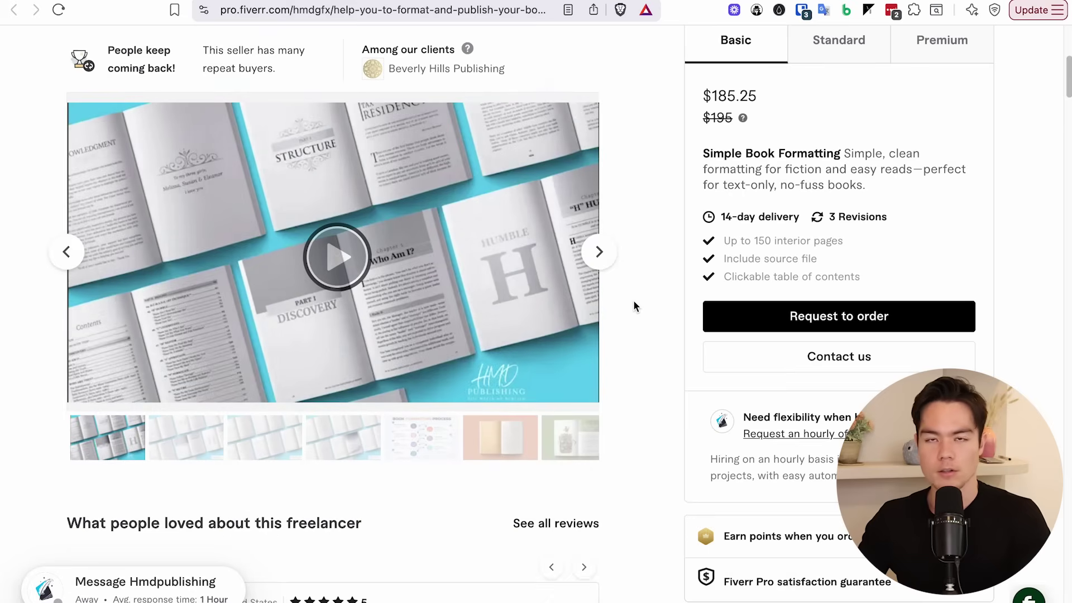
scroll(326, 210, "up", 2)
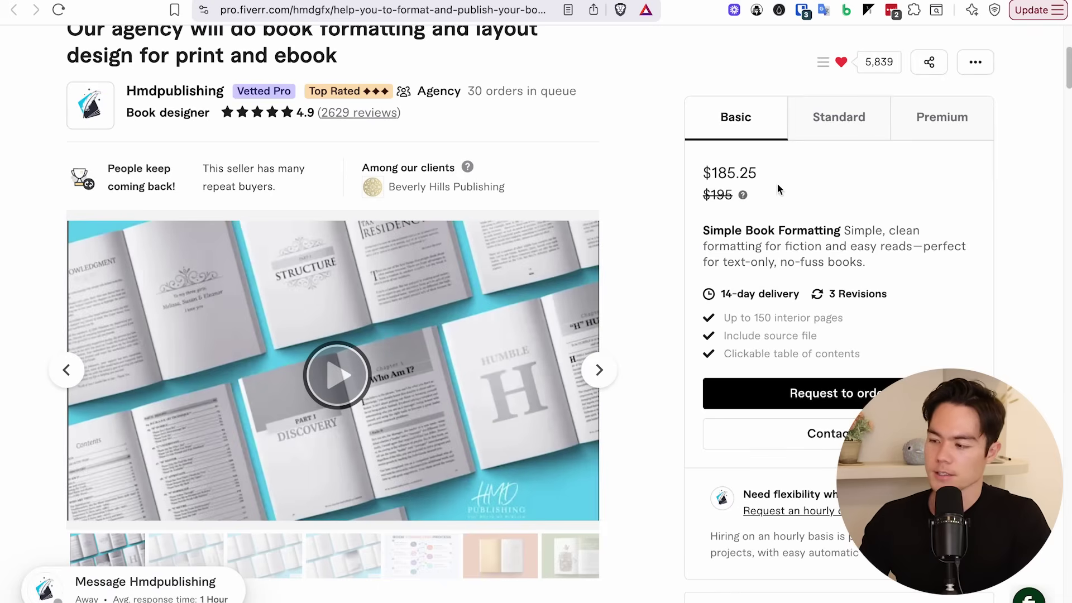
left_click_drag(770, 175, 699, 177)
left_click(599, 369)
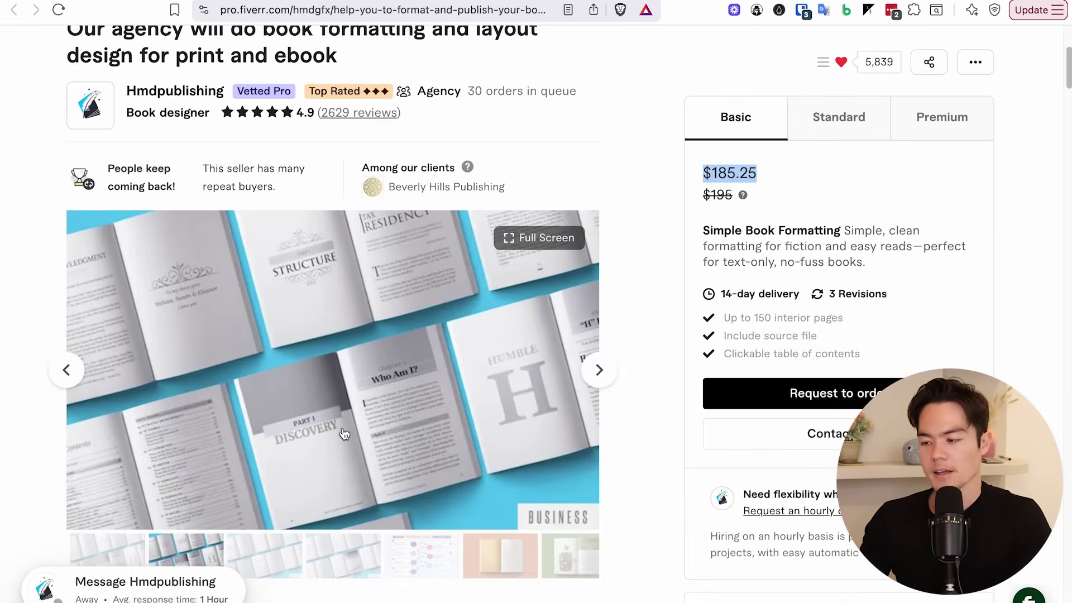
left_click(599, 370)
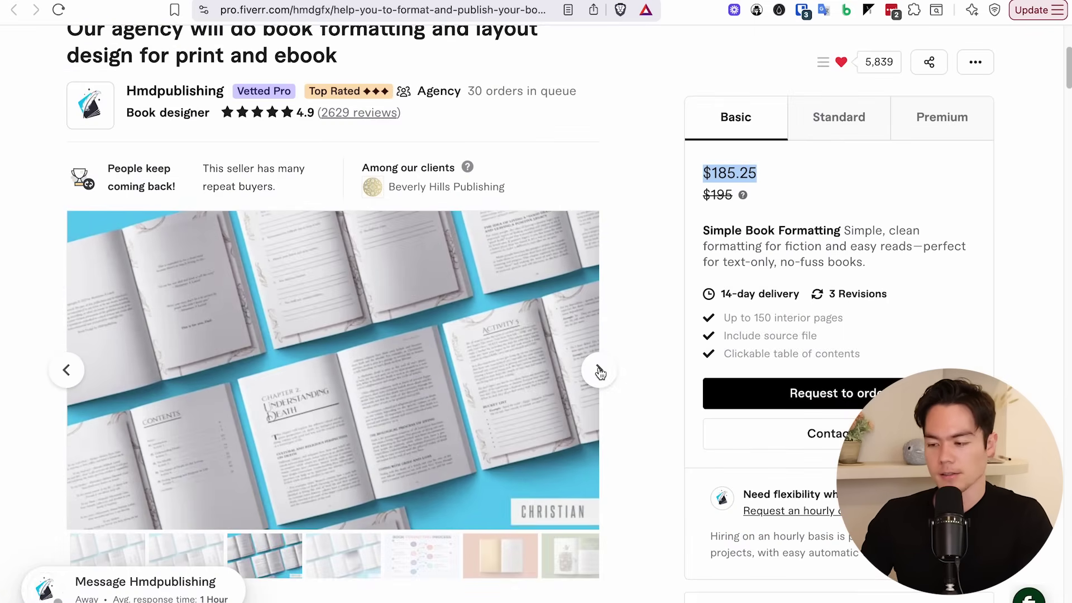